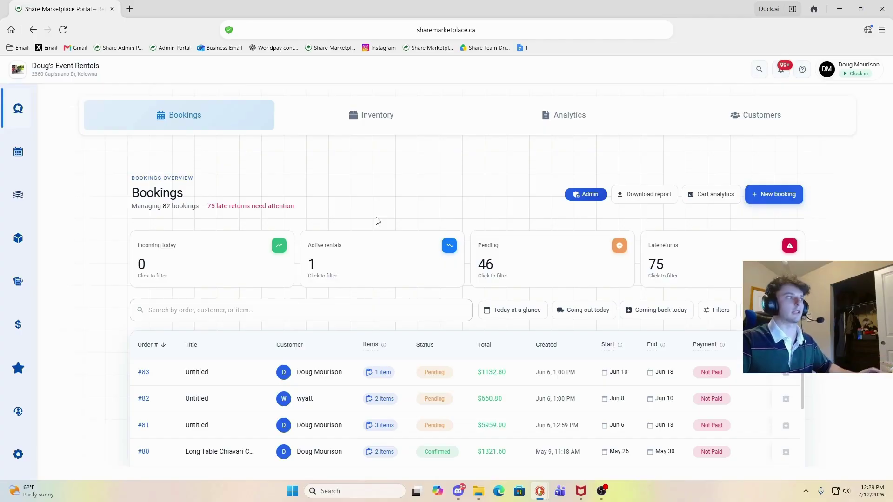
Look over the bookings overview, including the summary cards, the navigation sidebar and the table of orders
scroll(313, 218, down, 5)
scroll(313, 223, up, 5)
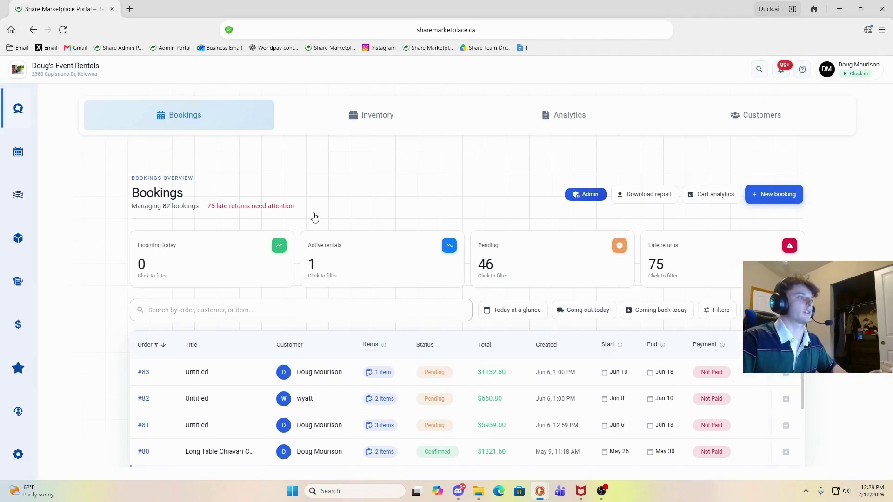
mouse_move(16, 109)
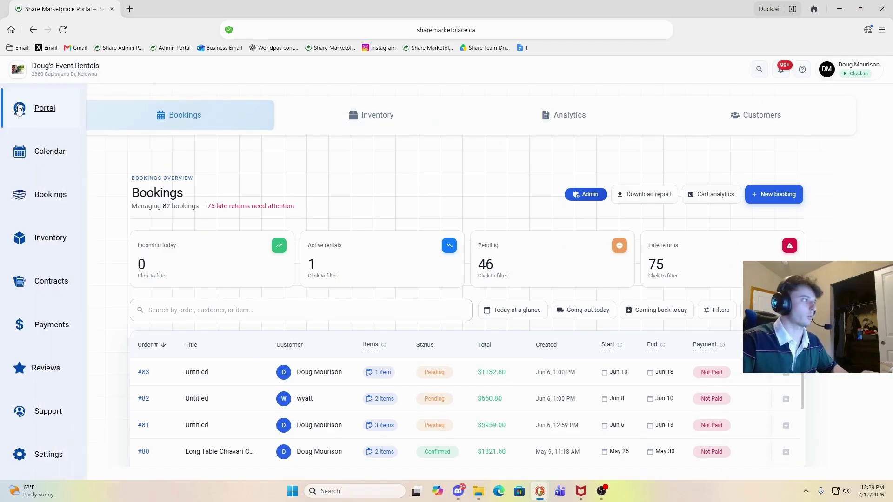
scroll(295, 218, down, 4)
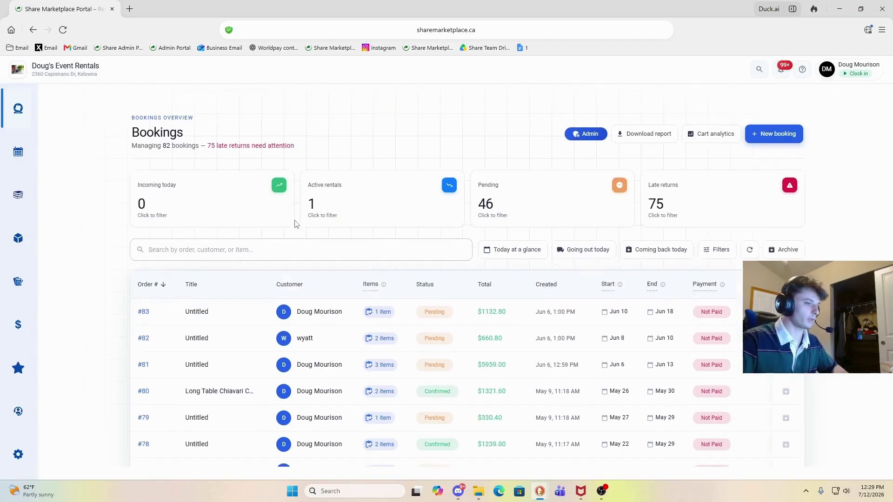
scroll(306, 228, down, 1)
scroll(300, 224, up, 1)
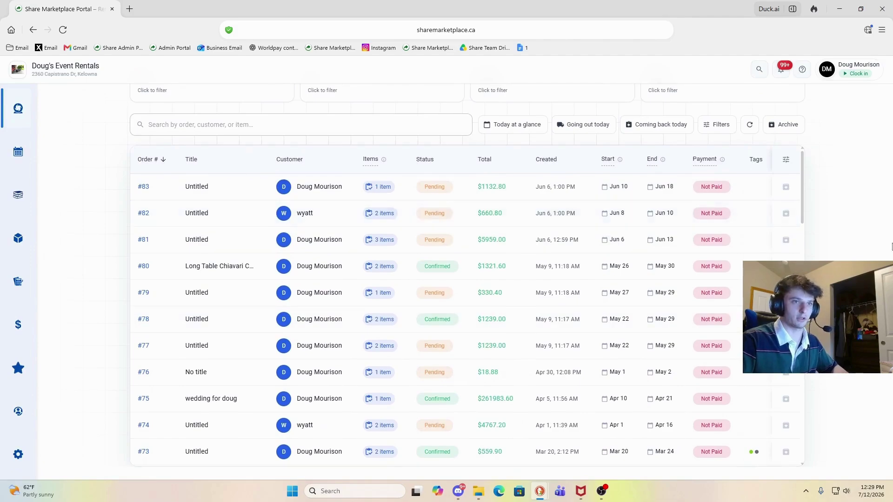
scroll(300, 224, up, 4)
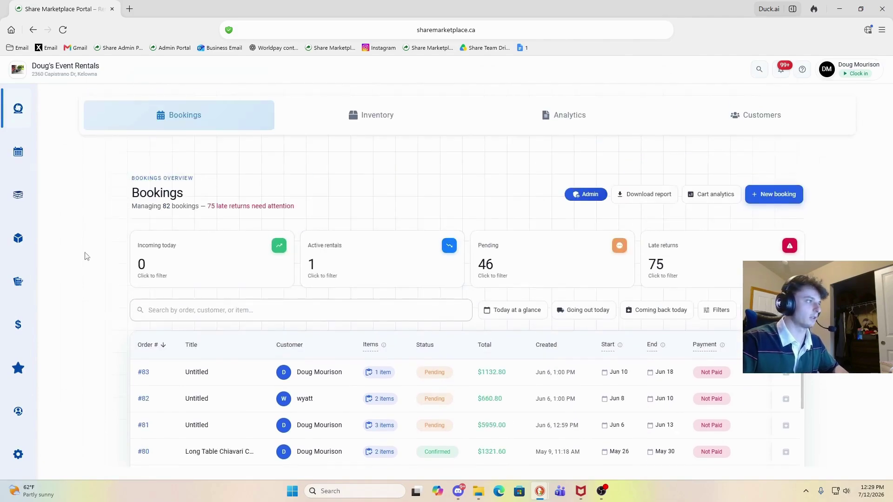
scroll(84, 259, down, 1)
scroll(90, 228, down, 4)
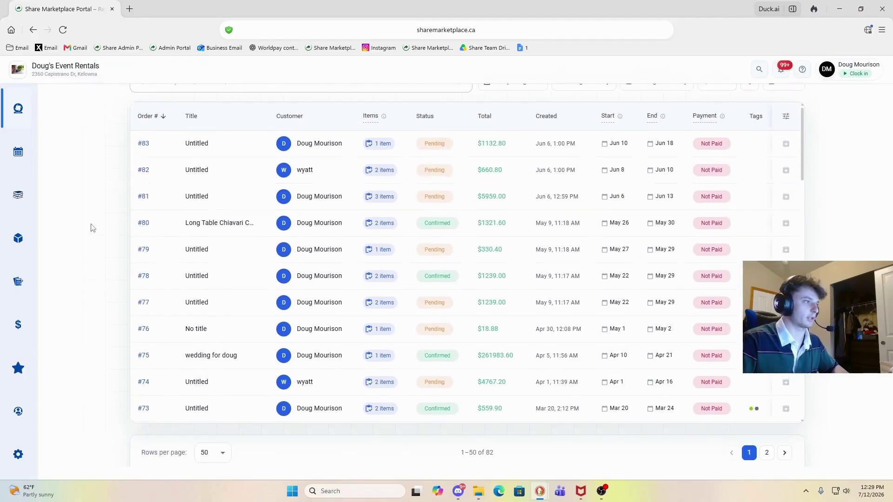
scroll(116, 241, up, 1)
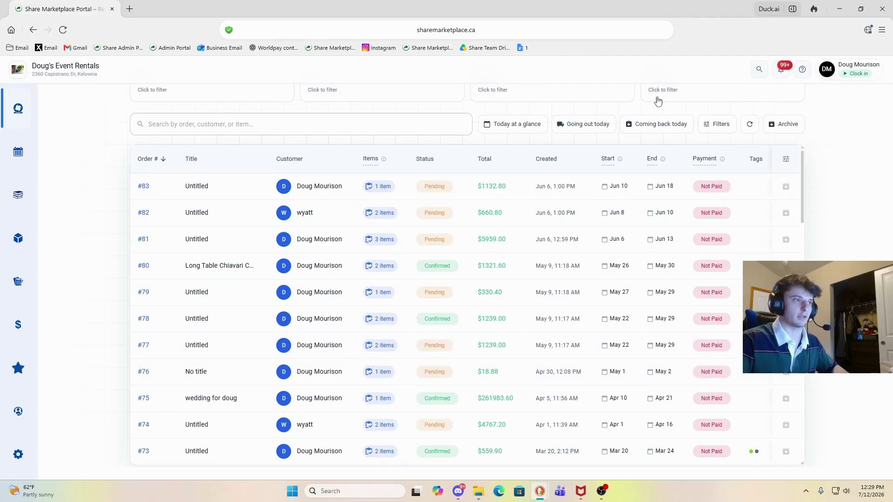
scroll(552, 265, up, 3)
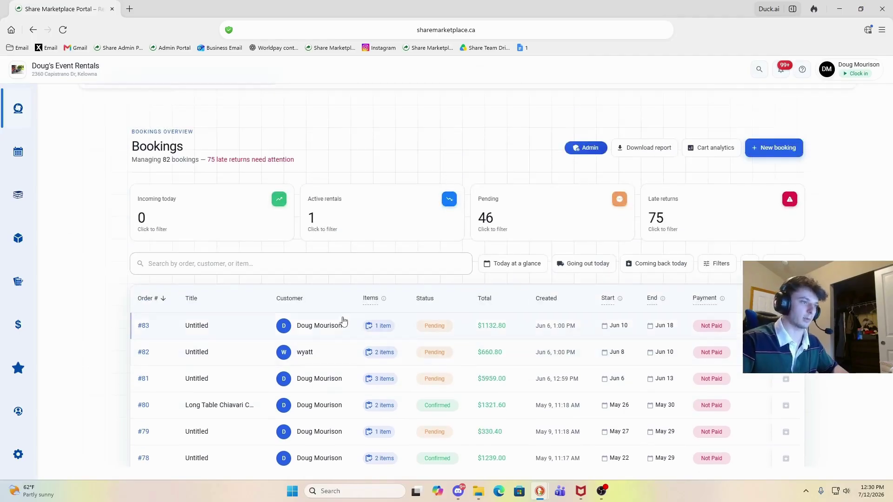
Filter the bookings list by status so that only Confirmed is selected
scroll(342, 319, up, 1)
click(714, 310)
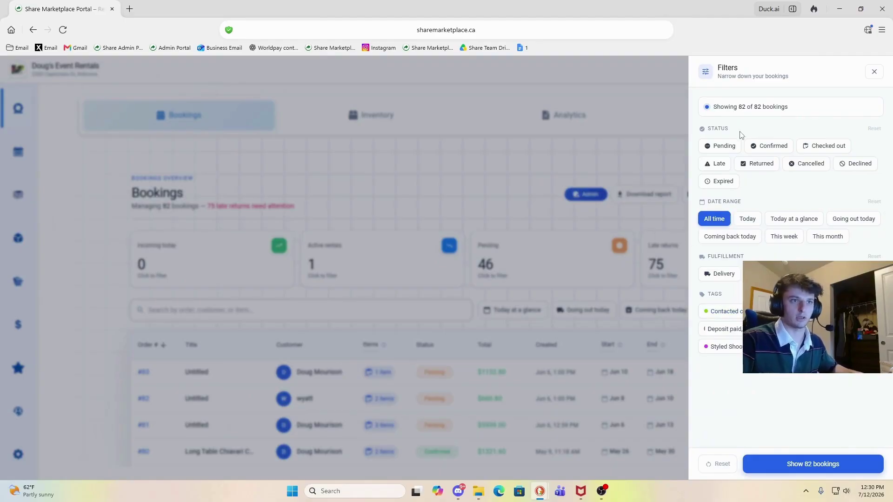
click(721, 146)
click(770, 145)
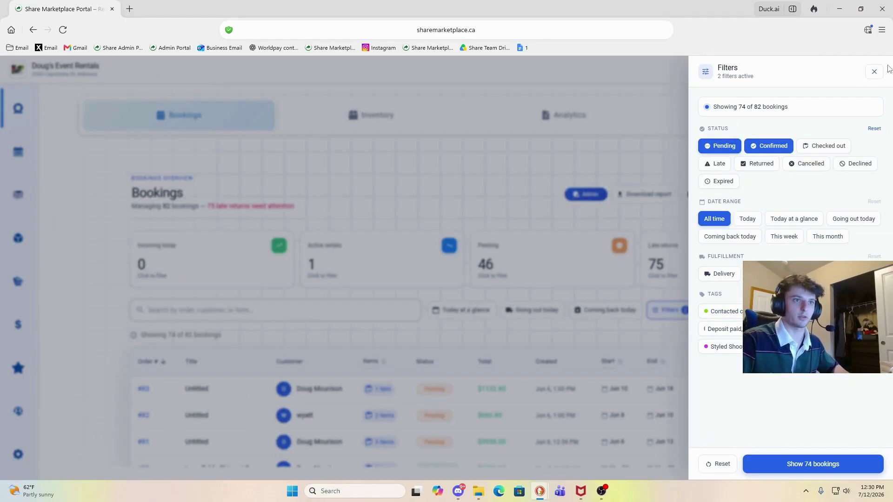
click(718, 148)
click(875, 73)
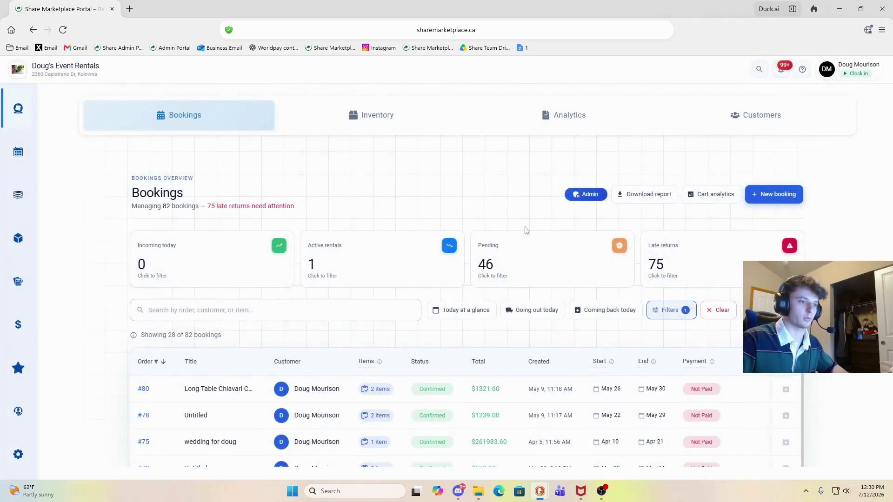
Open the confirmed Long Table Chiavari Chair Setup booking and review its details, order summary and items
scroll(511, 240, down, 4)
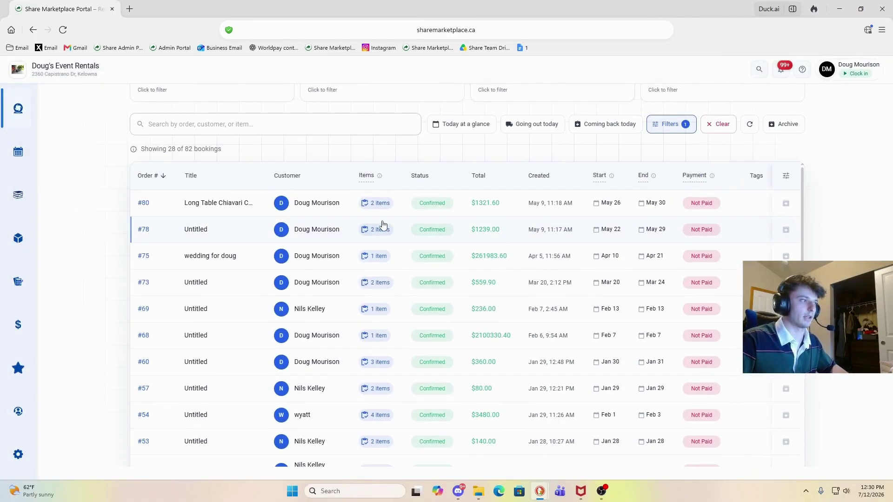
click(319, 214)
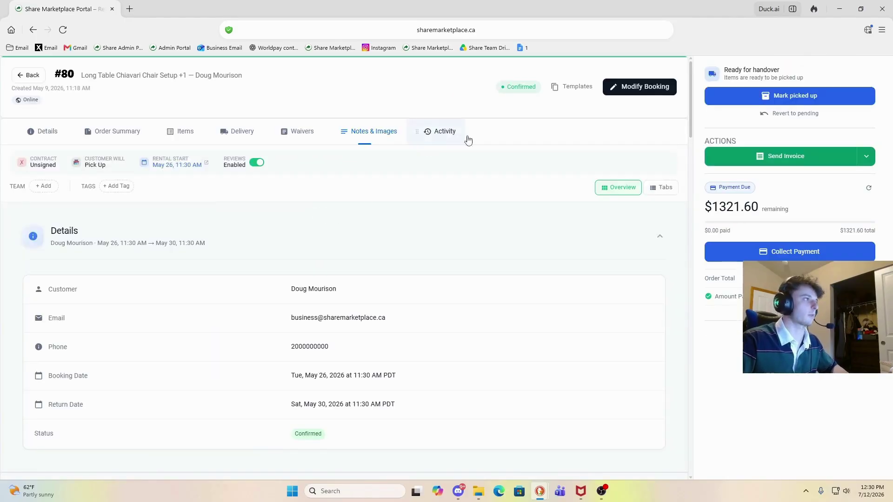
click(45, 132)
scroll(235, 176, down, 10)
scroll(235, 178, down, 15)
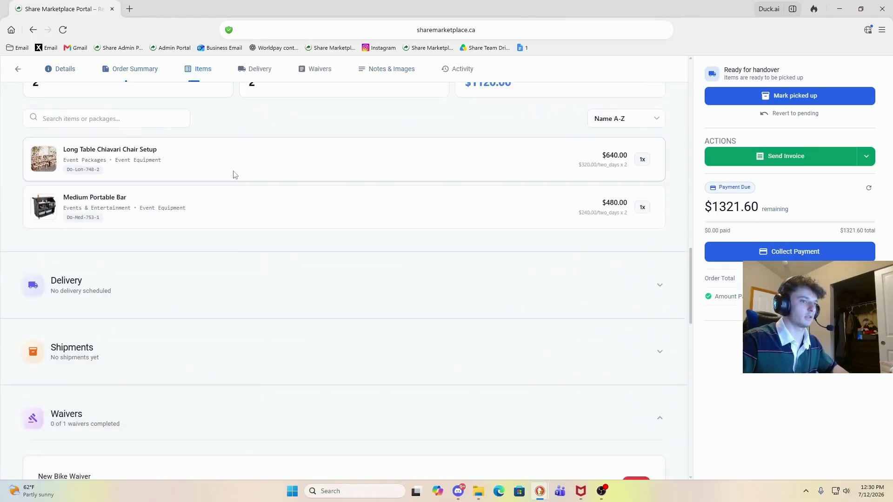
scroll(233, 179, up, 12)
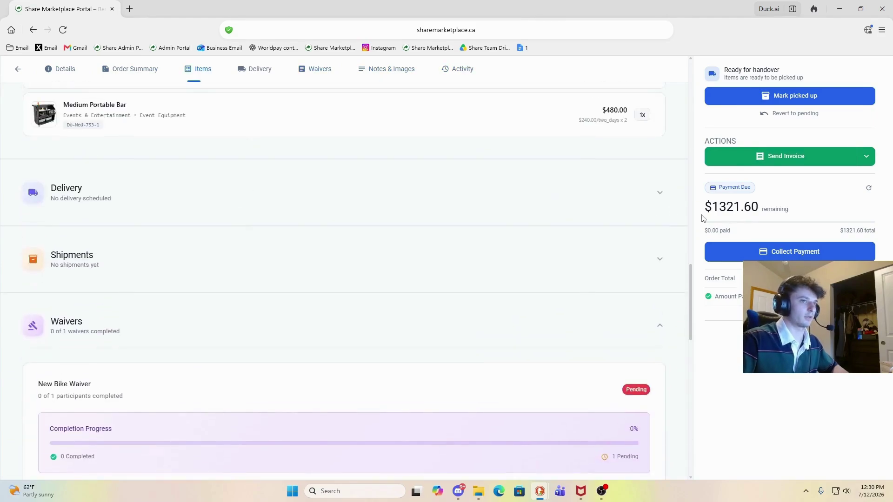
Check the booking's Delivery section and view the reminder confirmation for its pending waivers without sending it
click(661, 192)
click(660, 192)
scroll(660, 199, down, 3)
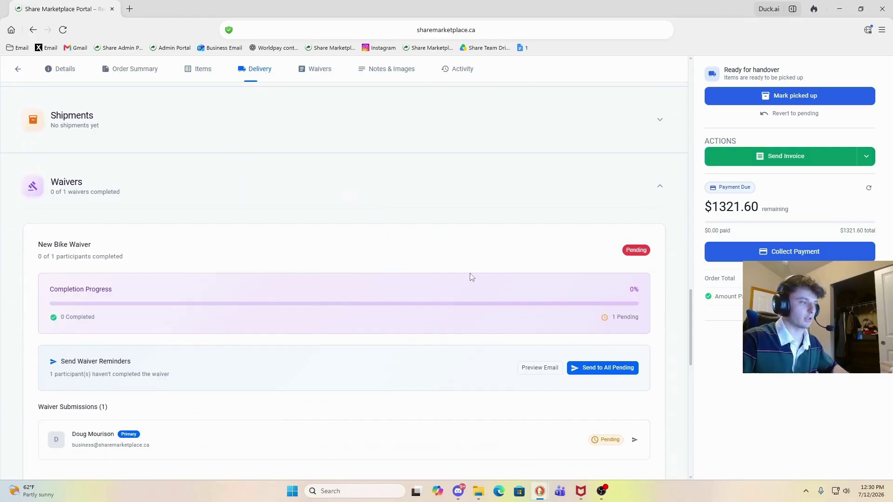
click(589, 368)
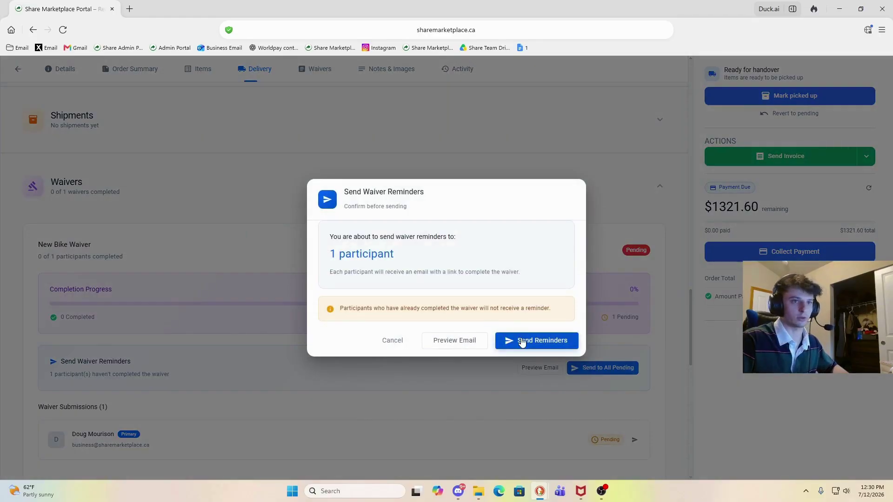
click(393, 342)
View the booking's Send Invoice form and close it without sending
scroll(621, 272, up, 15)
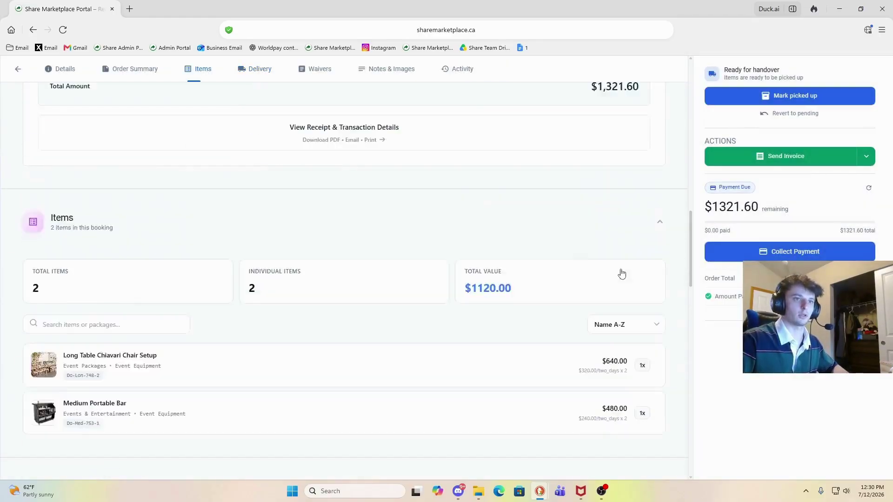
click(796, 158)
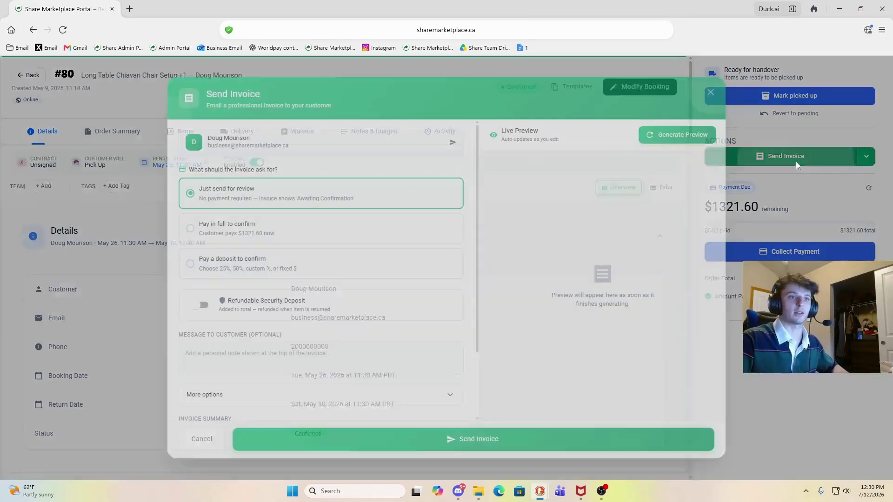
click(709, 93)
View the payment collection methods and the Mark as Paid form for the booking, without recording a payment
click(778, 253)
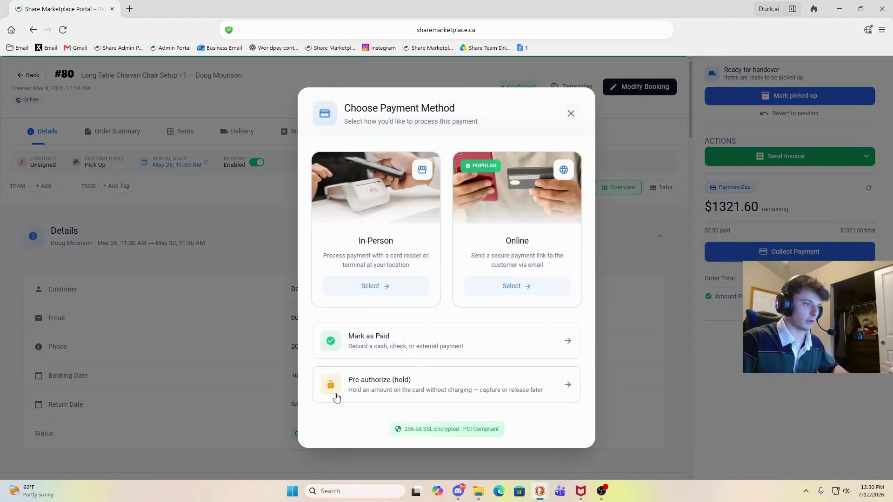
click(385, 348)
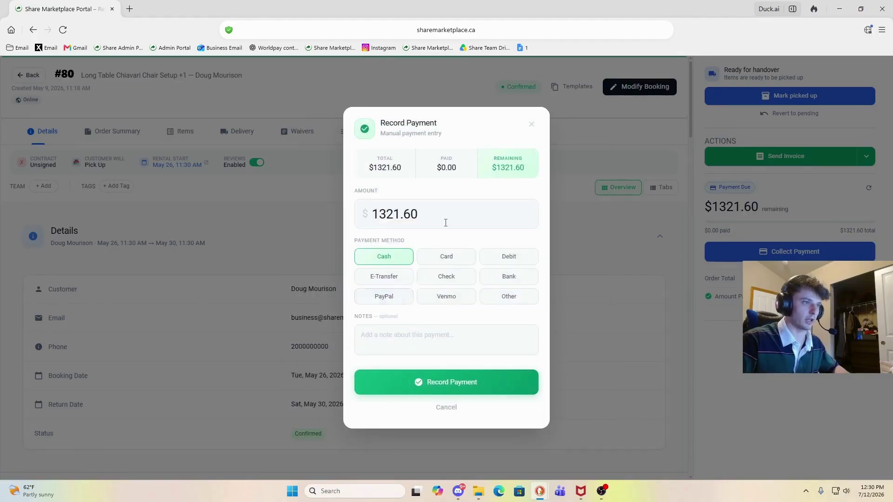
click(532, 125)
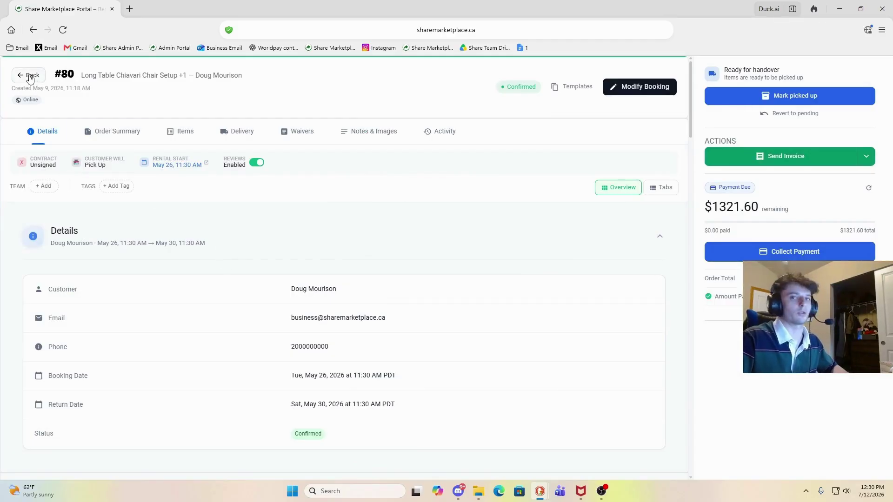
click(796, 252)
click(406, 349)
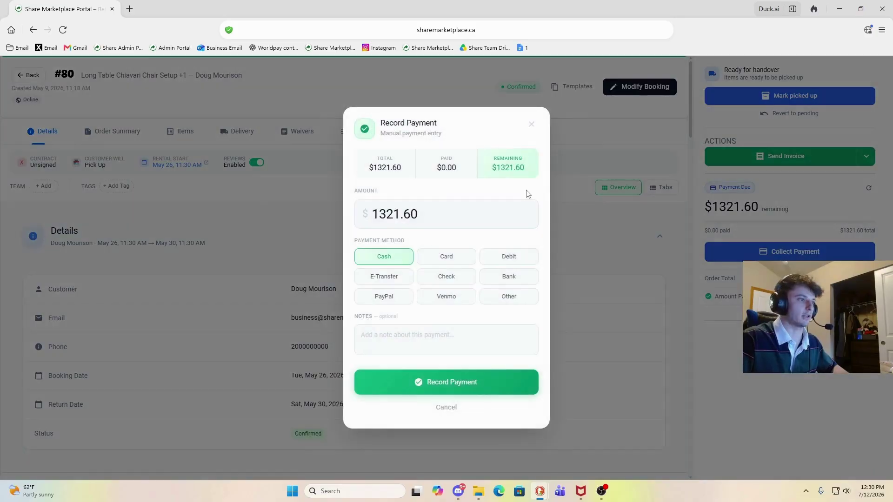
click(531, 125)
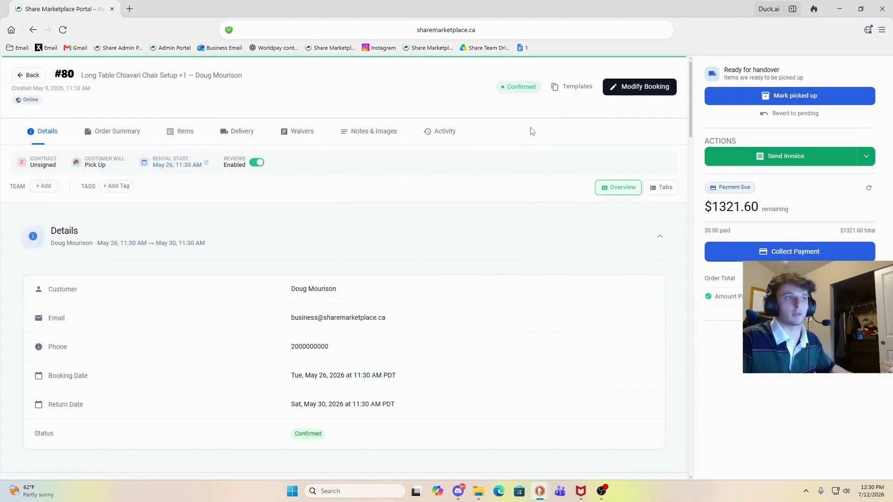
Return to the bookings list and examine the key performance metrics and conversion funnel in the portal's analytics
click(30, 79)
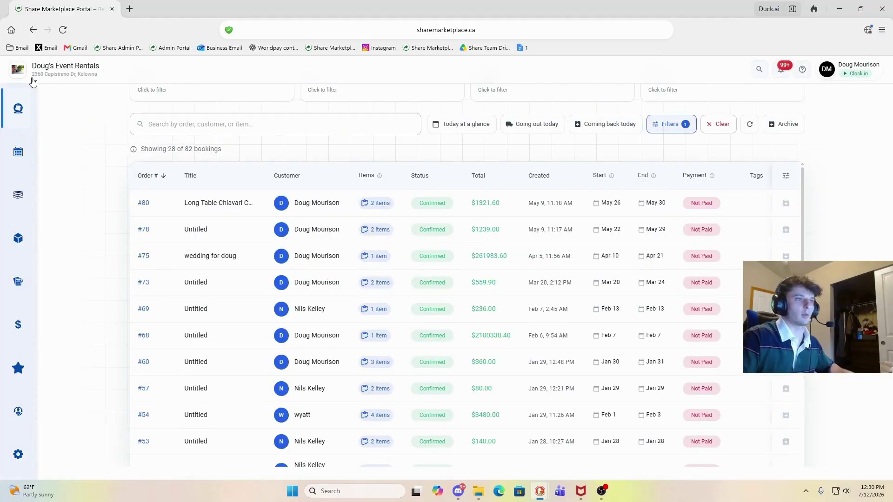
scroll(303, 287, up, 4)
click(548, 115)
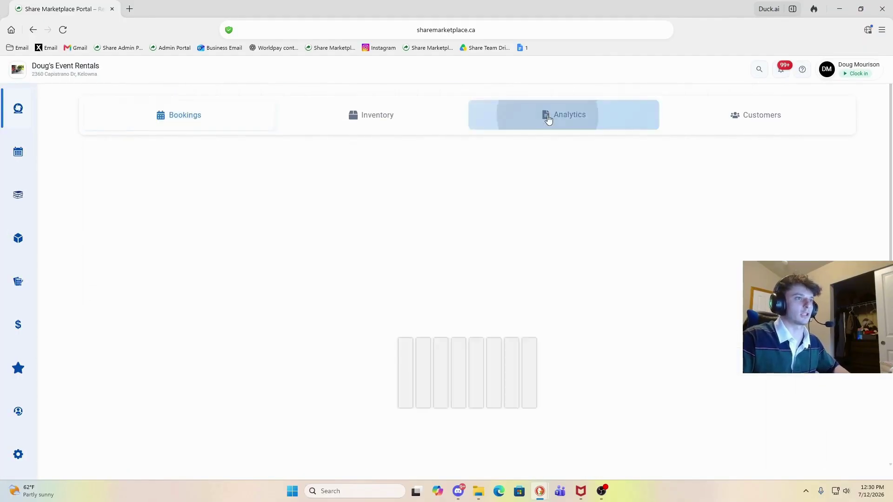
scroll(371, 283, down, 3)
scroll(467, 283, down, 4)
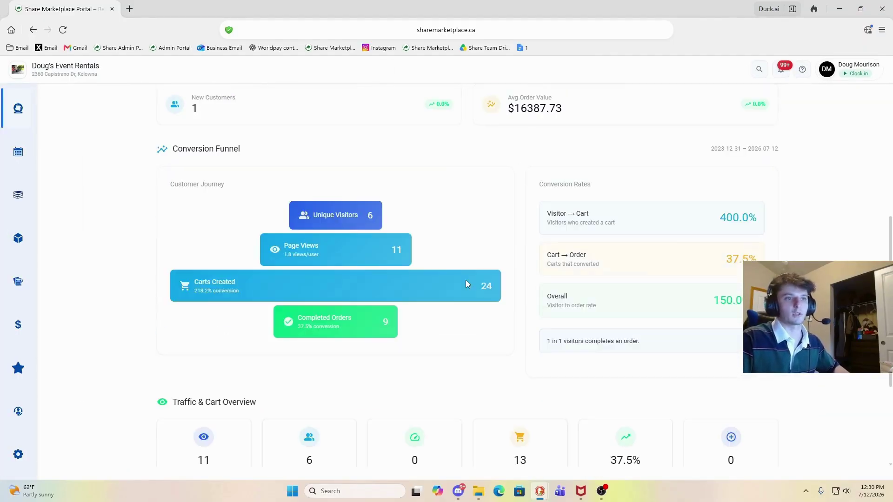
scroll(330, 231, up, 7)
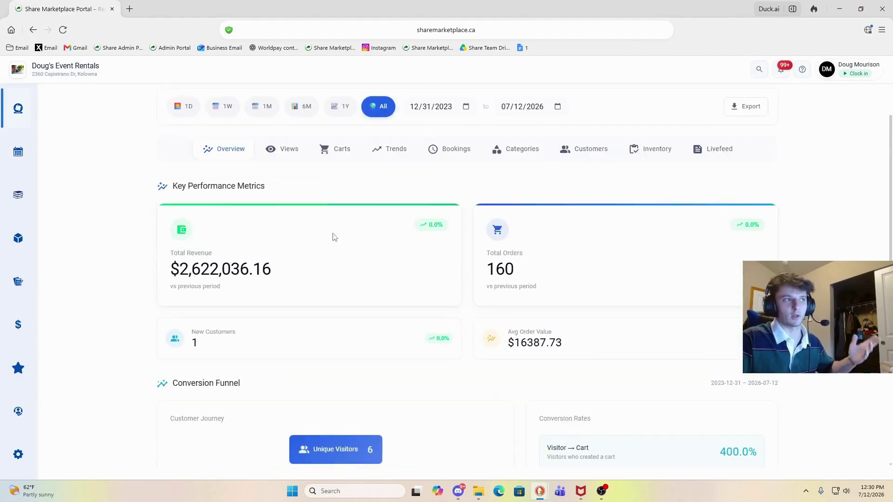
Open the portal's inventory and examine the item listings with their categories, buffer times, booking flow, visibility and stock
click(382, 116)
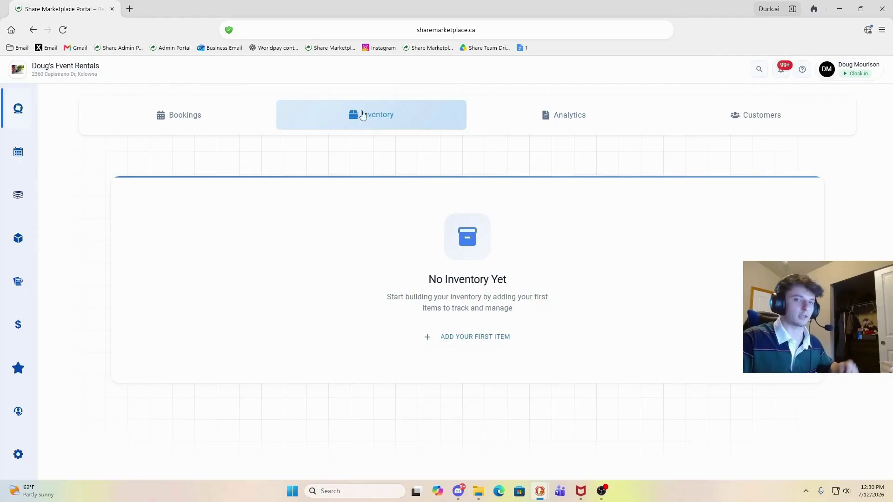
click(193, 119)
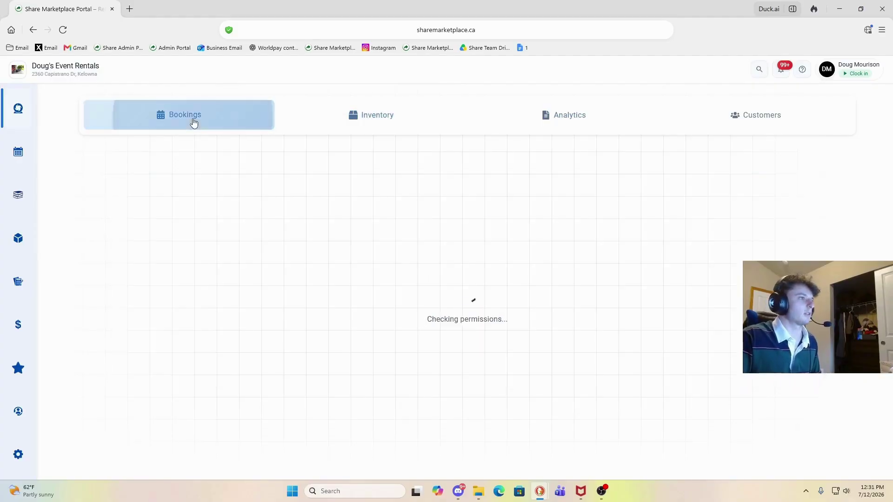
click(368, 122)
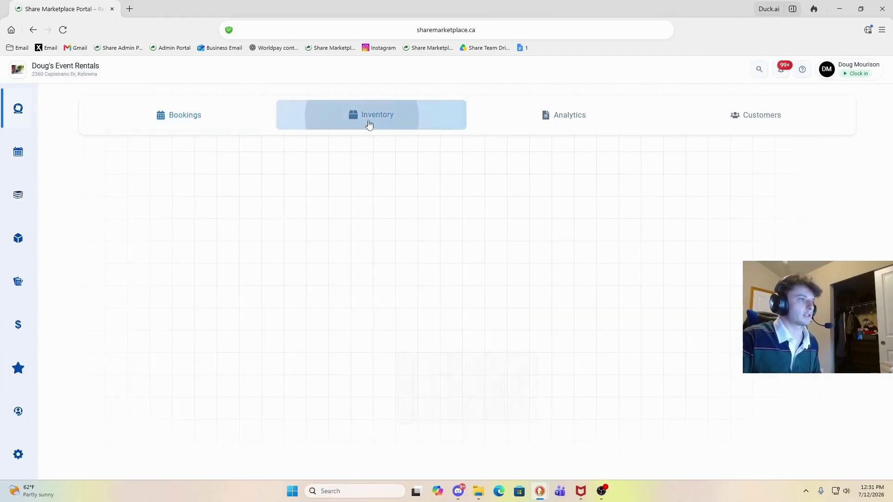
scroll(413, 139, down, 6)
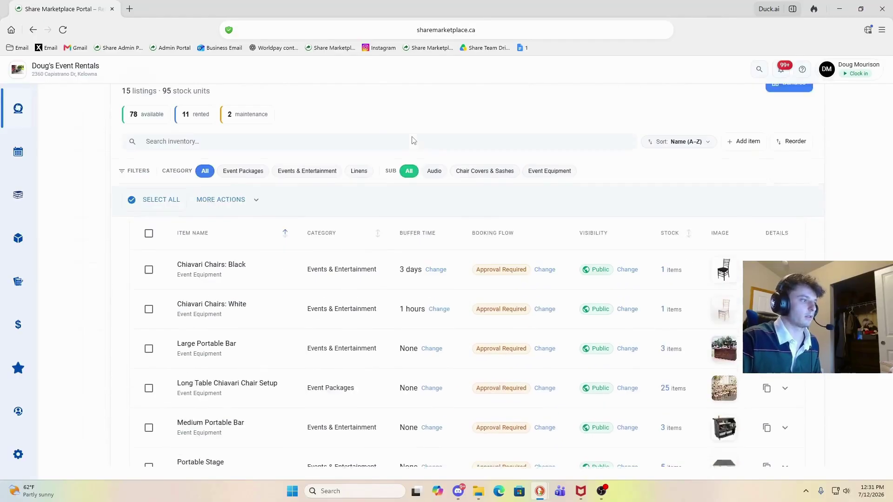
scroll(398, 172, up, 6)
scroll(403, 168, down, 6)
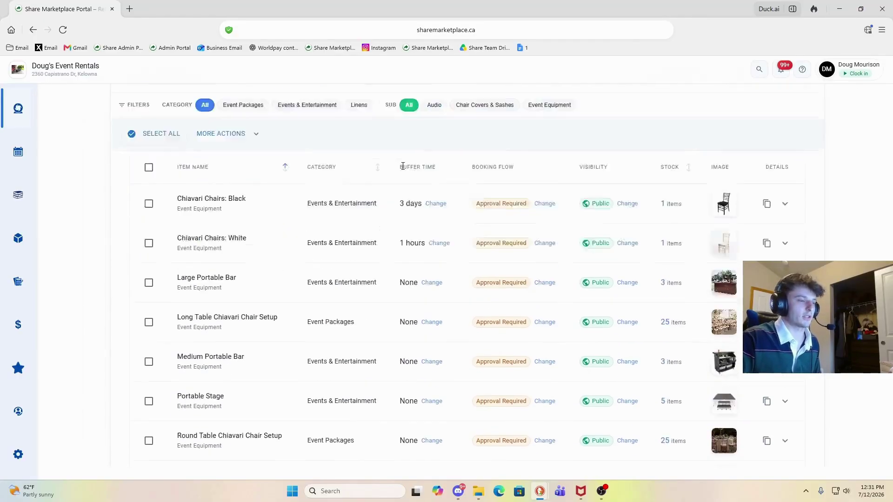
scroll(389, 175, up, 5)
scroll(224, 177, up, 1)
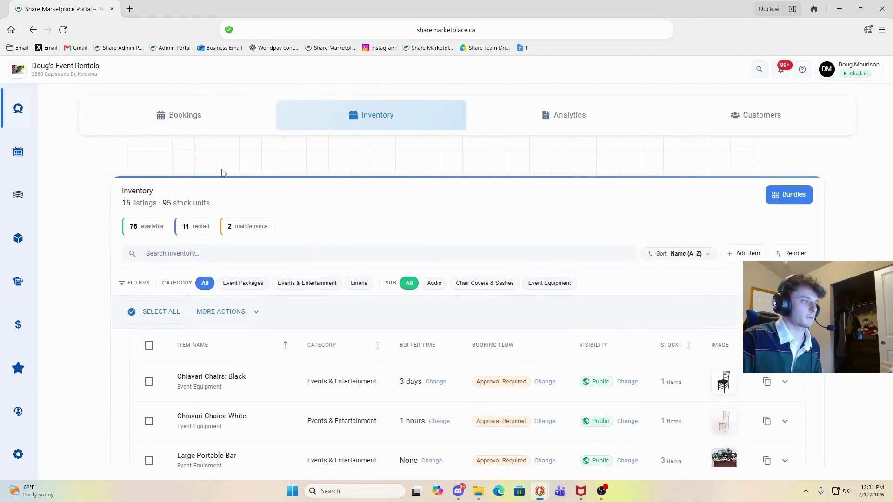
scroll(233, 171, down, 1)
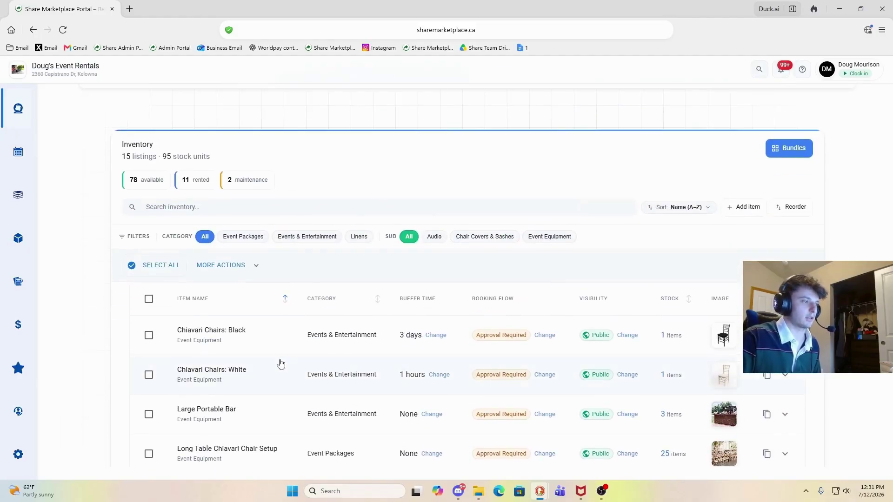
Open the Chiavari Chairs: Black listing and examine its general overview with images, description and category details
click(272, 347)
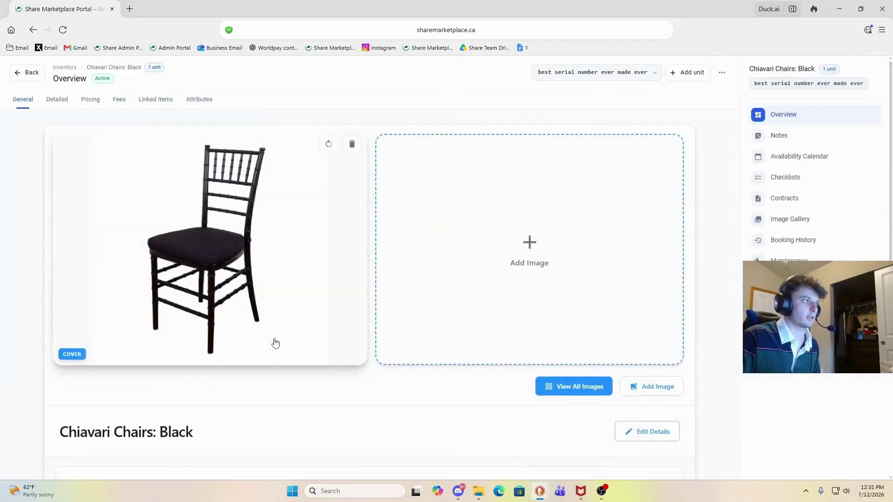
scroll(280, 330, down, 3)
scroll(298, 309, down, 1)
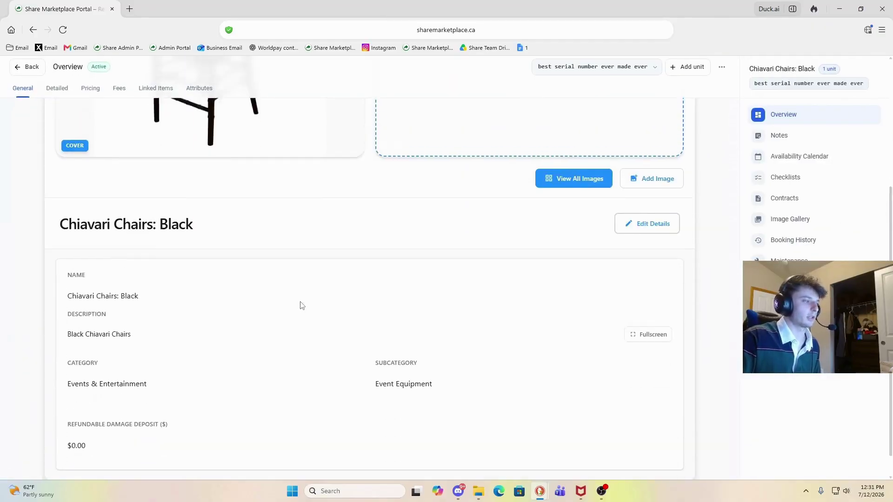
scroll(491, 241, up, 5)
View the black chair listing's notes, availability calendar and checklists, and read through its attached contract
click(817, 140)
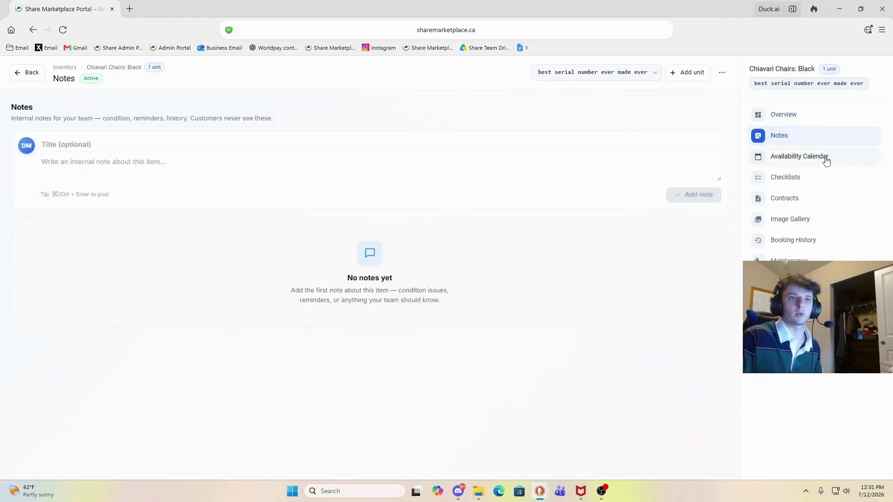
click(825, 159)
click(799, 183)
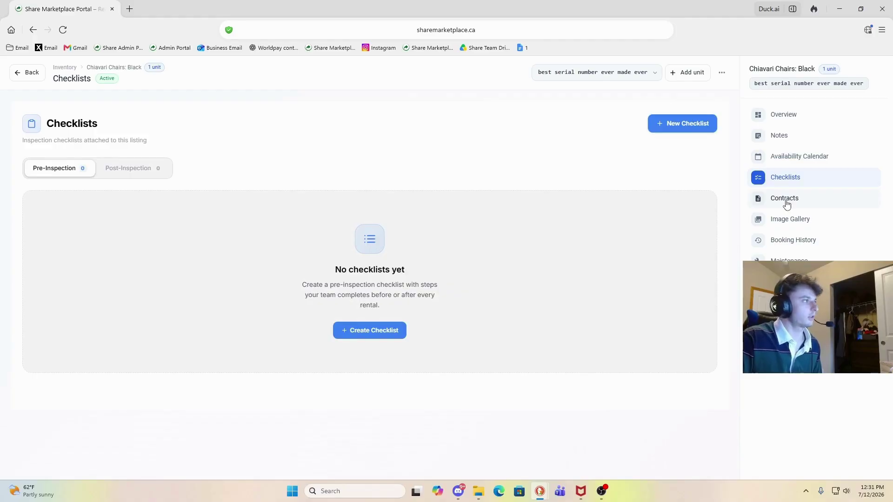
click(792, 204)
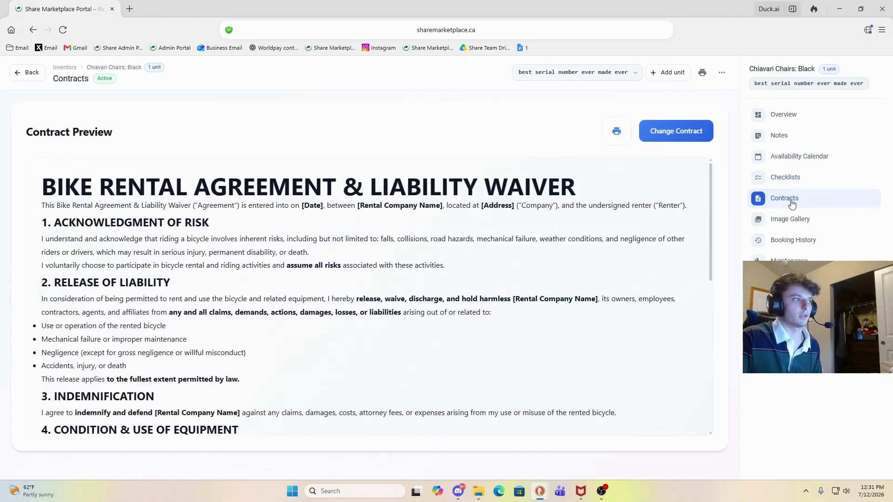
scroll(502, 242, down, 8)
scroll(502, 242, down, 1)
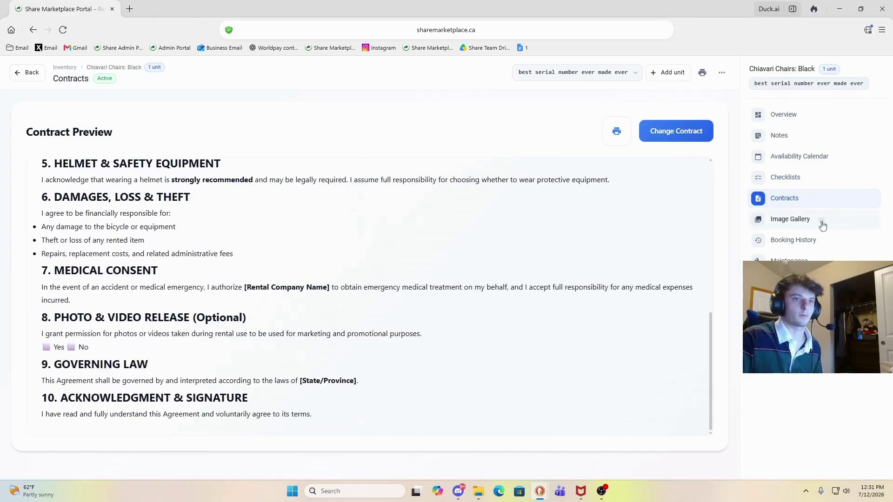
View the listing's image gallery, booking history, maintenance records and barcode and QR page
click(785, 222)
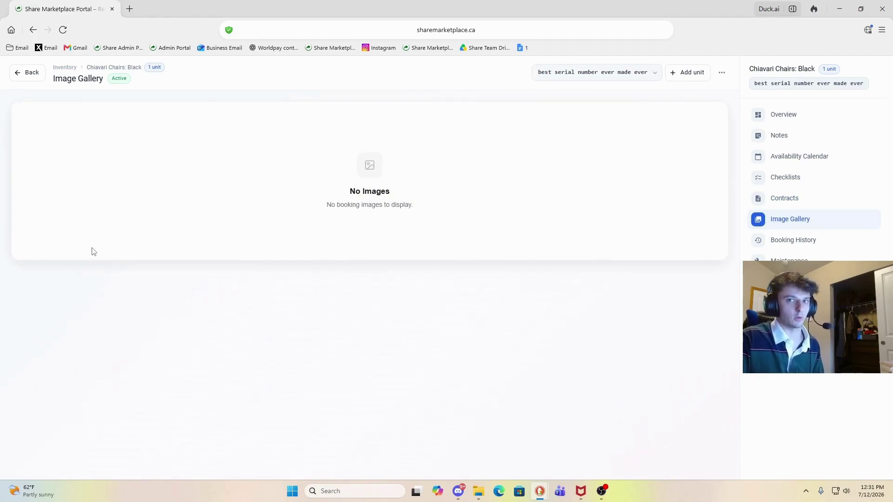
click(782, 241)
click(789, 260)
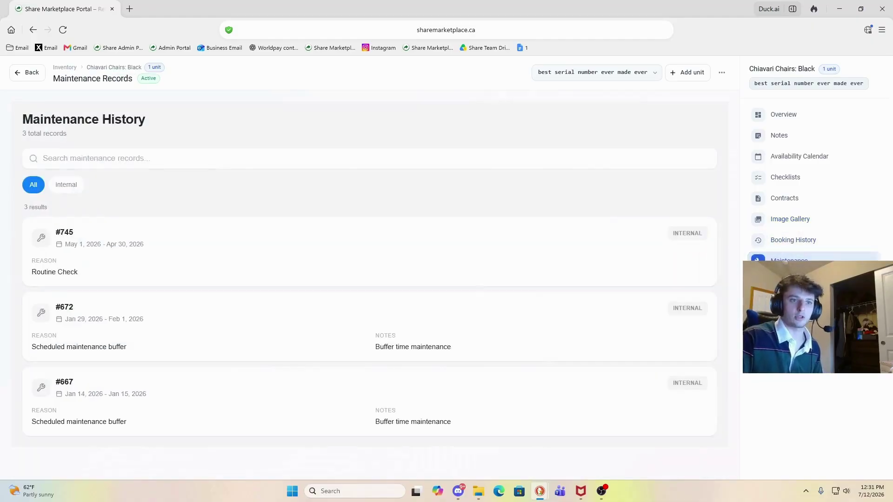
click(790, 281)
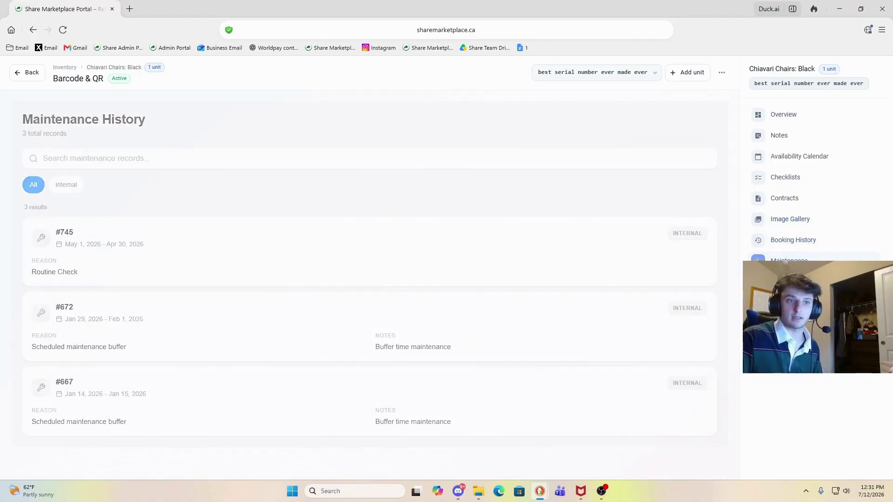
Reopen the Chiavari Chairs: Black listing from the inventory, set its serial number to "mediocre serial" and save the changes
click(26, 78)
click(245, 341)
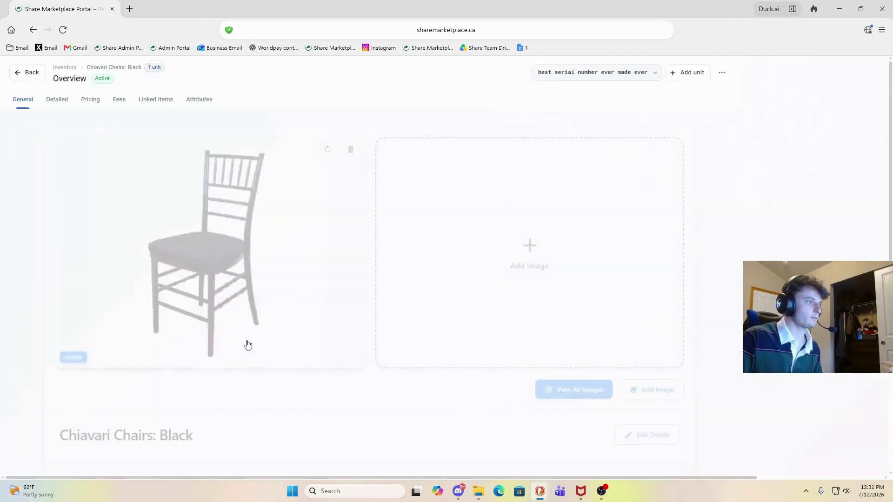
click(57, 100)
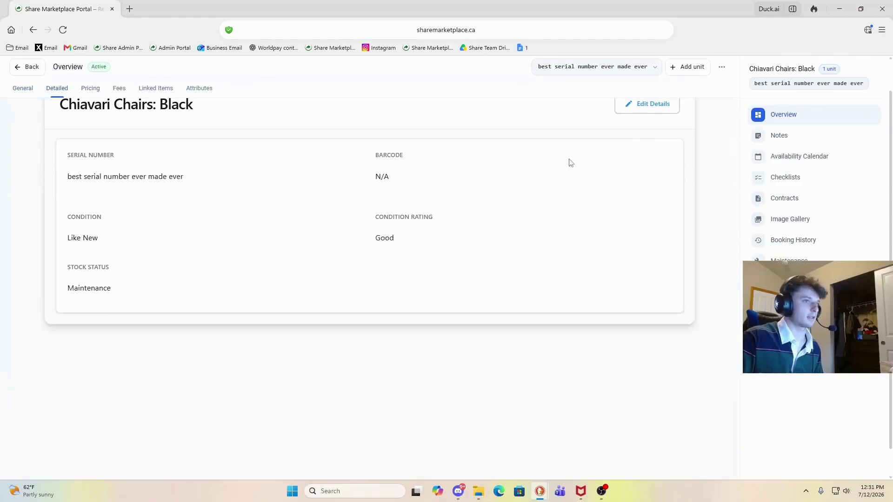
click(219, 178)
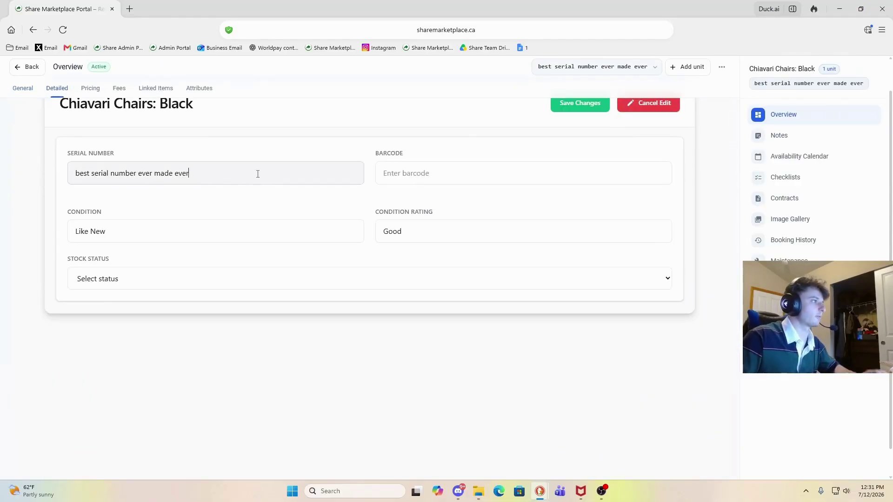
drag(222, 180, 26, 191)
key(BackSpace)
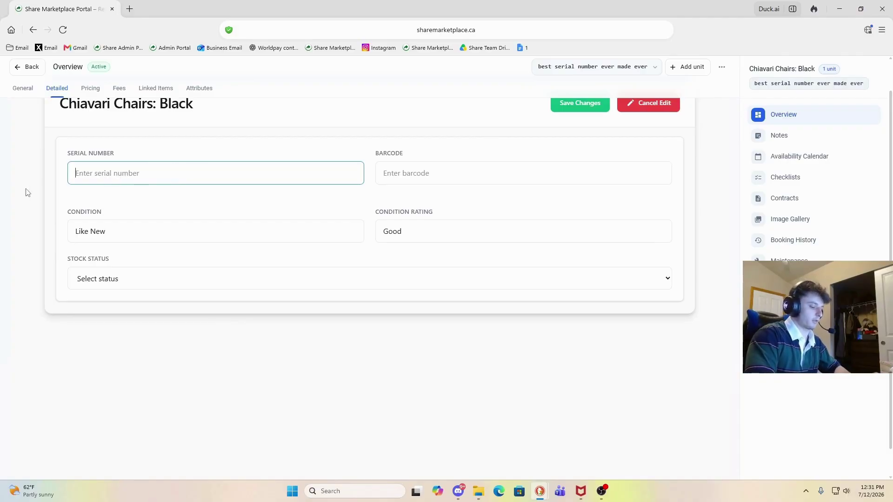
text(mediocre serial)
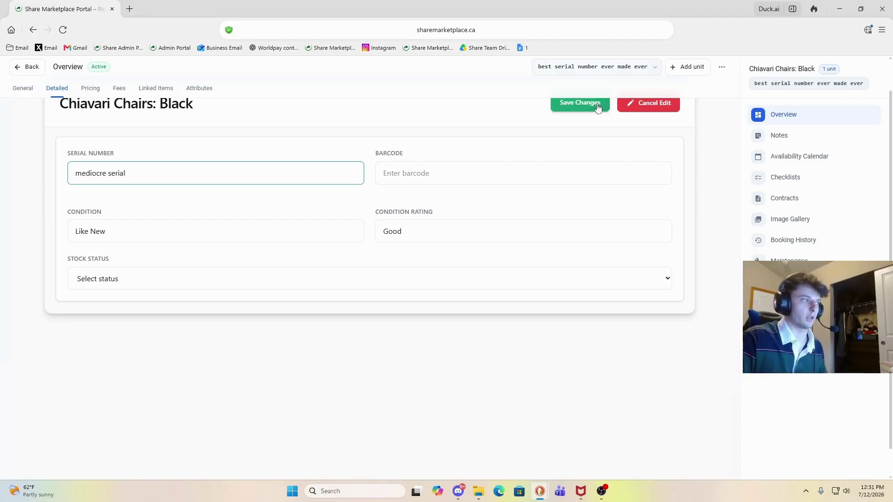
click(580, 104)
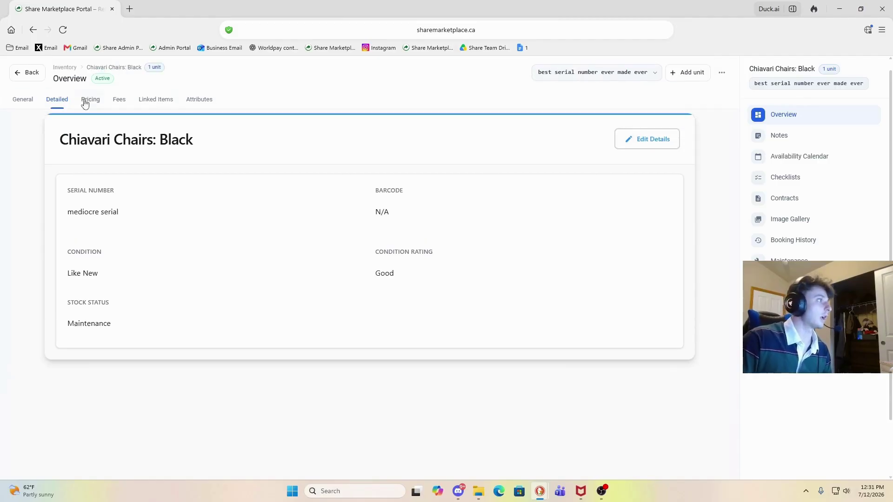
Set the black chair listing's 2 Hours rental price to 1000 and save the pricing
click(89, 100)
click(659, 157)
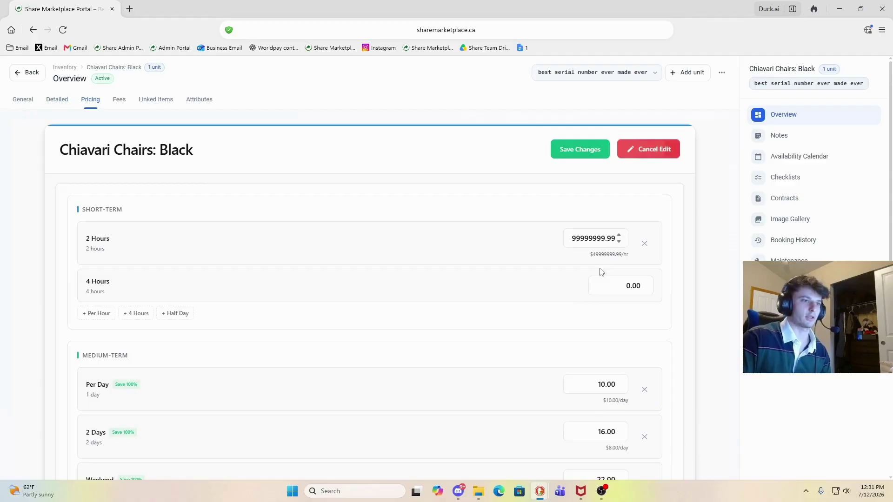
drag(572, 238, 604, 239)
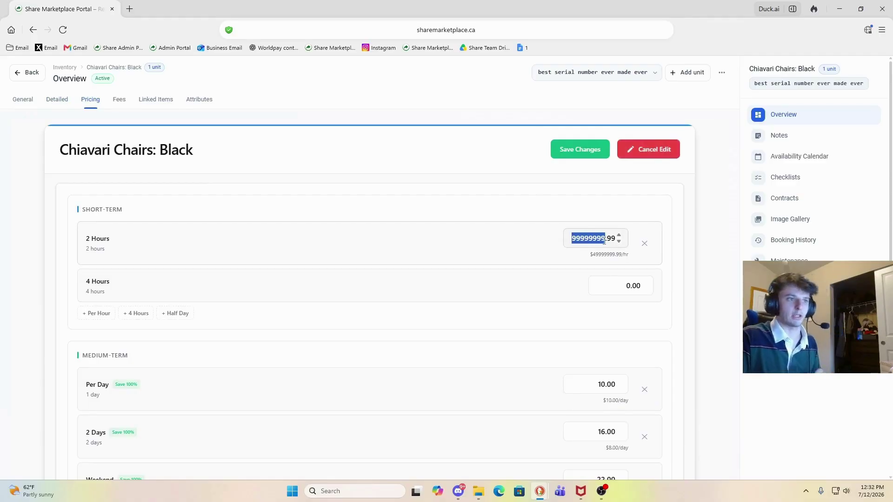
text(0)
key(BackSpace)
key(BackSpace)
key(BackSpace)
key(BackSpace)
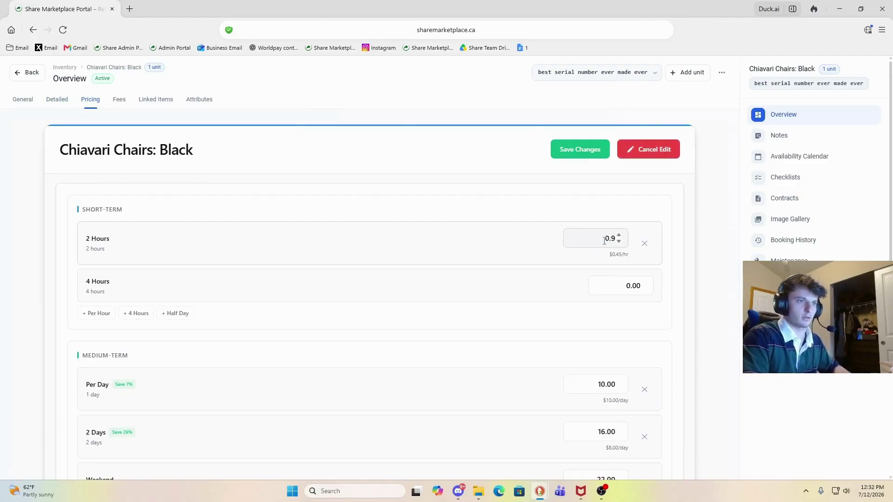
text(1,)
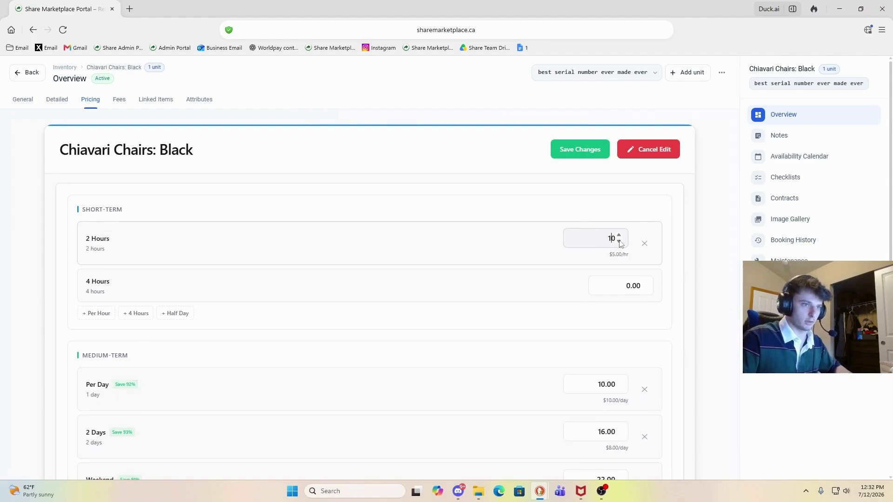
text(00)
click(580, 150)
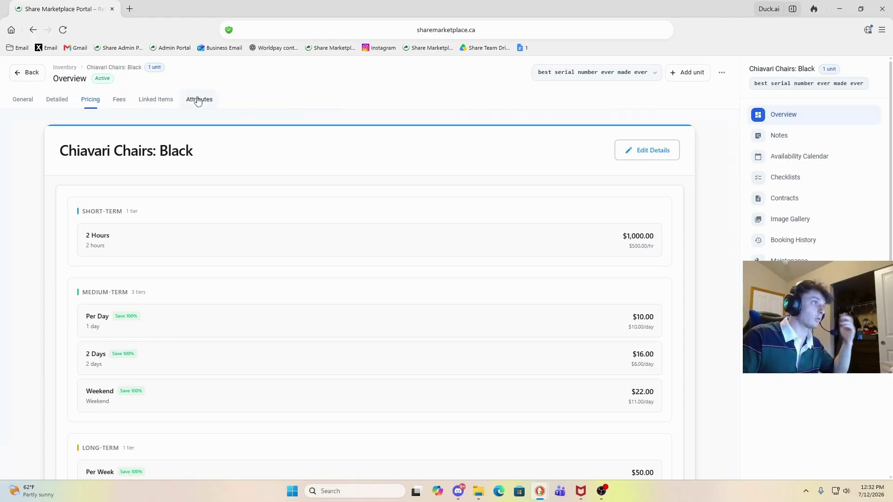
View the listing's fee profiles, linked items and custom attributes
click(119, 100)
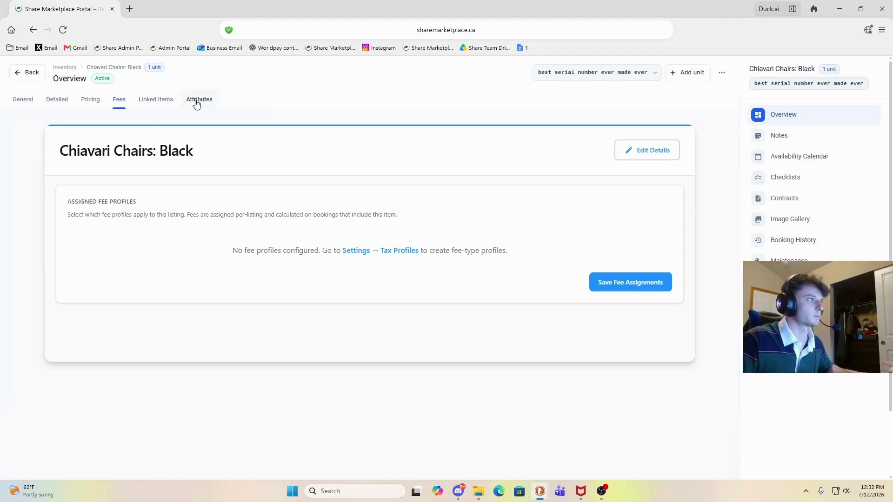
click(155, 99)
scroll(263, 146, down, 3)
scroll(257, 120, up, 3)
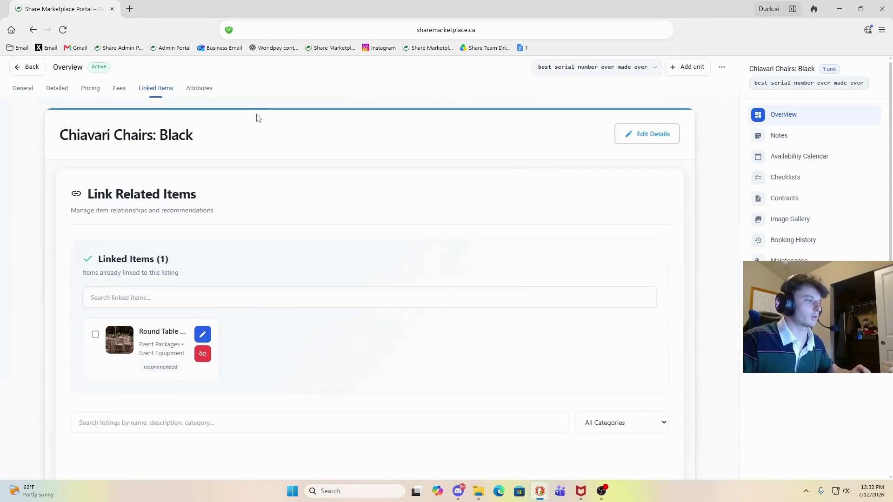
scroll(257, 119, up, 1)
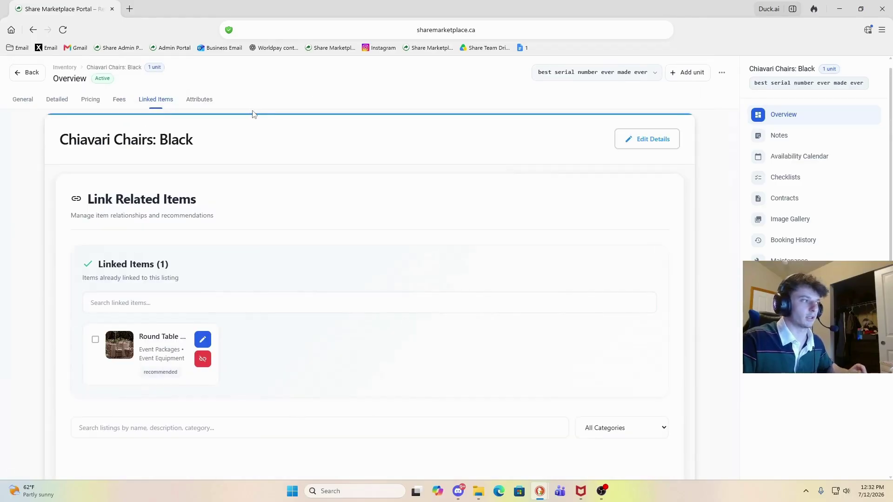
click(206, 104)
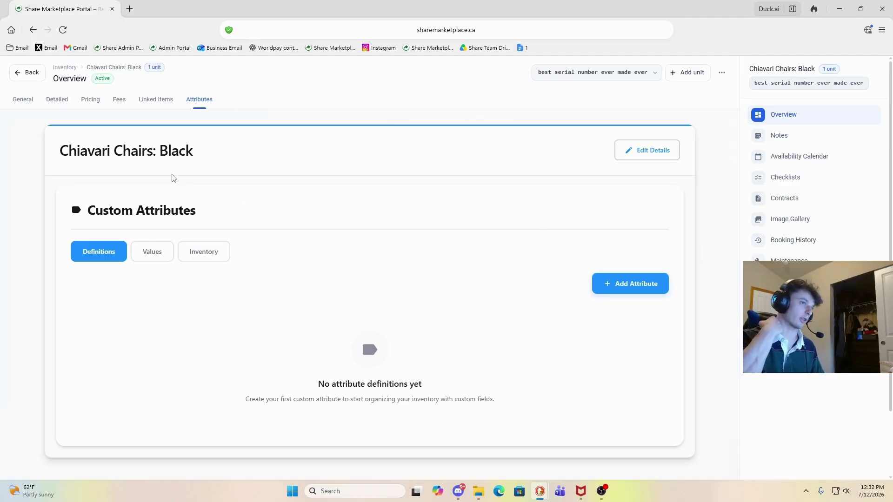
Return to the inventory list, open the analytics overview and examine its key performance metrics
click(28, 72)
scroll(163, 152, up, 1)
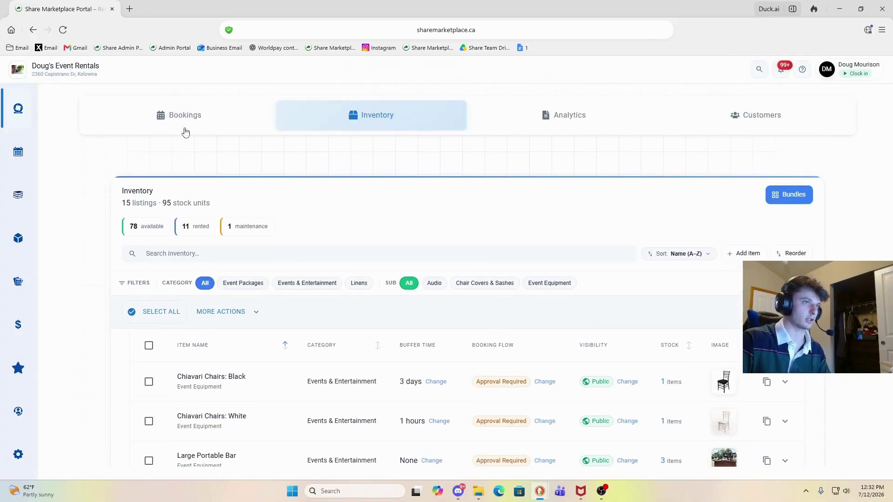
click(553, 124)
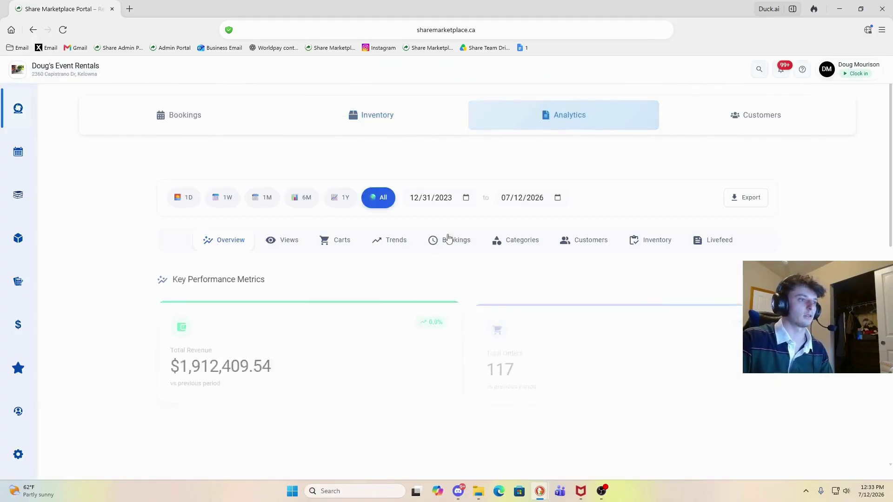
scroll(346, 231, down, 10)
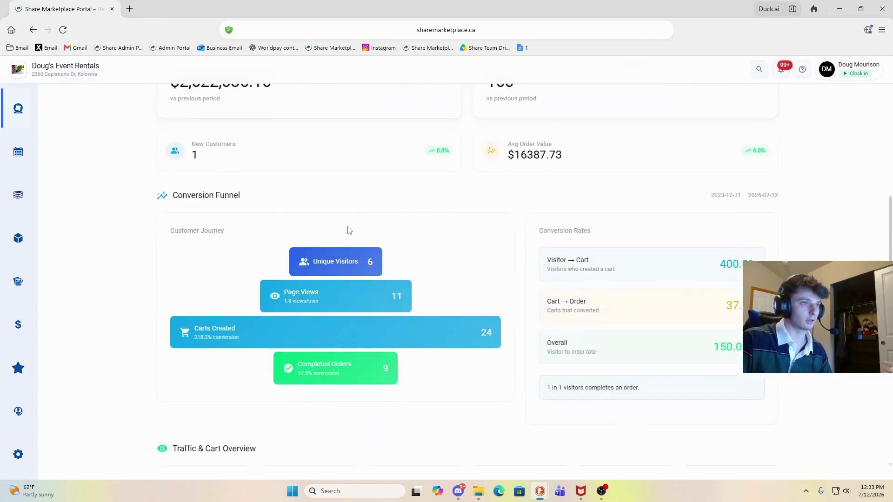
scroll(351, 223, up, 7)
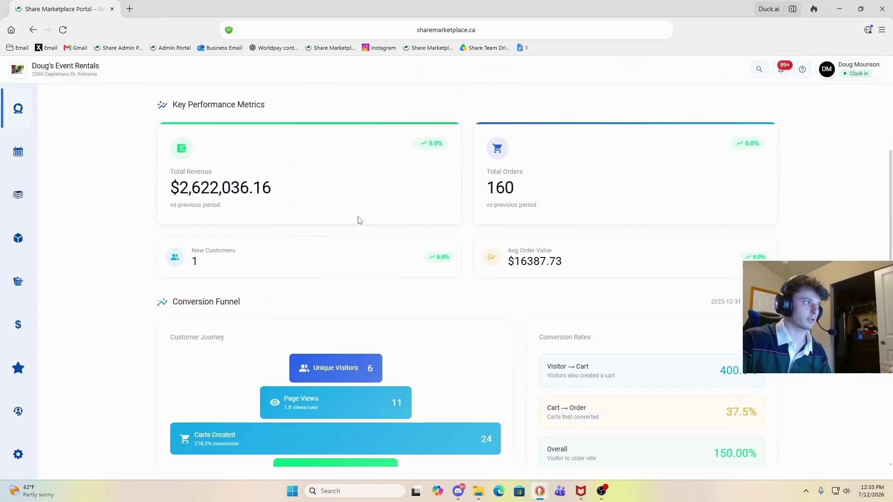
scroll(259, 250, down, 2)
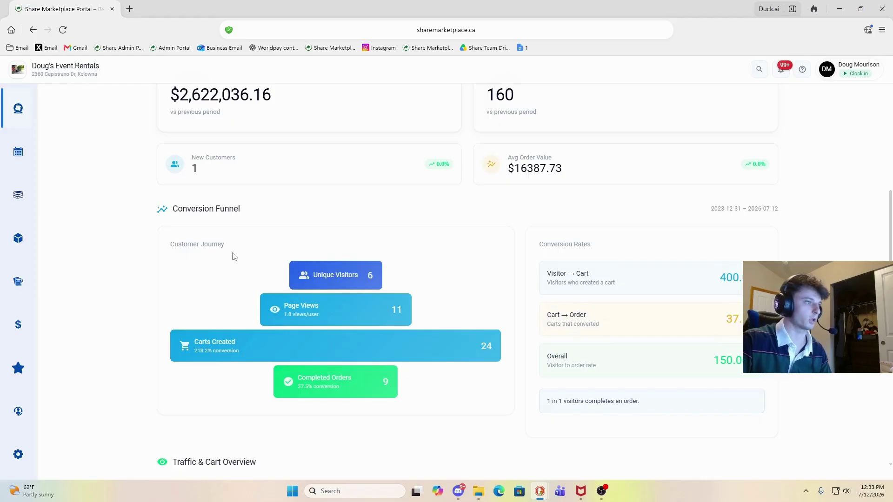
scroll(233, 257, down, 2)
Highlight the unique visitors, carts created and completed orders in the conversion funnel, then return to the start of the analytics overview
drag(298, 183, 394, 194)
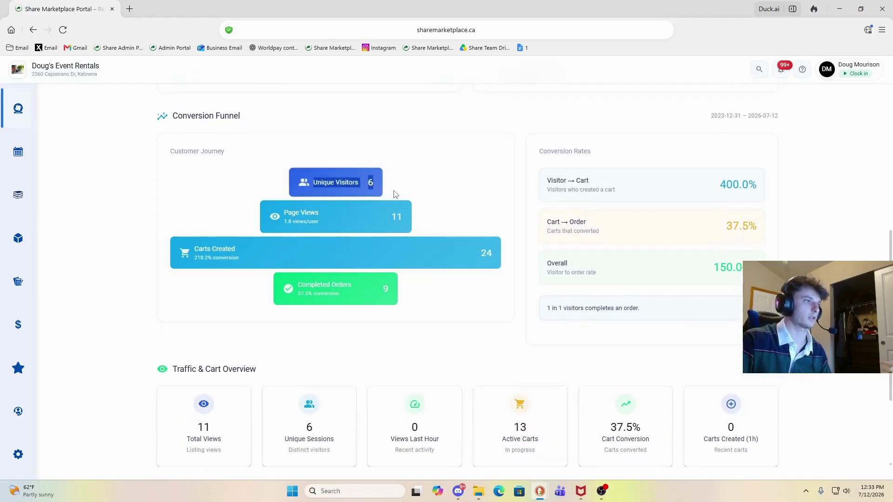
drag(191, 250, 496, 262)
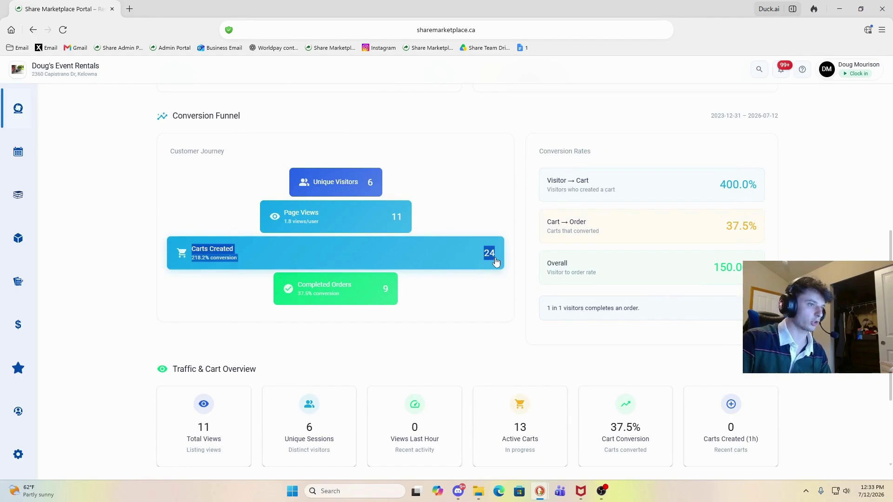
drag(286, 294, 431, 307)
click(446, 293)
scroll(447, 290, up, 6)
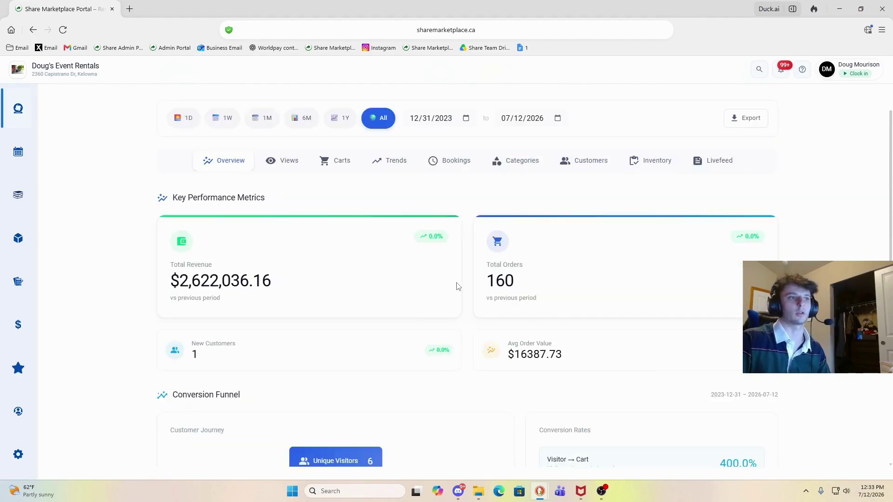
scroll(461, 282, up, 2)
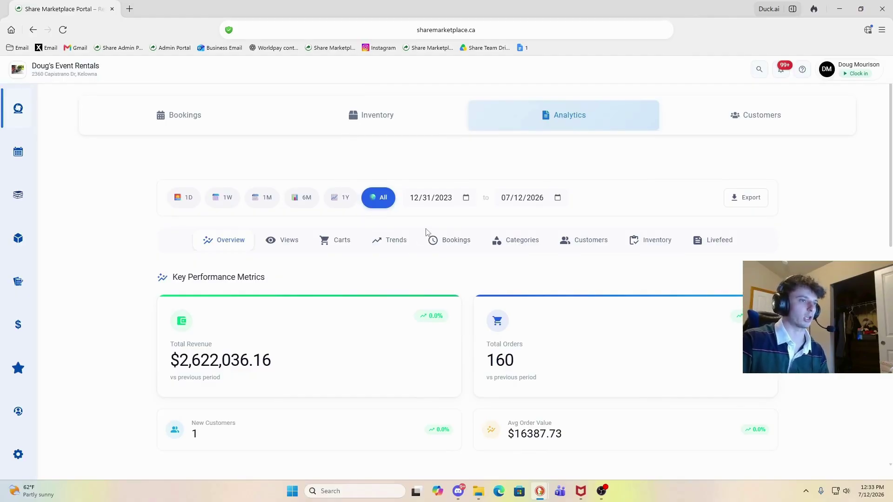
Open the customer analytics and examine the customer segments, insights and top customers
click(589, 249)
scroll(428, 238, down, 6)
scroll(395, 233, down, 5)
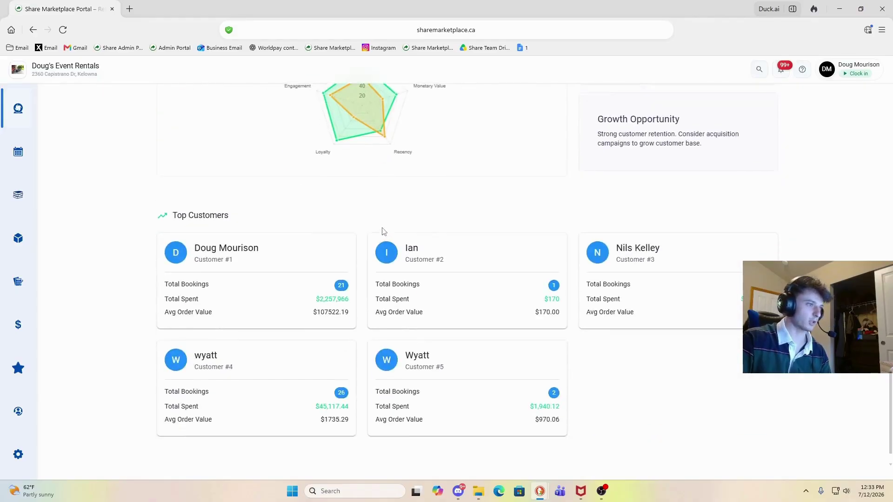
scroll(386, 230, up, 1)
scroll(405, 223, down, 1)
scroll(405, 228, up, 10)
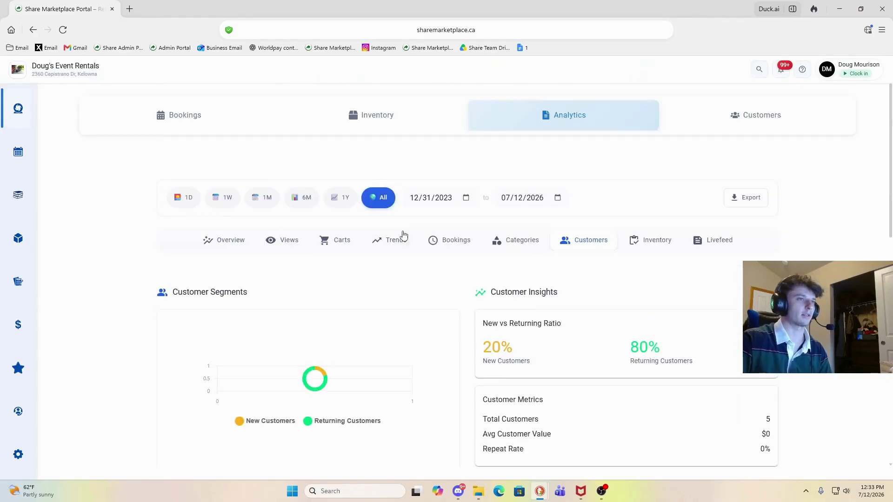
Open the inventory analytics and examine the top performing items and the inventory performance overview
click(631, 242)
scroll(465, 223, down, 8)
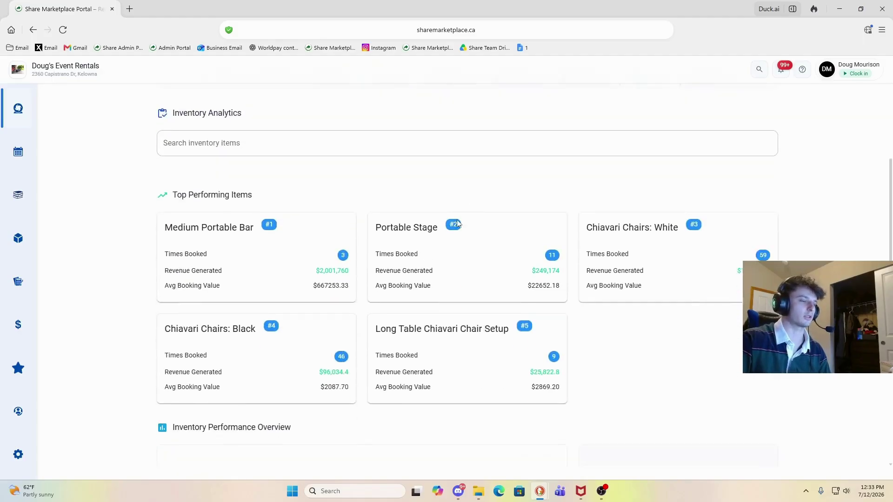
scroll(435, 218, up, 1)
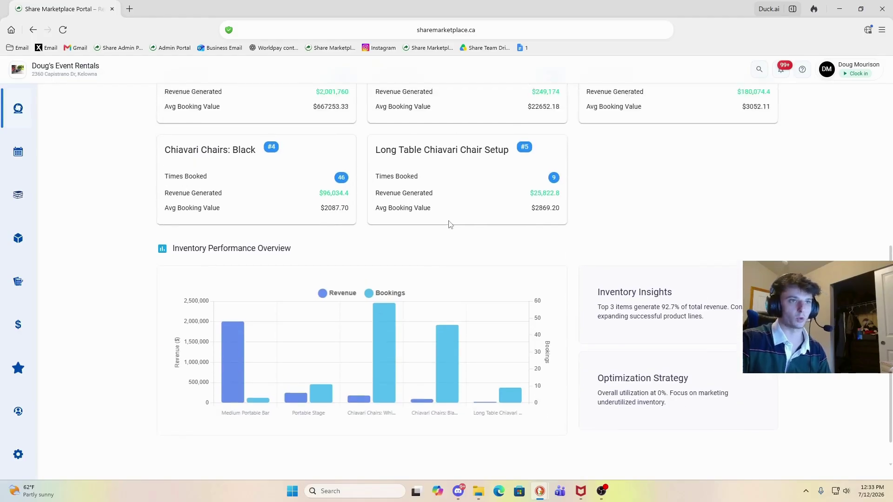
scroll(448, 224, down, 1)
scroll(447, 226, up, 8)
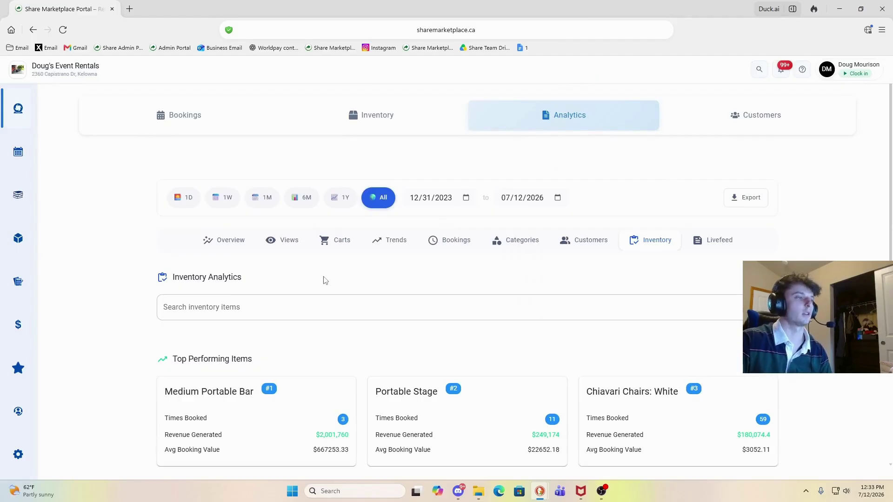
Open the cart analytics and expand the recovery opportunities older than 14 days
click(331, 243)
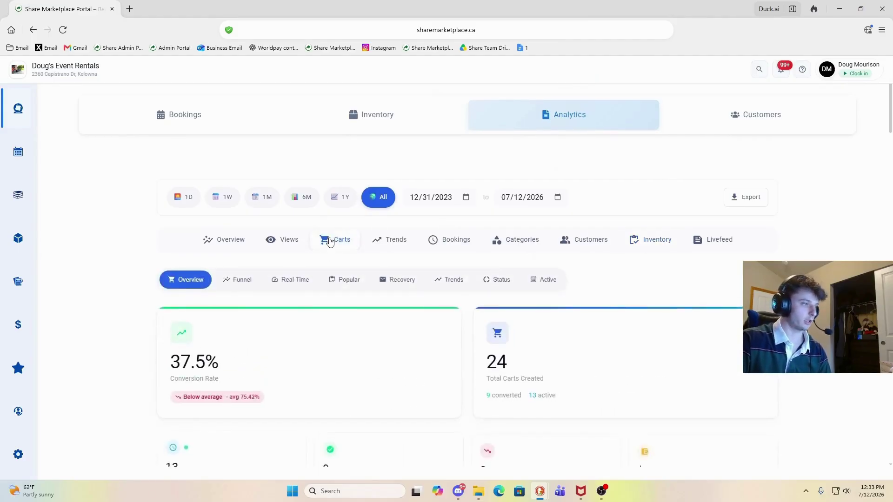
scroll(321, 242, down, 10)
scroll(321, 240, down, 12)
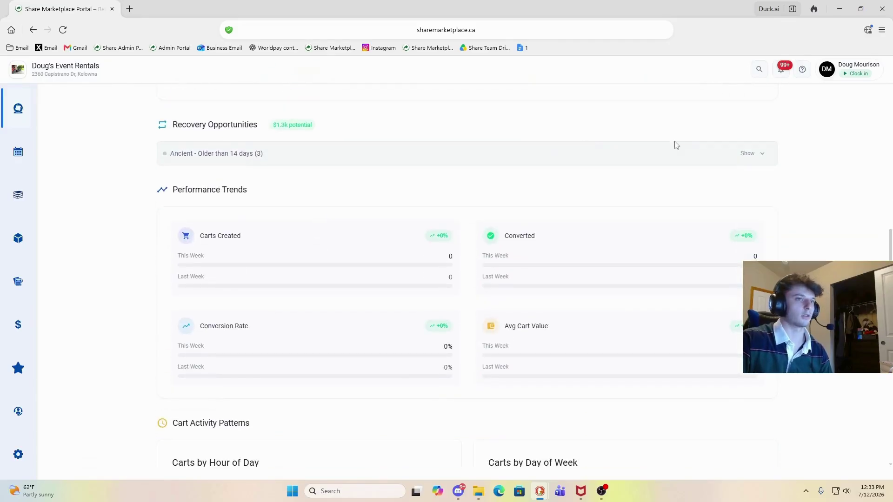
click(722, 155)
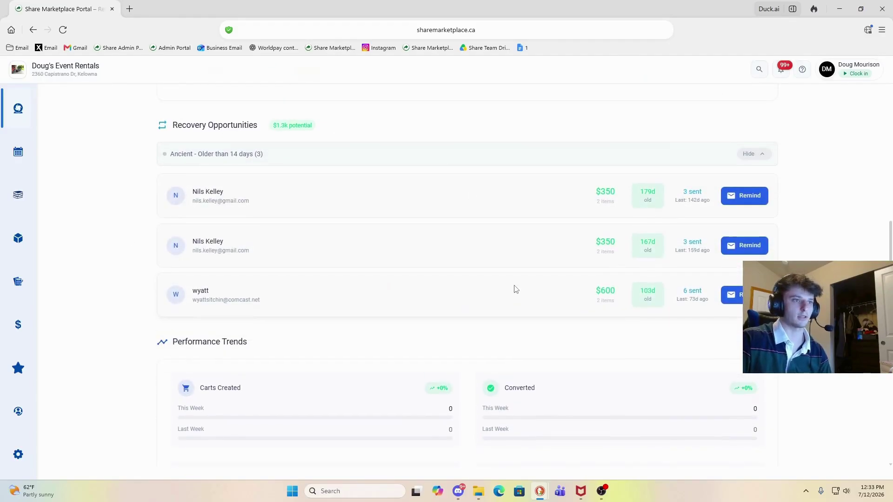
Send a reminder for the 179-day-old cart, then return to the start of the cart analytics
scroll(518, 288, up, 1)
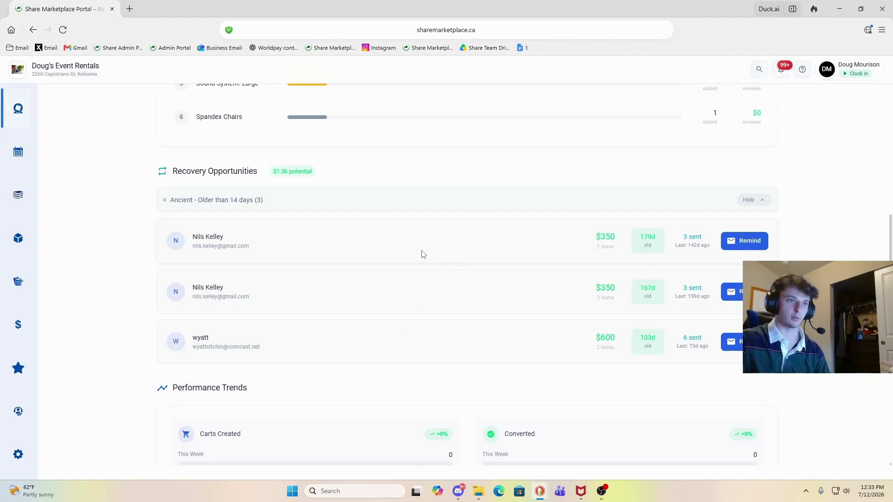
click(744, 240)
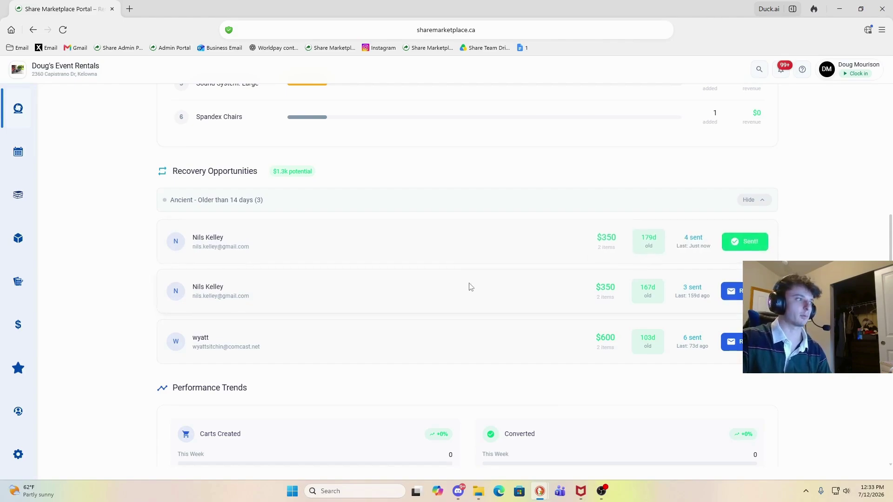
scroll(461, 275, up, 10)
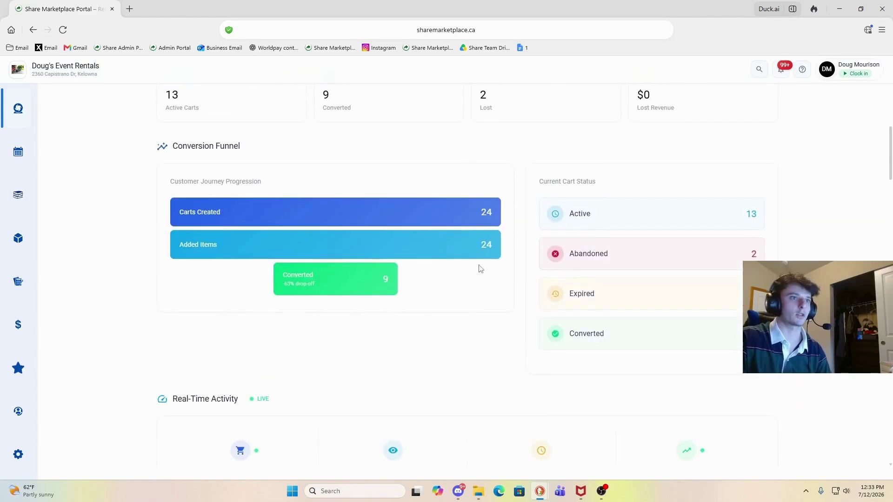
scroll(479, 269, up, 8)
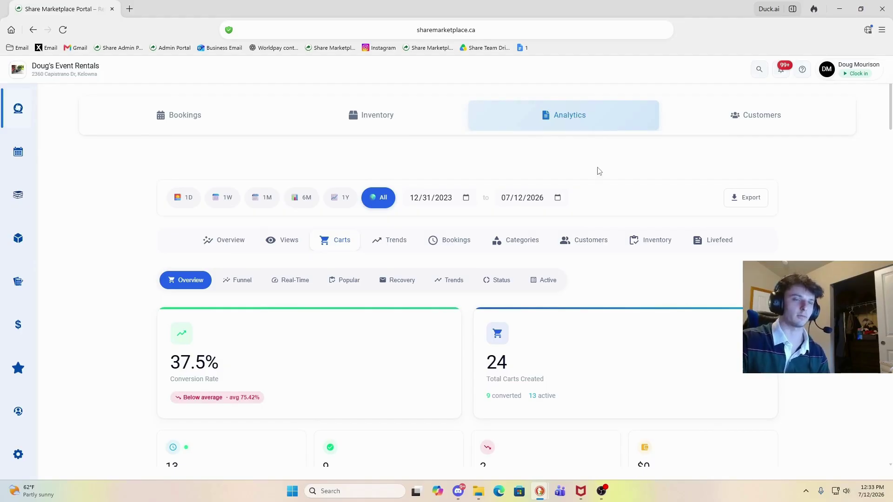
Open the customer list, examine the first customer's profile with its lifetime value, bookings and recent activity, and close the profile
click(723, 125)
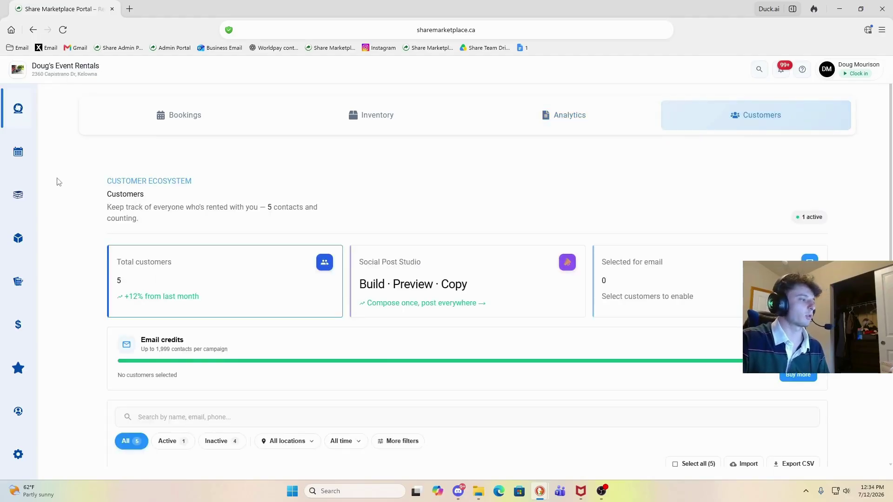
scroll(69, 176, down, 4)
click(339, 353)
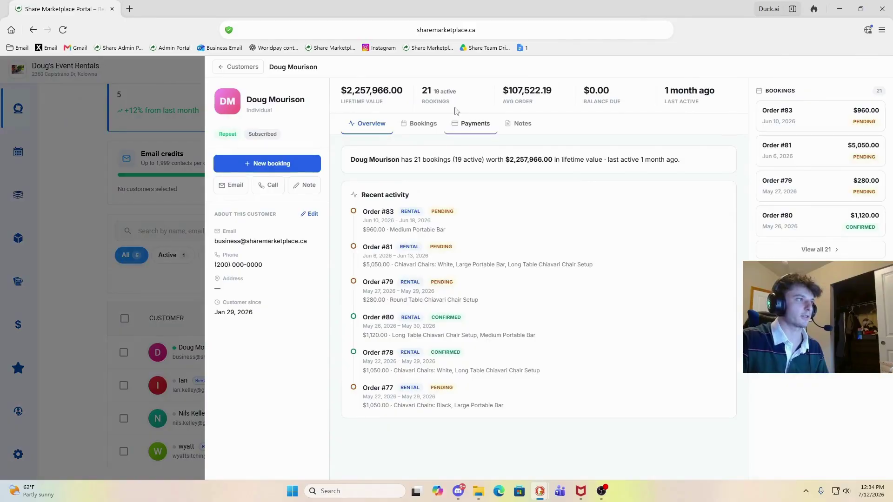
drag(350, 70, 785, 438)
click(786, 437)
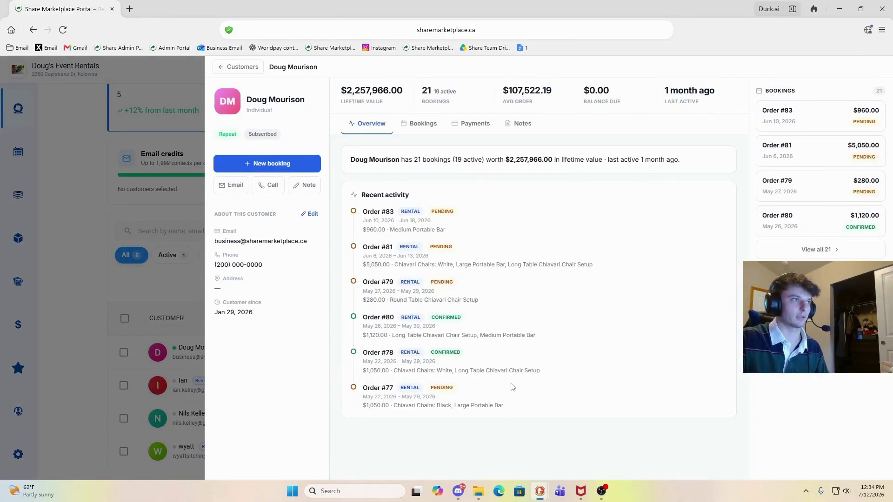
drag(594, 451, 344, 89)
click(344, 88)
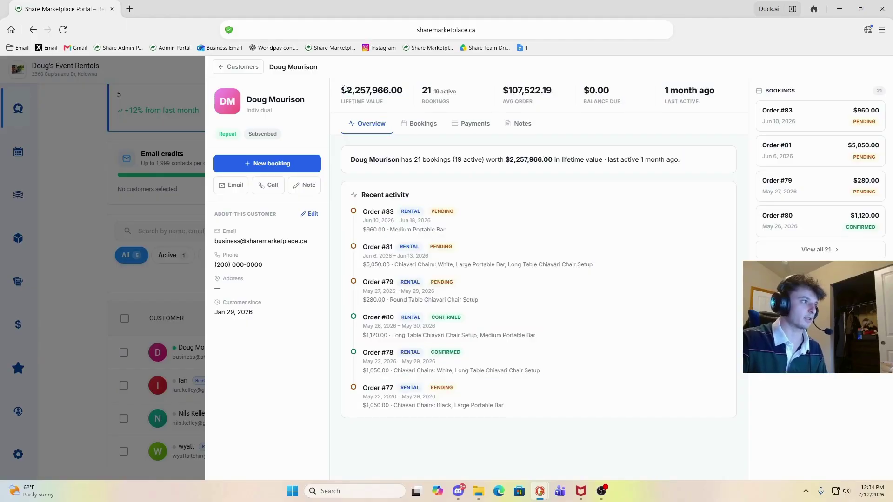
click(99, 212)
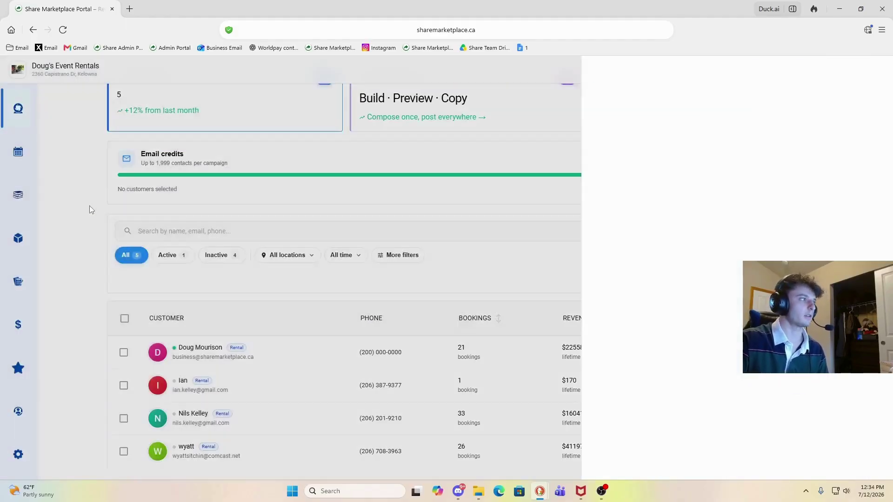
View the additional filters for the customer list and close them without applying any
scroll(124, 212, up, 3)
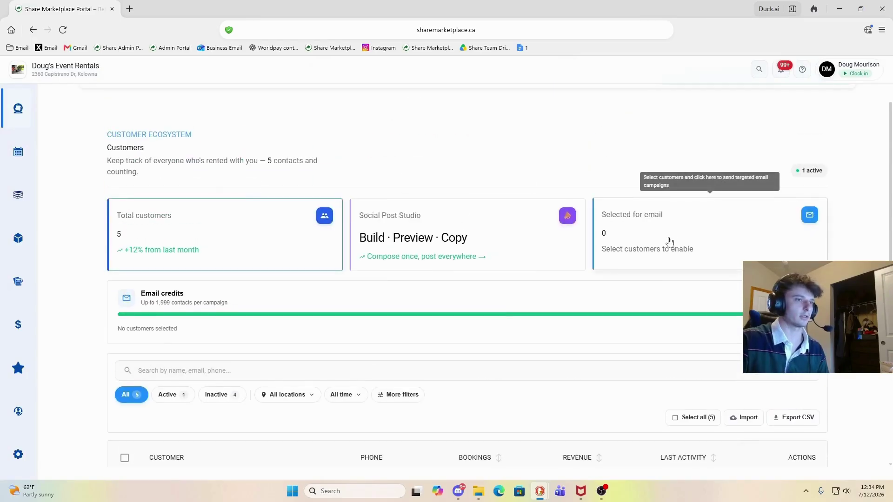
click(417, 396)
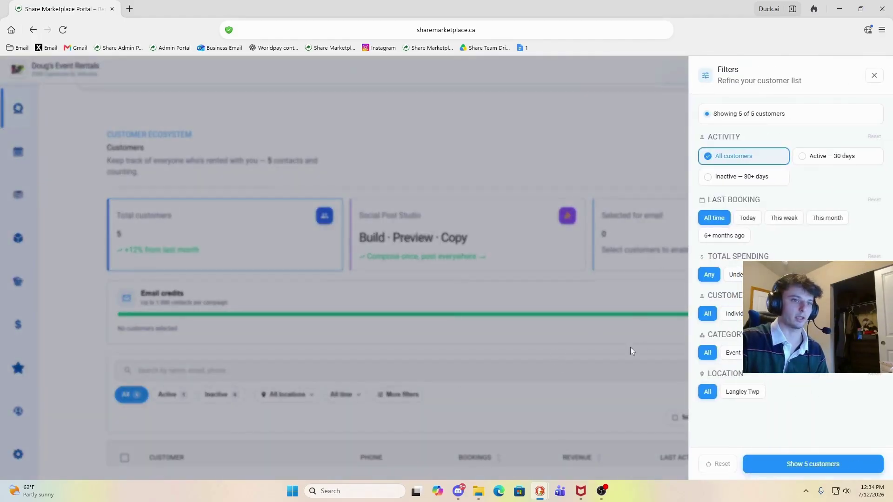
click(517, 288)
Select the third and fifth customers in the list and start an email campaign for them
scroll(257, 344, down, 5)
click(124, 369)
click(123, 337)
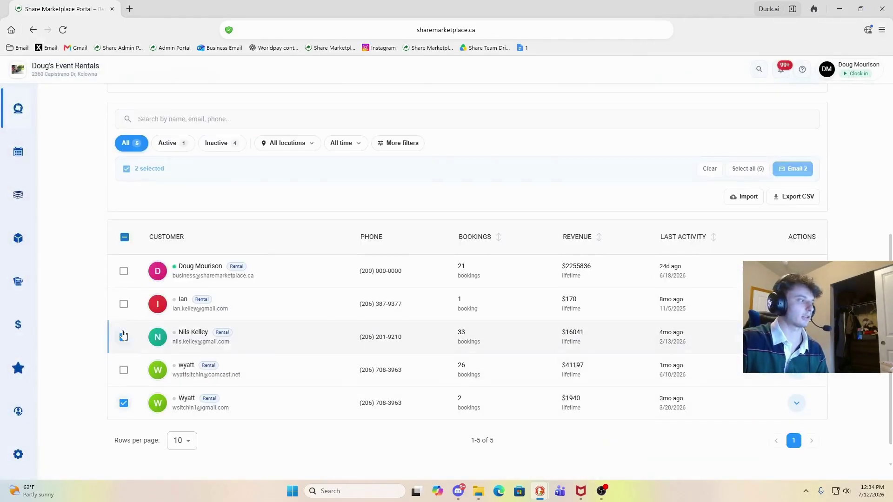
scroll(507, 373, up, 5)
click(722, 247)
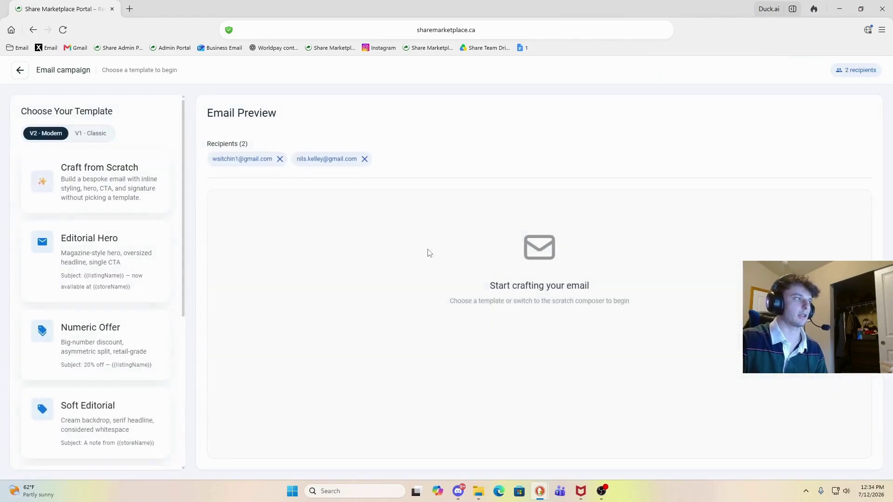
Examine the available V2 Modern email campaign templates
scroll(83, 304, down, 1)
scroll(93, 301, down, 5)
scroll(95, 304, up, 6)
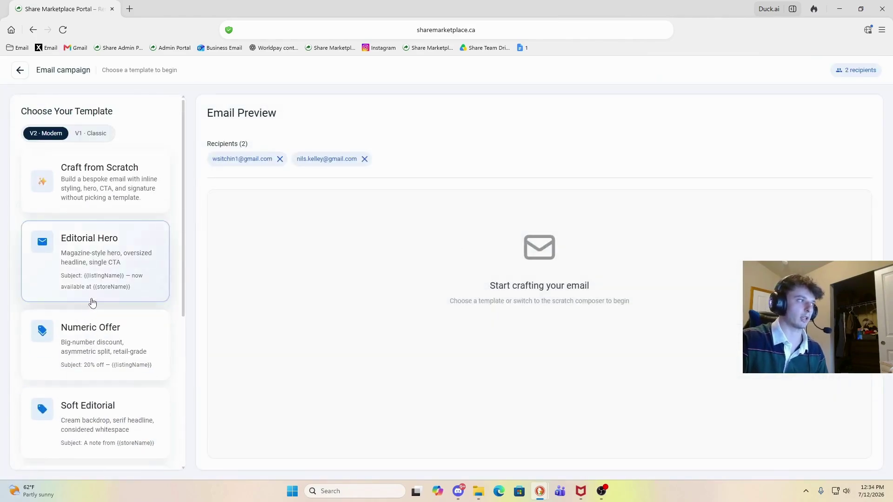
scroll(124, 405, down, 5)
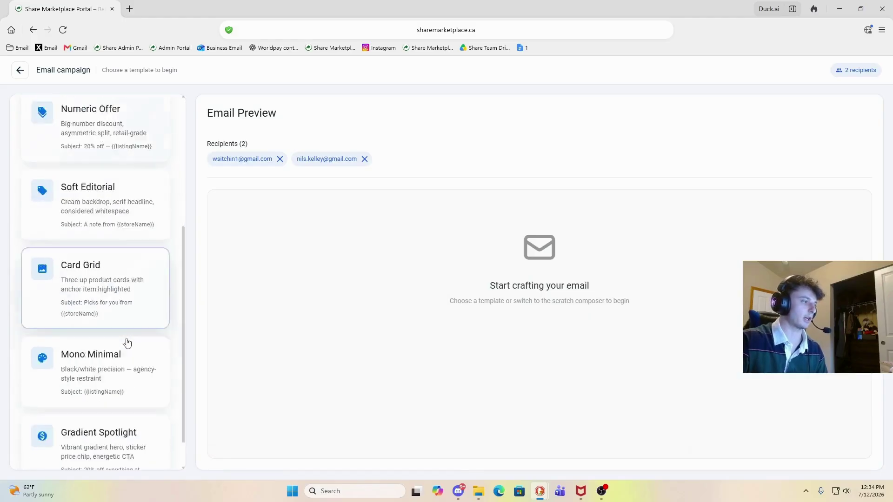
scroll(119, 335, up, 6)
scroll(126, 324, down, 6)
scroll(88, 225, up, 6)
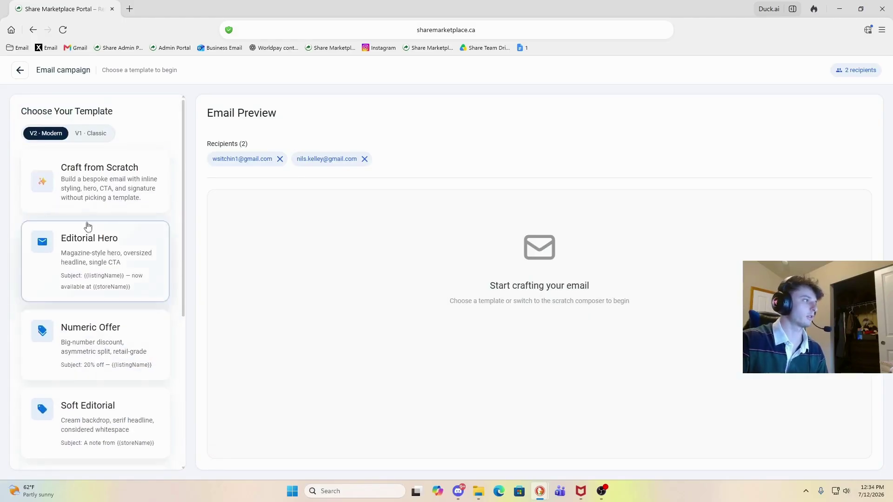
Craft the campaign email from scratch with the hero headline "asdasdasdadwdasdasd" and the subhead "ITS A GOOD Item'"
click(76, 170)
scroll(169, 334, down, 10)
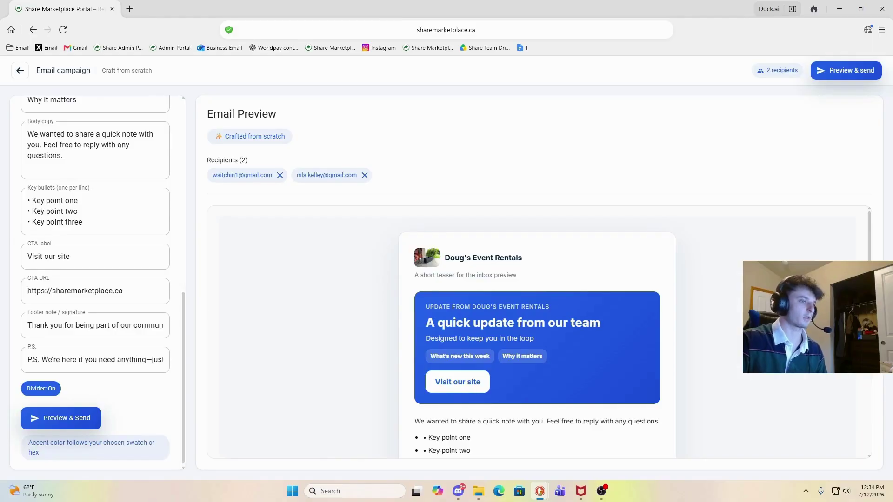
scroll(114, 254, up, 6)
drag(136, 279, 2, 289)
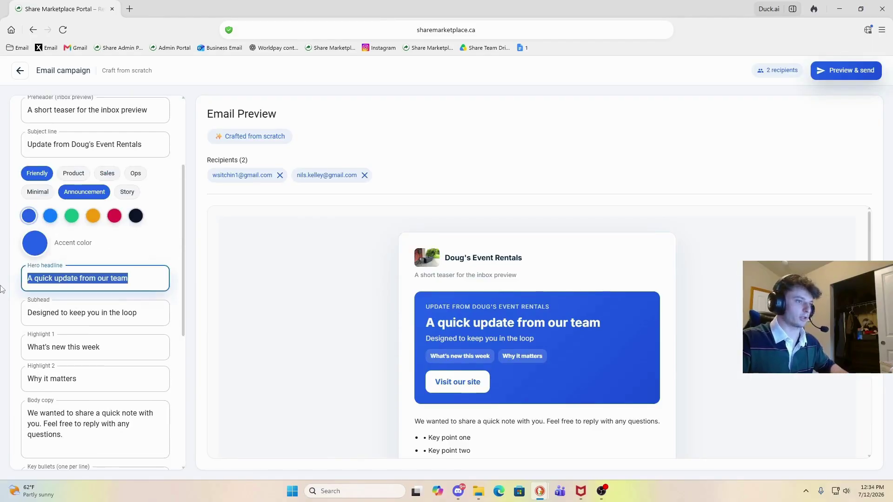
text(asdasdasdadwdasdasd)
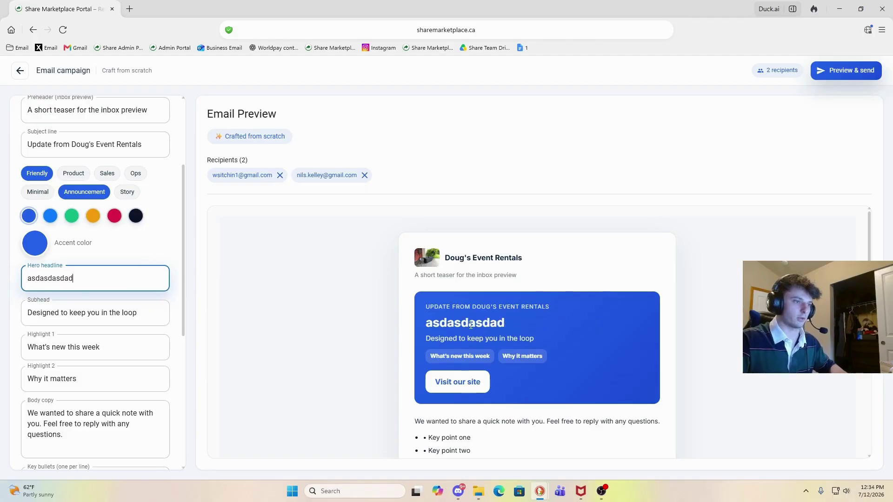
triple_click(91, 320)
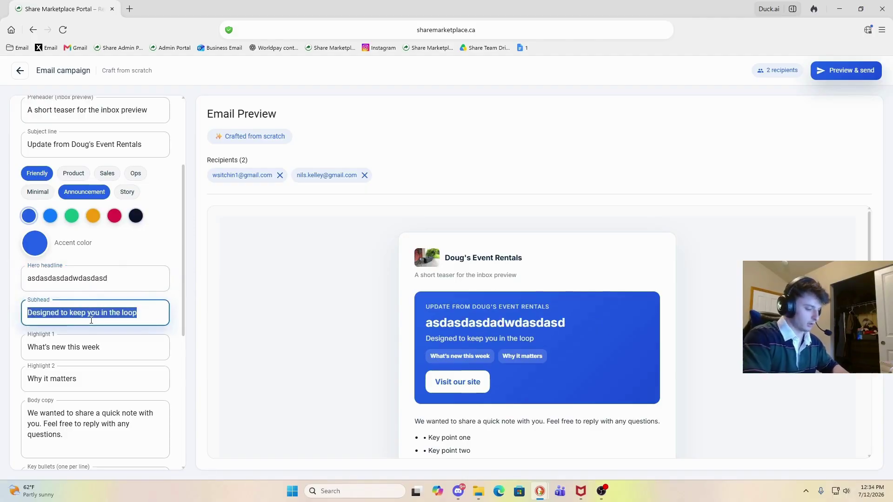
text(ITS A GOOD Item')
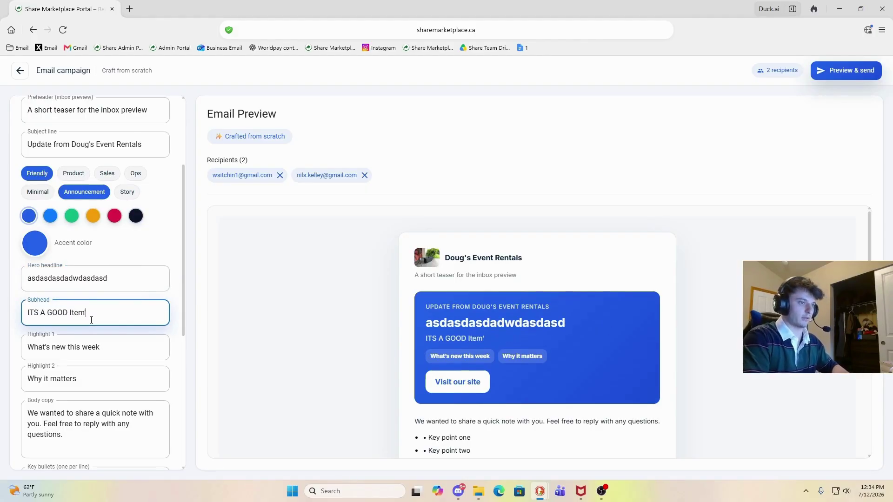
Leave the email campaign and return to the bookings overview
click(20, 70)
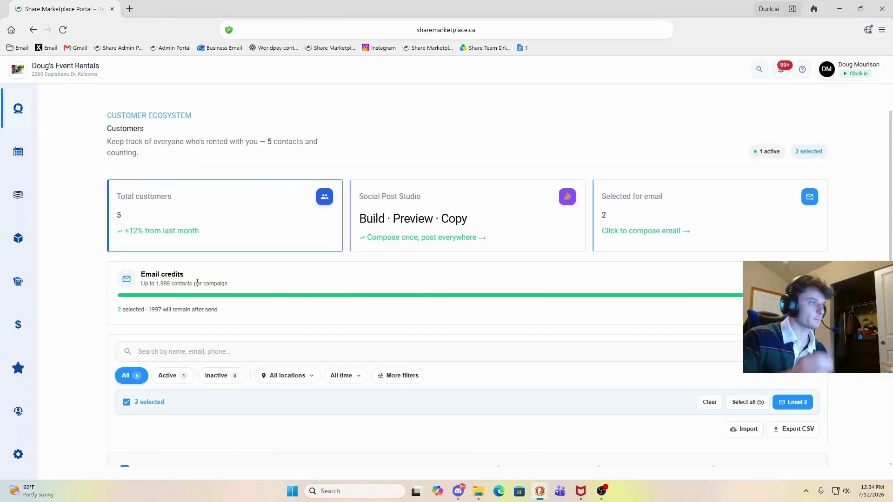
scroll(197, 279, up, 3)
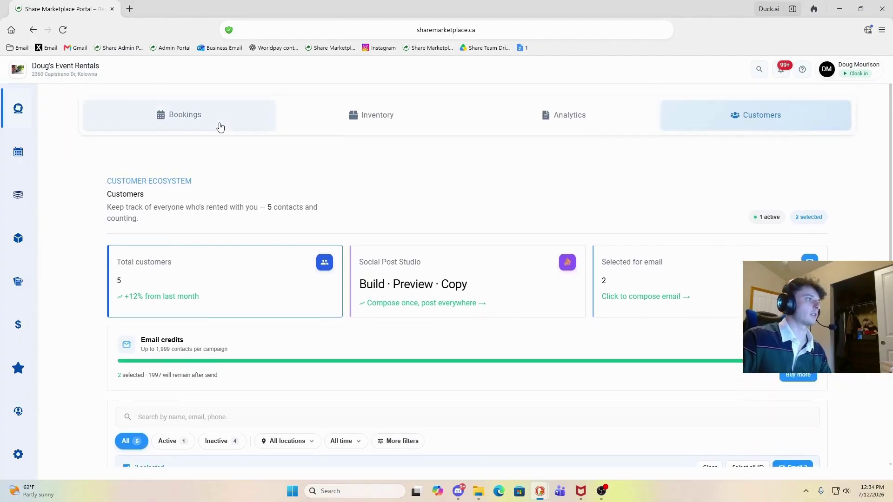
click(219, 123)
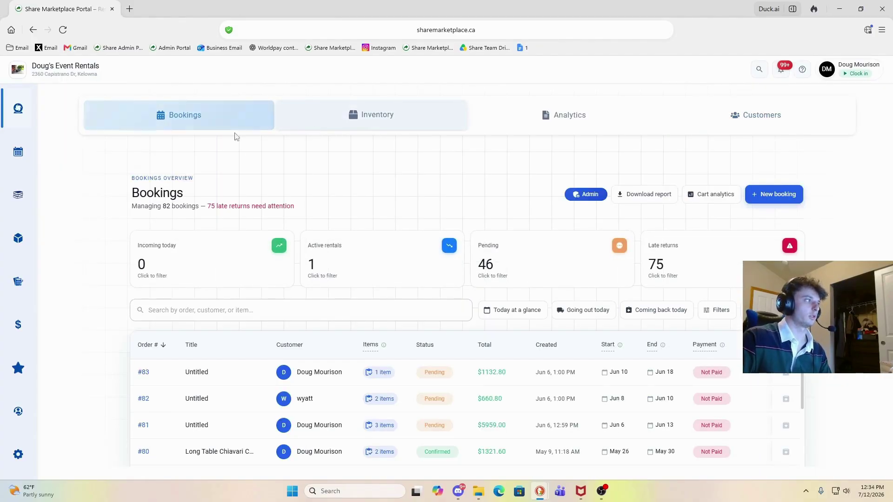
Open the booking calendar and browse the bookings month by month in both directions, stopping at April 2026
mouse_move(33, 156)
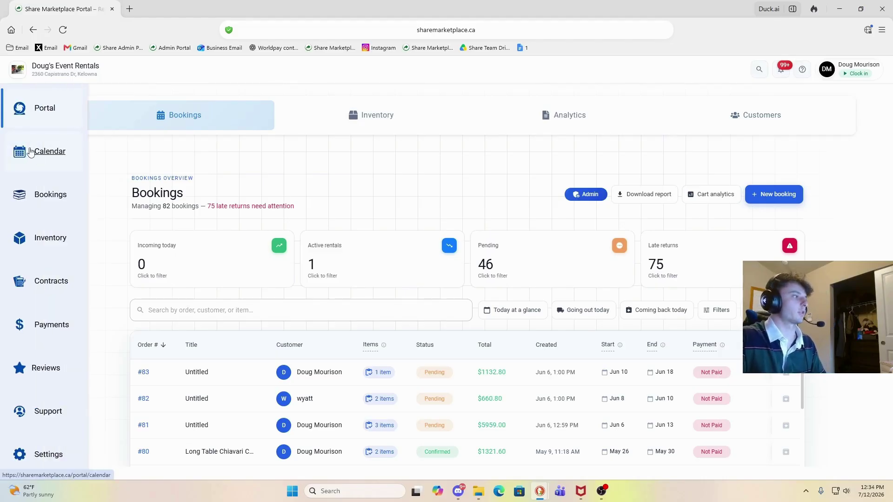
click(32, 152)
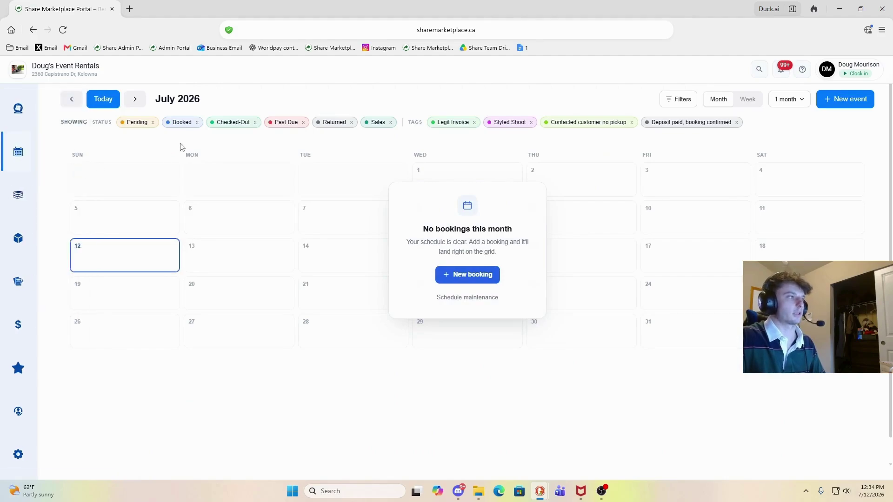
click(72, 100)
click(72, 100)
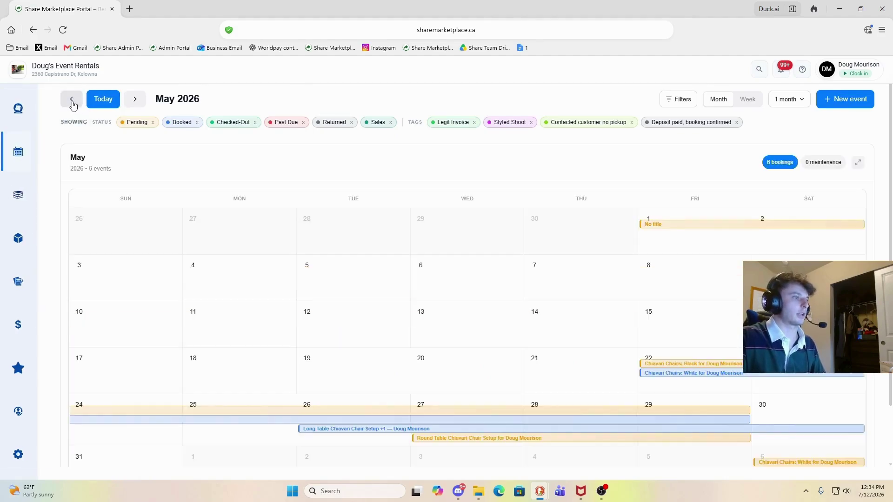
click(72, 99)
click(72, 99)
click(128, 100)
click(129, 100)
click(127, 100)
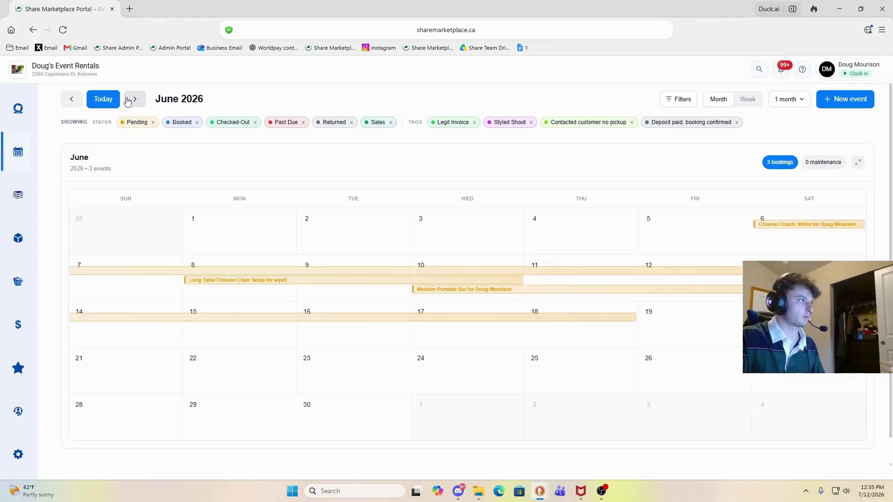
click(128, 99)
click(128, 99)
click(71, 99)
click(72, 99)
click(72, 100)
click(70, 99)
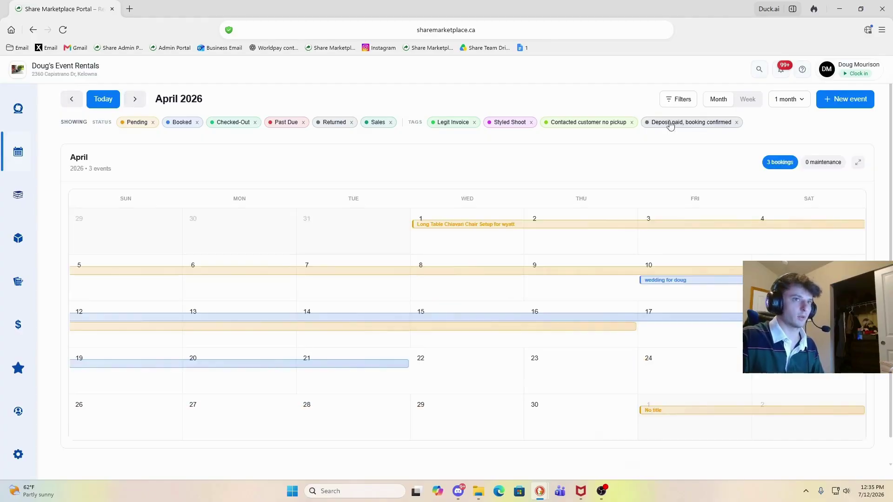
Widen the calendar to 2, 3 and 6 months, ending with the 1 year span starting April 2026, and look through its bookings
click(789, 99)
click(775, 136)
click(789, 100)
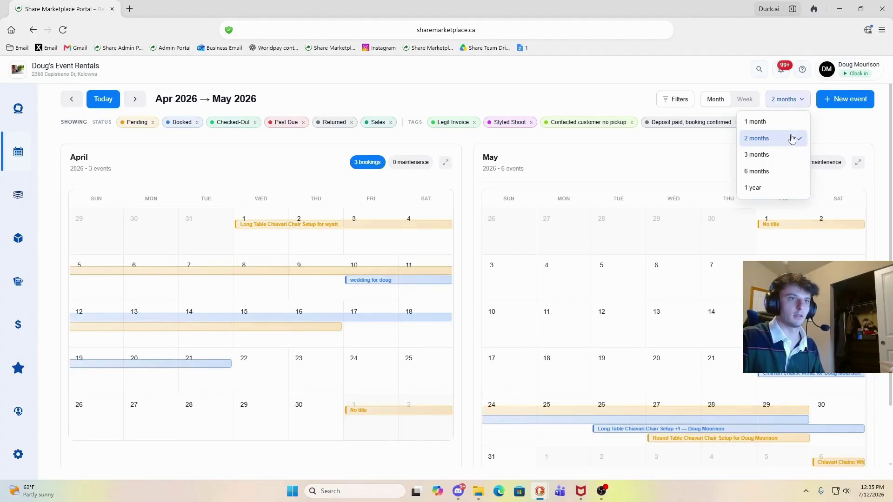
click(777, 157)
click(788, 100)
click(765, 172)
click(789, 99)
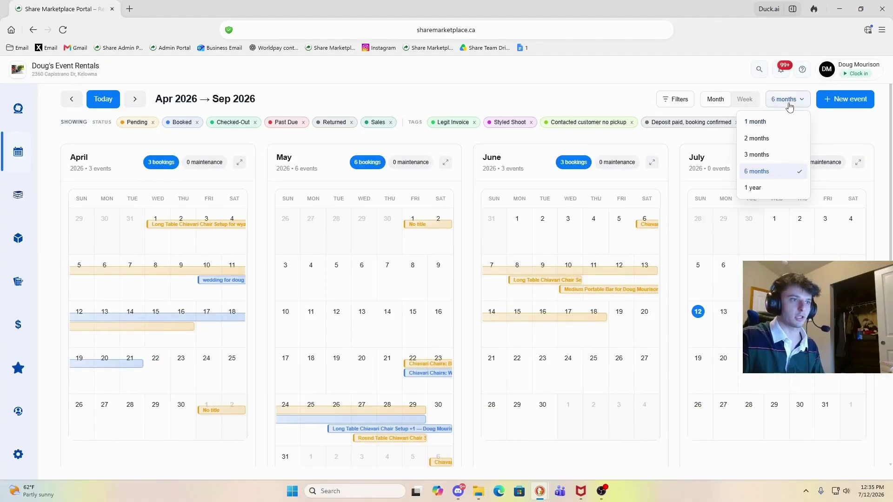
click(767, 187)
scroll(513, 178, down, 10)
scroll(514, 180, up, 10)
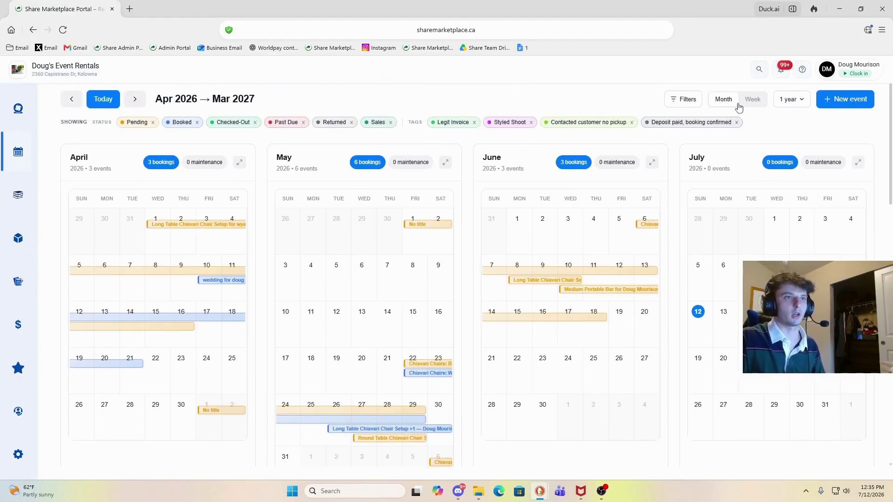
Switch the calendar to the weekly inventory view for Apr 6 – Apr 12, 2026 and look through the listings' bookings
click(754, 100)
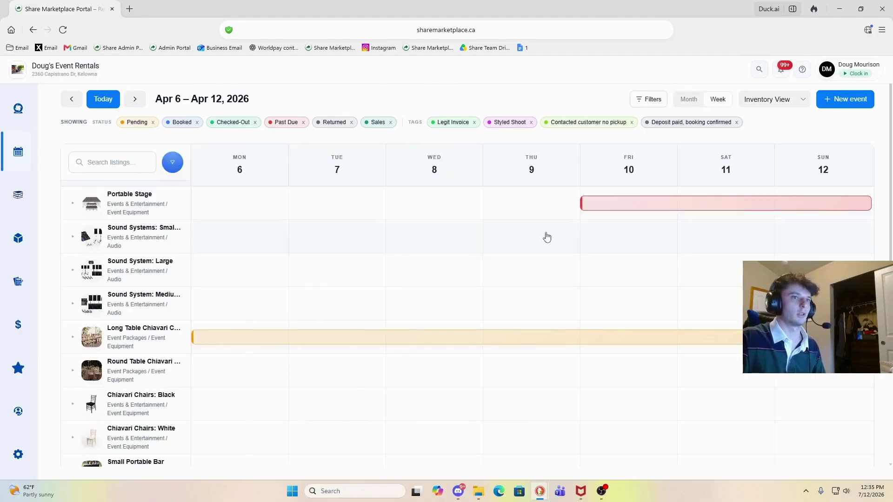
scroll(535, 228, down, 5)
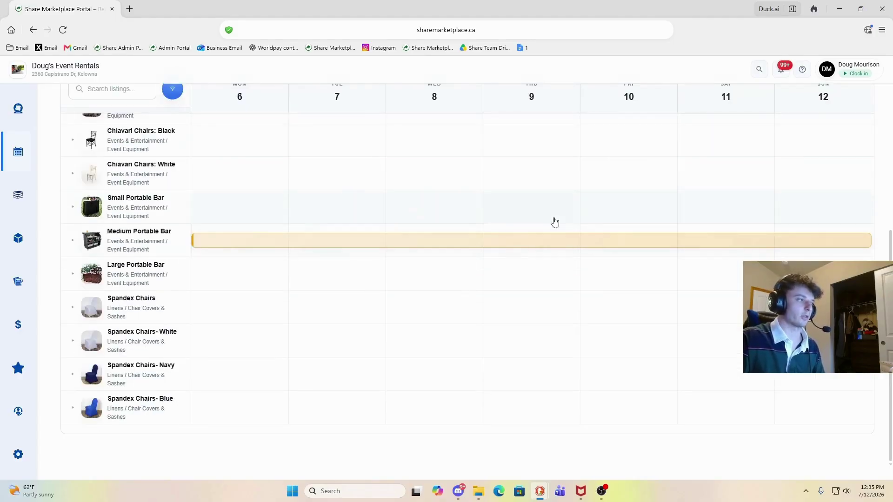
scroll(551, 220, up, 5)
scroll(522, 257, down, 5)
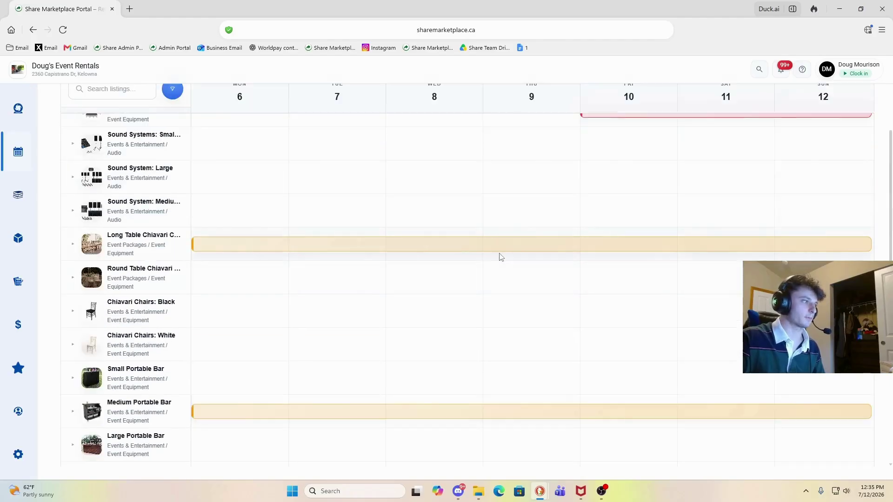
scroll(505, 252, up, 5)
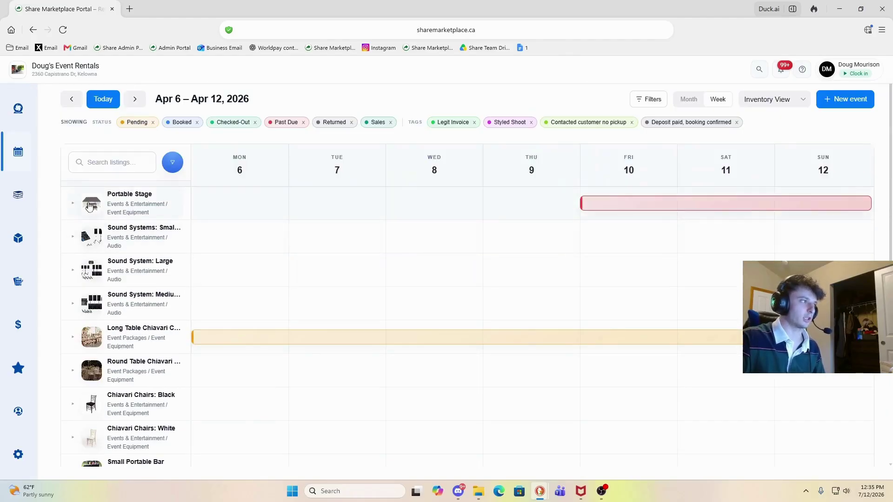
Inspect individual listings in the weekly inventory view, including Portable Stage and the Long Table Chiavari setup, and look through the rest
click(73, 204)
click(75, 205)
scroll(75, 191, down, 2)
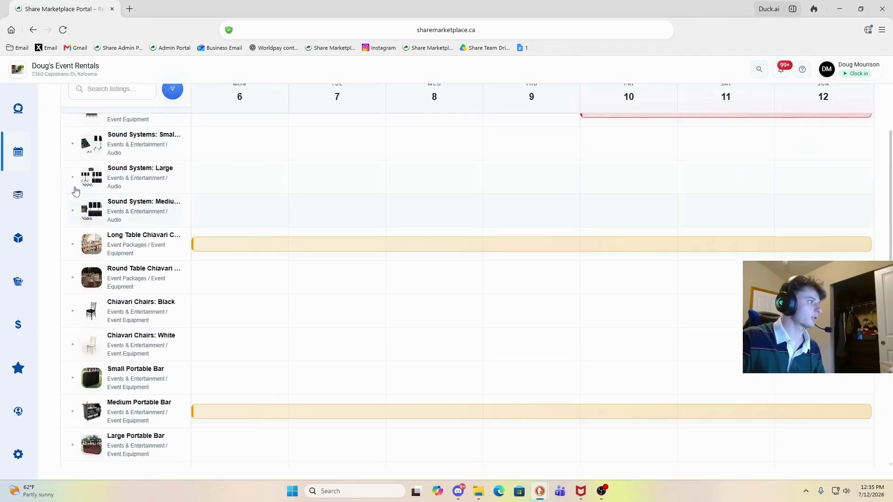
click(73, 243)
scroll(86, 234, down, 3)
scroll(85, 232, up, 4)
click(77, 300)
scroll(127, 271, down, 5)
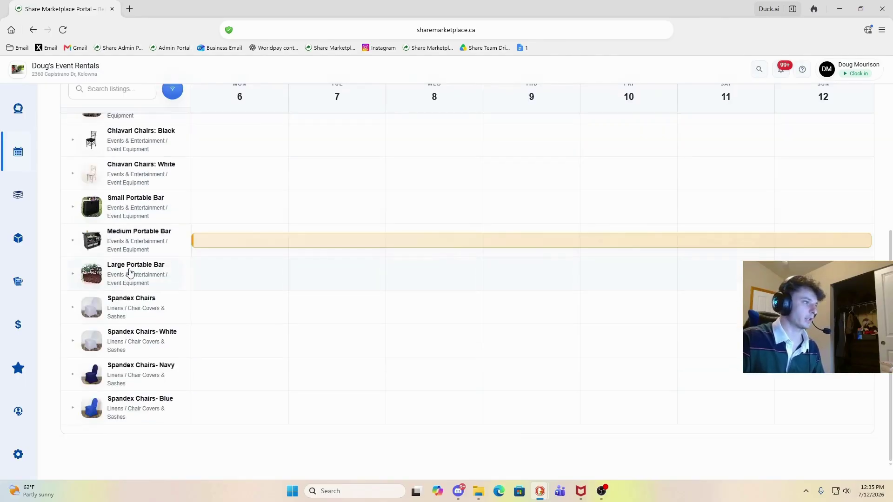
scroll(208, 264, up, 6)
Switch the weekly calendar to Bookings View, view the summary of the wedding booking and close it
click(756, 103)
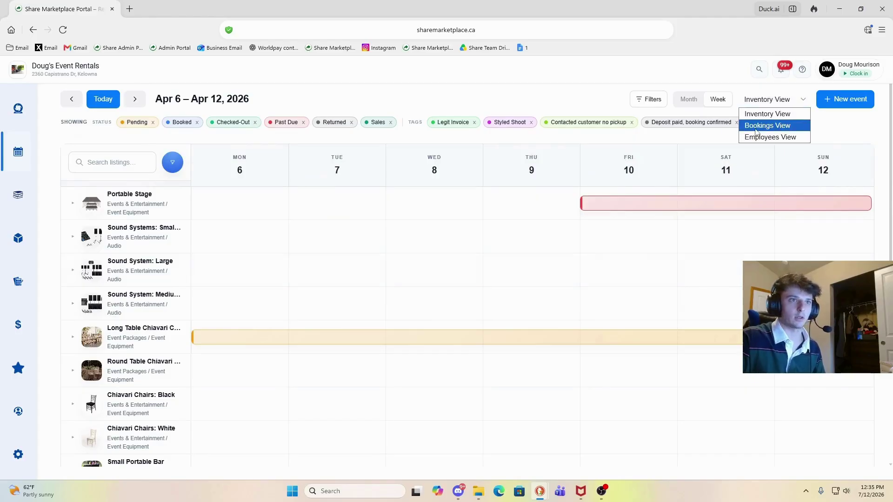
click(763, 124)
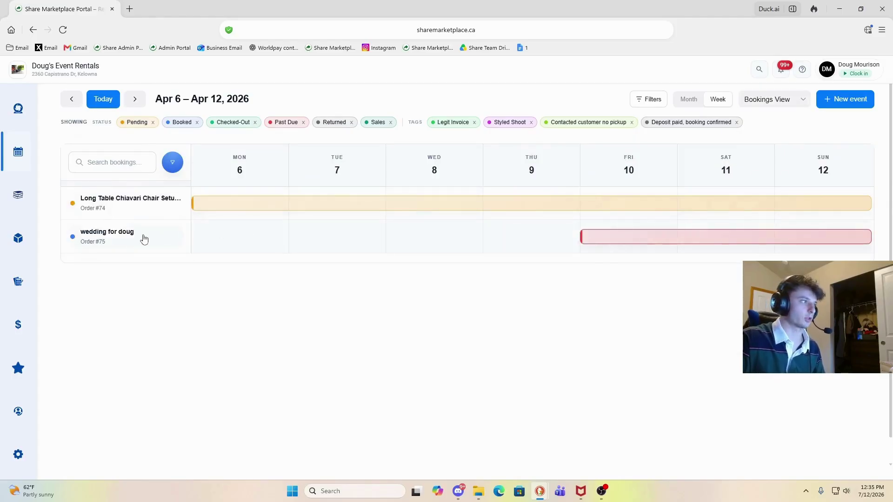
drag(143, 237, 75, 239)
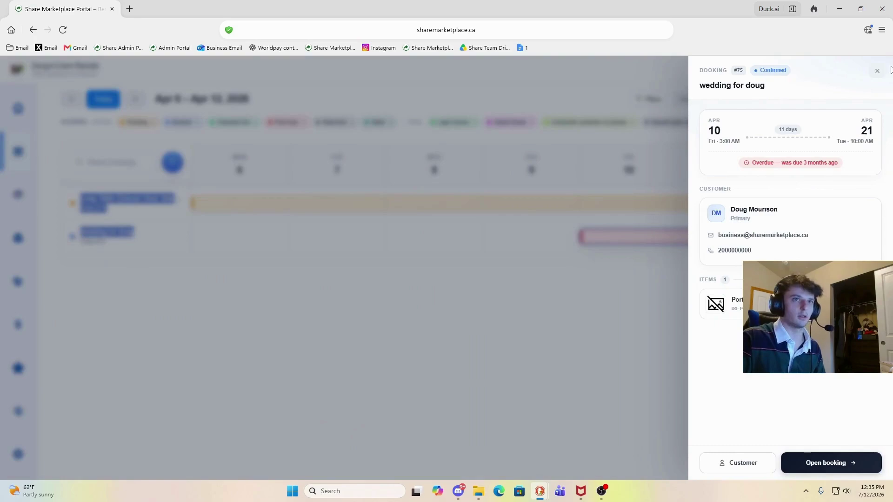
click(877, 71)
Browse the bookings week by week in both directions, stopping at Apr 13 – Apr 19, 2026
click(72, 98)
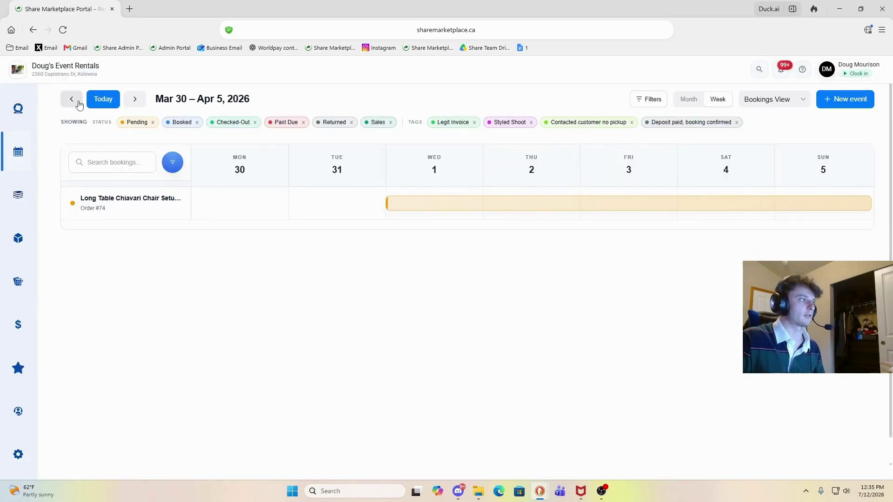
click(134, 102)
click(141, 99)
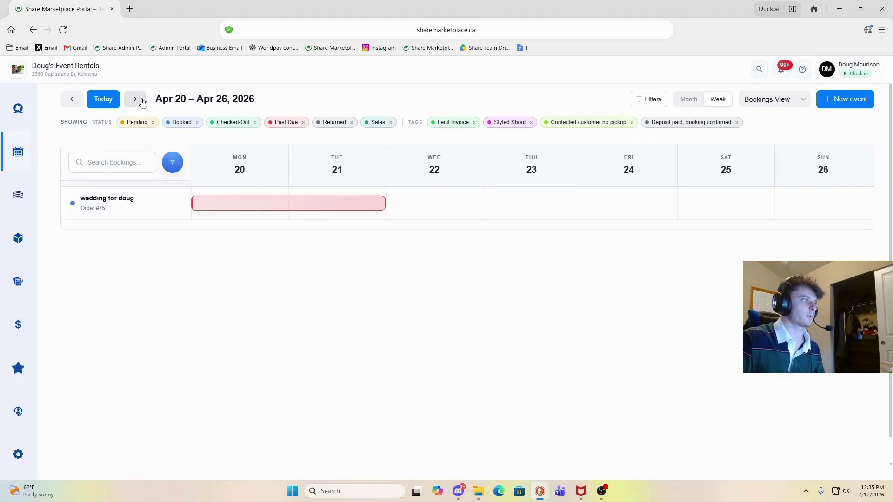
click(141, 100)
click(141, 99)
click(72, 99)
click(71, 99)
click(72, 99)
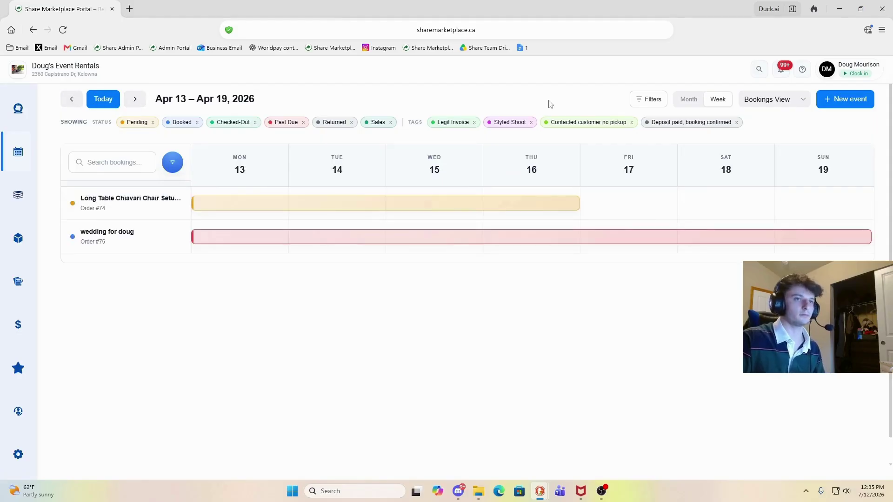
Switch the weekly calendar to Employees View and browse staff schedules in both directions, stopping at Apr 27 – May 3, 2026
click(765, 102)
click(771, 138)
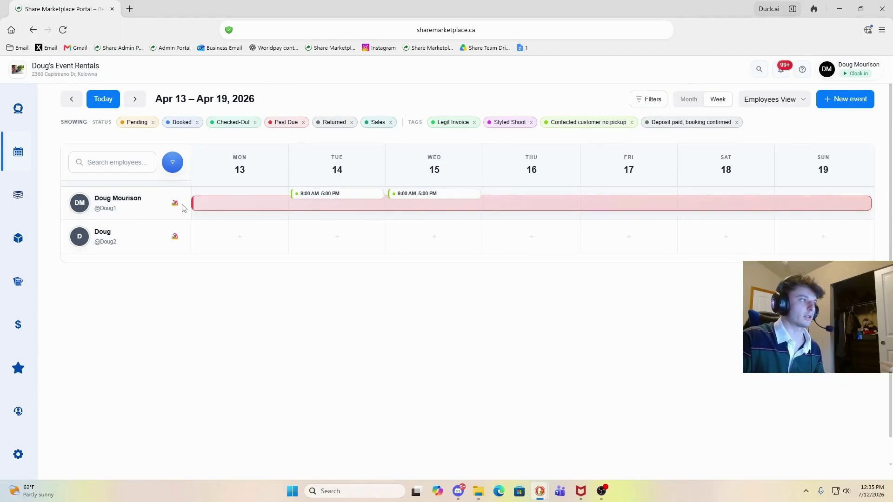
click(70, 100)
click(70, 101)
click(70, 101)
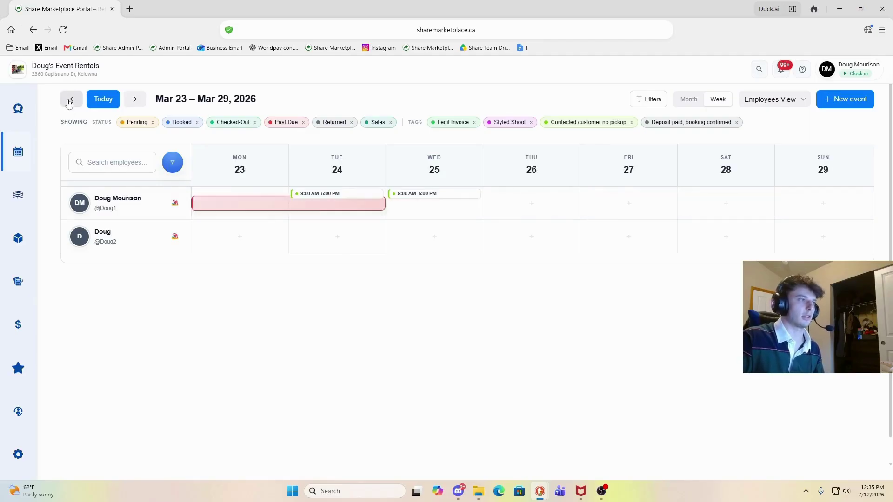
click(70, 100)
click(70, 100)
click(143, 103)
click(144, 104)
click(144, 103)
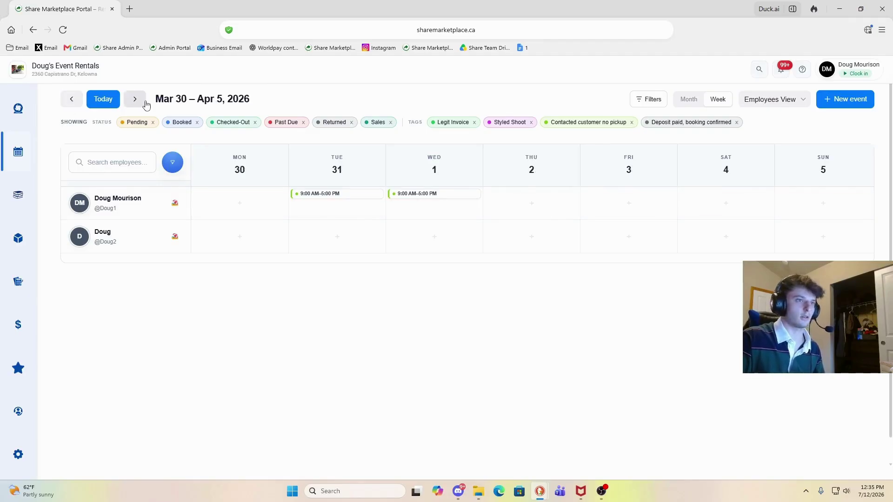
click(143, 103)
click(135, 99)
click(135, 100)
click(143, 103)
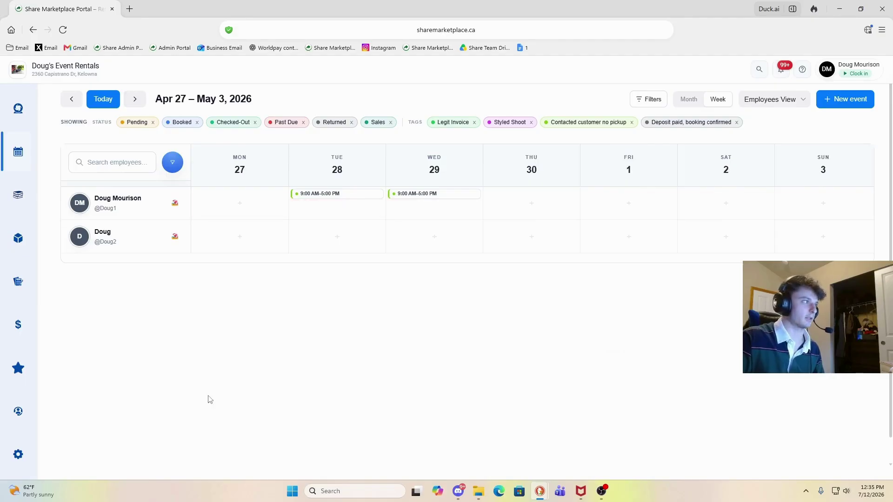
Open the Bookings Center, view its booking management and customers pages, and return to the center
click(26, 205)
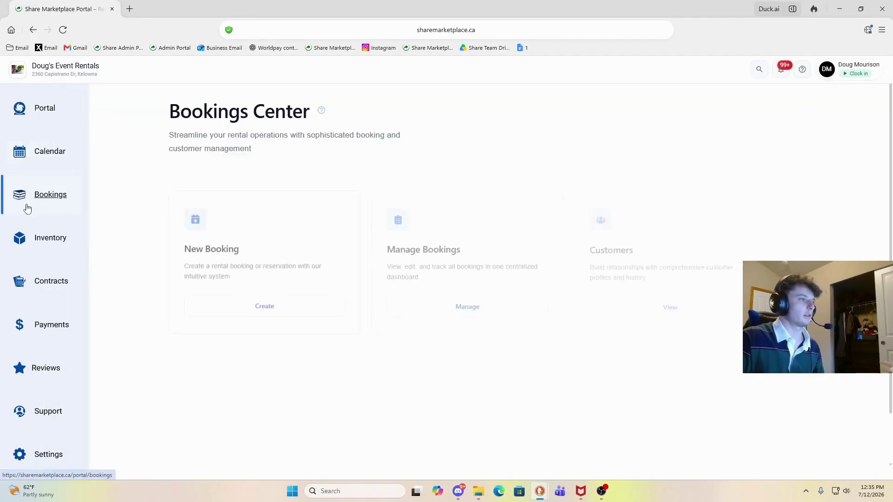
click(502, 307)
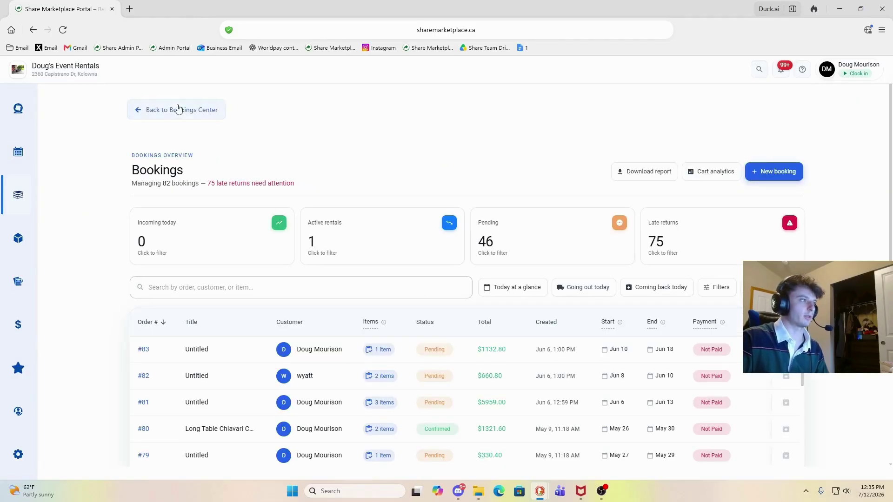
click(180, 110)
click(633, 312)
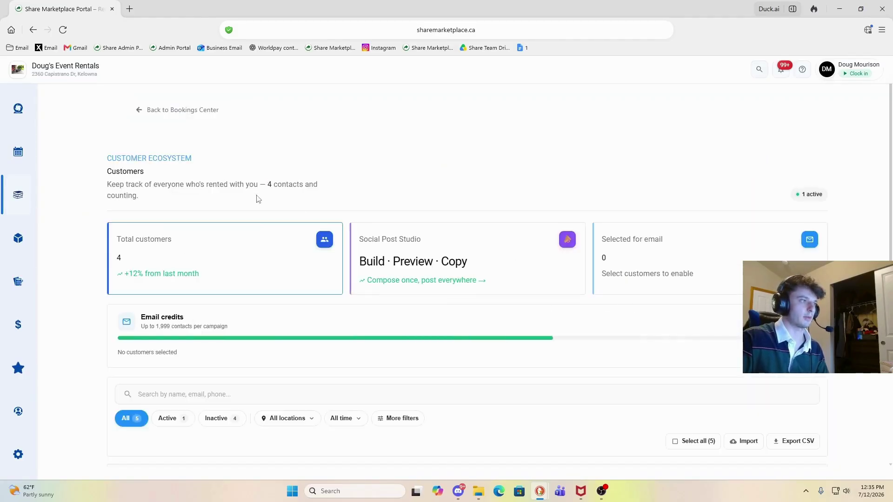
click(179, 111)
Start a new booking with pickup on July 14, 2026 at 10:00 AM and return on July 16, 2026 at 10:00 AM
click(238, 317)
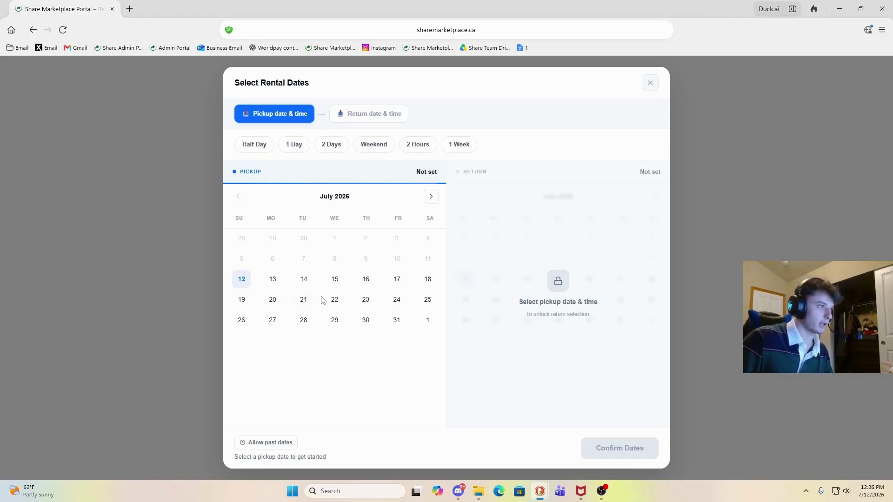
click(302, 281)
click(360, 357)
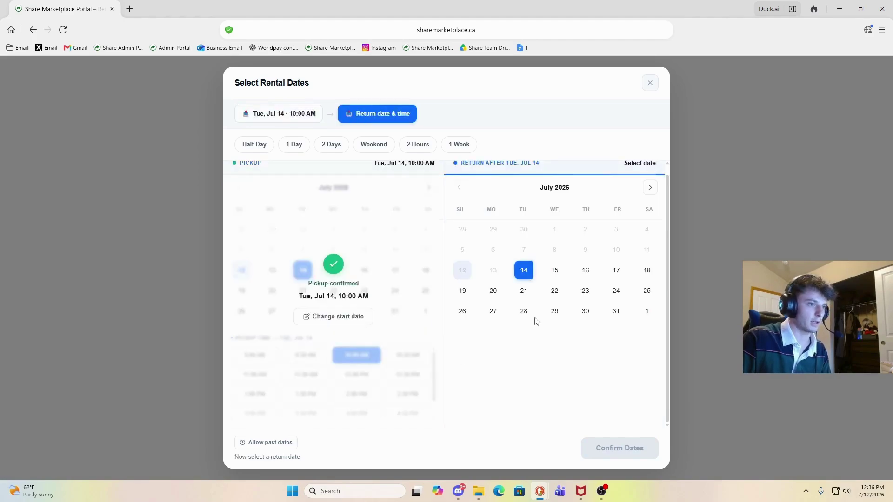
click(586, 271)
click(578, 359)
click(619, 448)
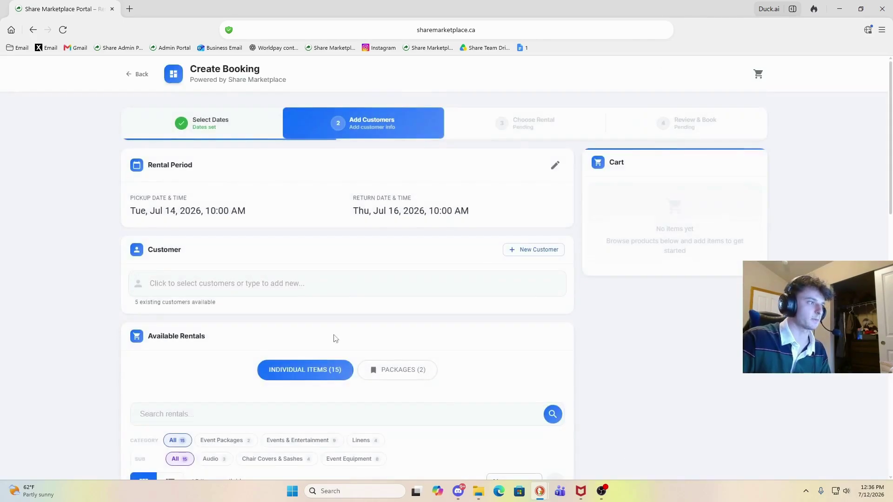
Add one Chiavari Chairs: Black to the booking's cart and assign the first existing customer
scroll(246, 313, down, 8)
click(242, 273)
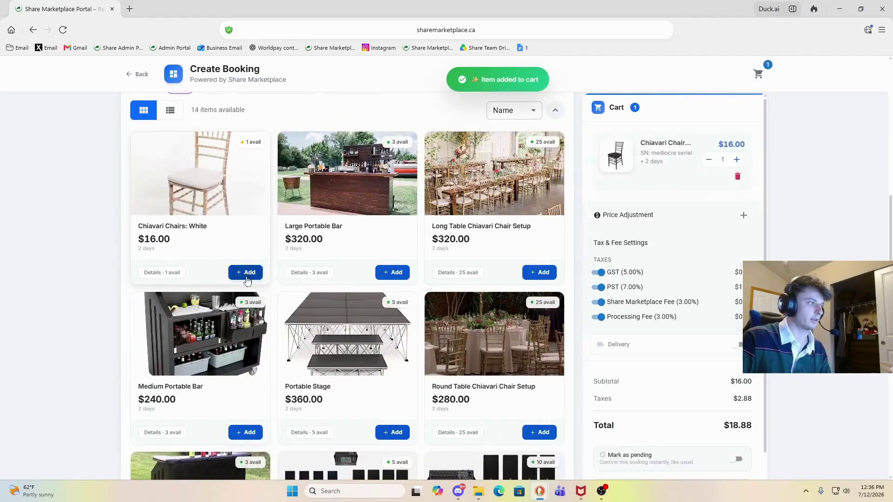
scroll(255, 289, up, 1)
scroll(264, 289, up, 7)
click(192, 289)
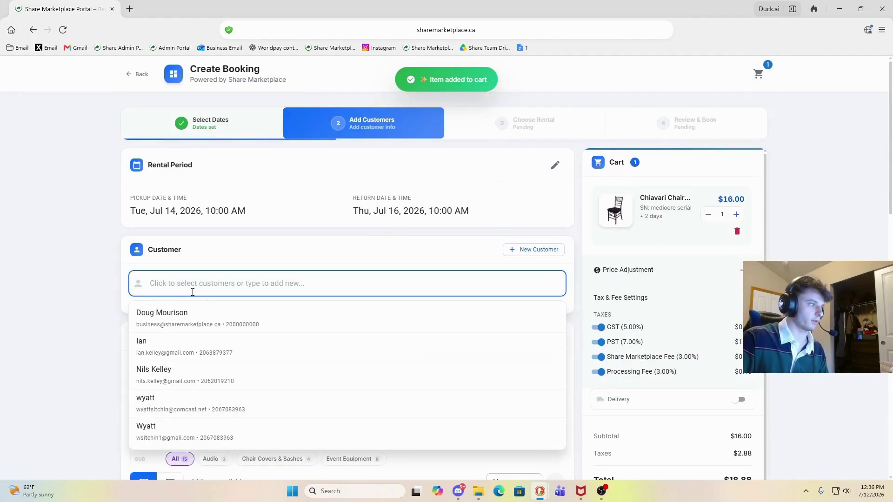
click(181, 321)
Submit the booking from the cart and open its details page
scroll(309, 335, down, 3)
scroll(828, 401, down, 10)
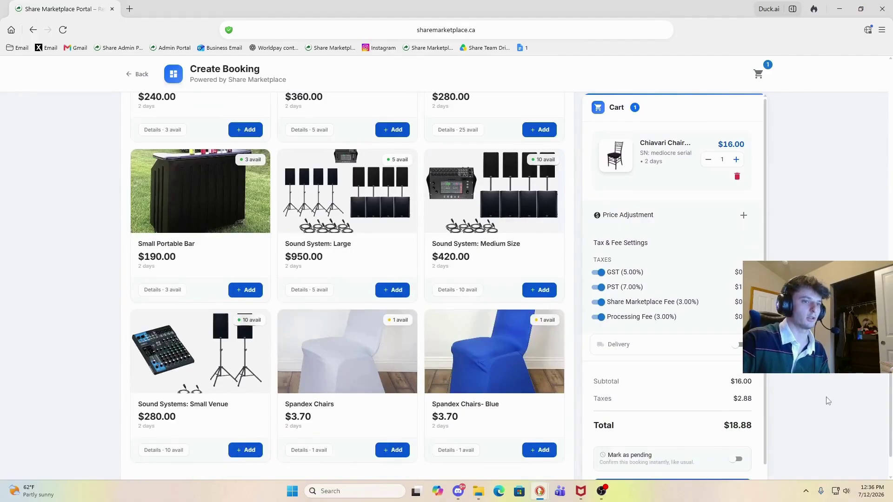
scroll(828, 401, down, 1)
click(698, 465)
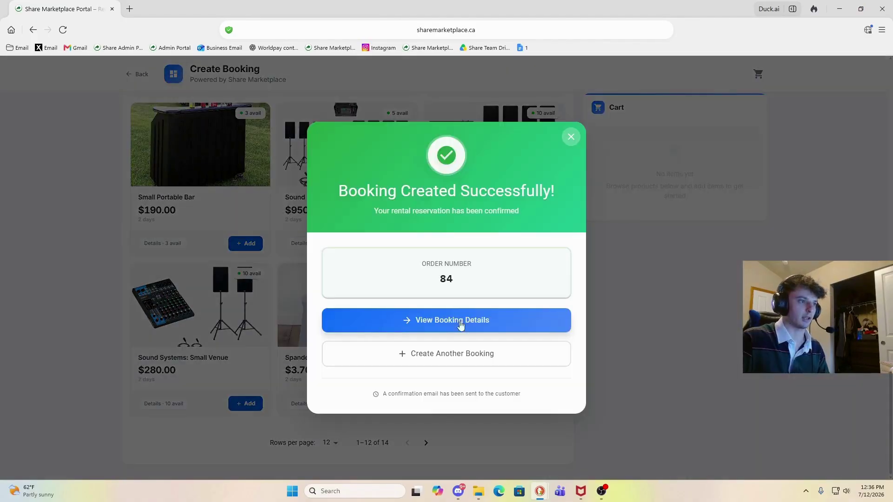
click(460, 325)
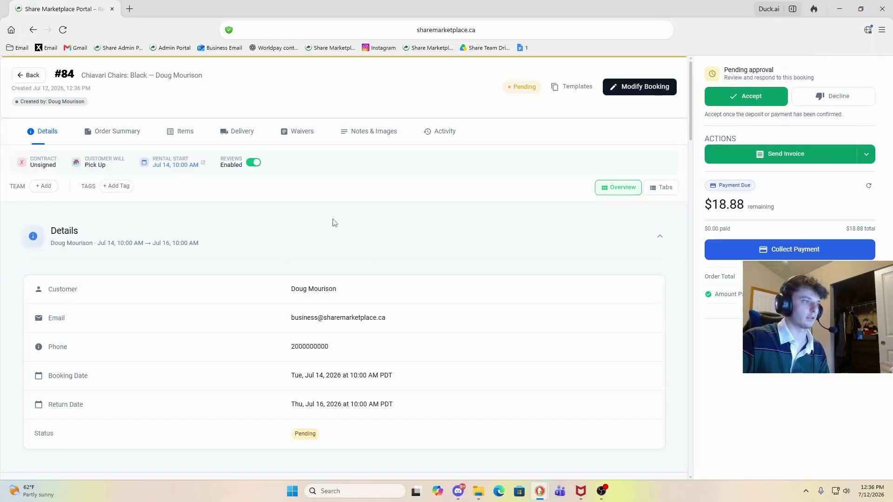
Look through the new booking's details page and return to the bookings overview
scroll(334, 224, down, 9)
scroll(307, 233, up, 9)
scroll(293, 251, down, 9)
scroll(279, 244, up, 9)
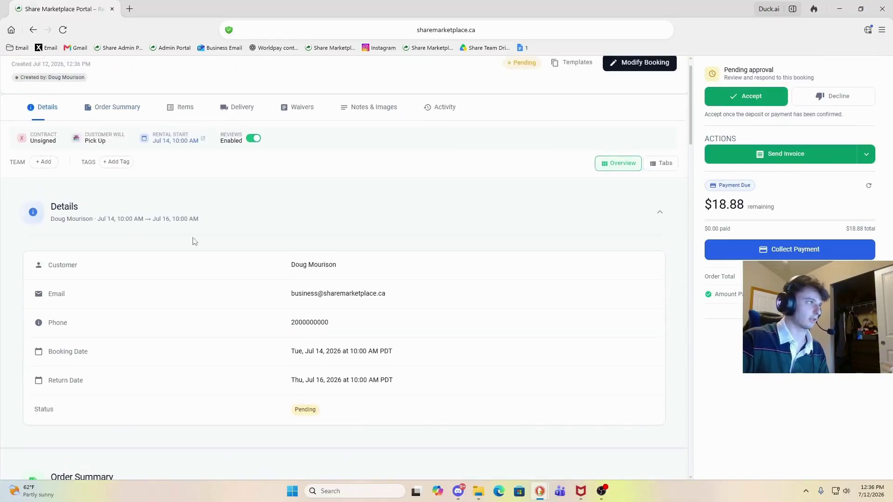
scroll(195, 241, up, 1)
click(34, 77)
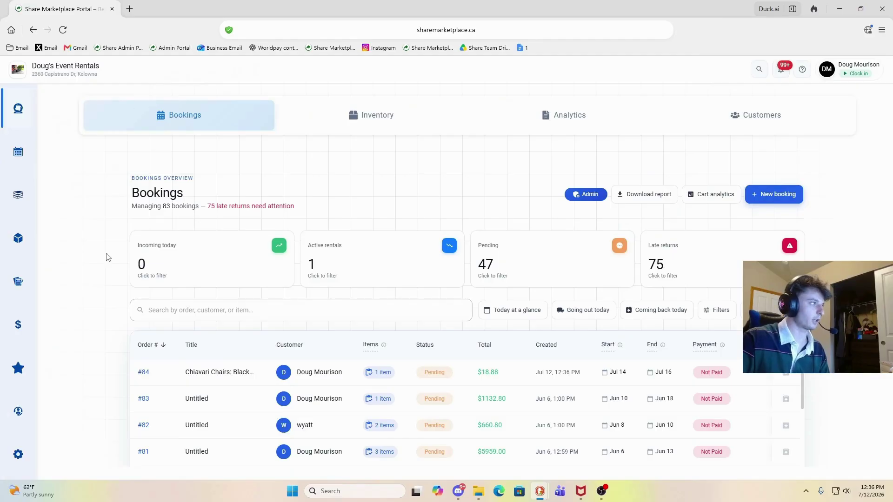
Open the inventory section's maintenance records and look over the active and scheduled tasks
click(28, 245)
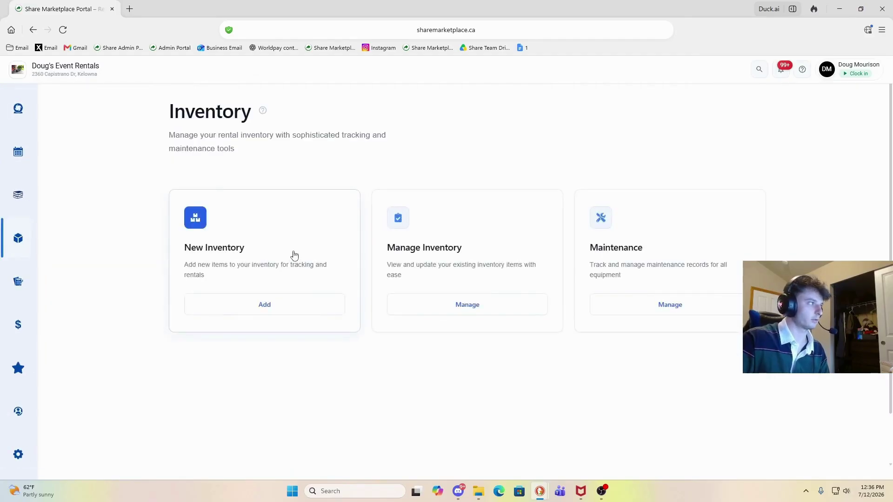
click(702, 309)
scroll(476, 251, down, 2)
scroll(475, 250, down, 1)
scroll(504, 233, up, 3)
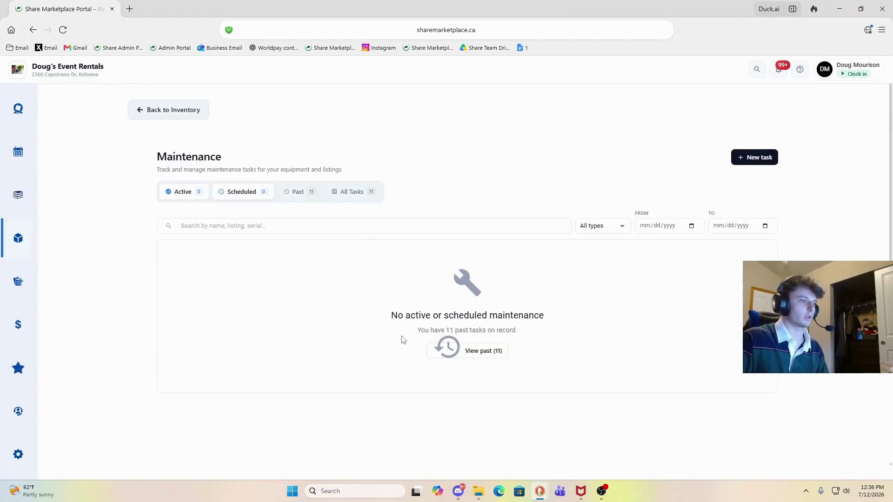
Show the past maintenance tasks and look through their records
click(459, 357)
scroll(431, 318, down, 4)
scroll(430, 315, up, 2)
scroll(426, 293, down, 1)
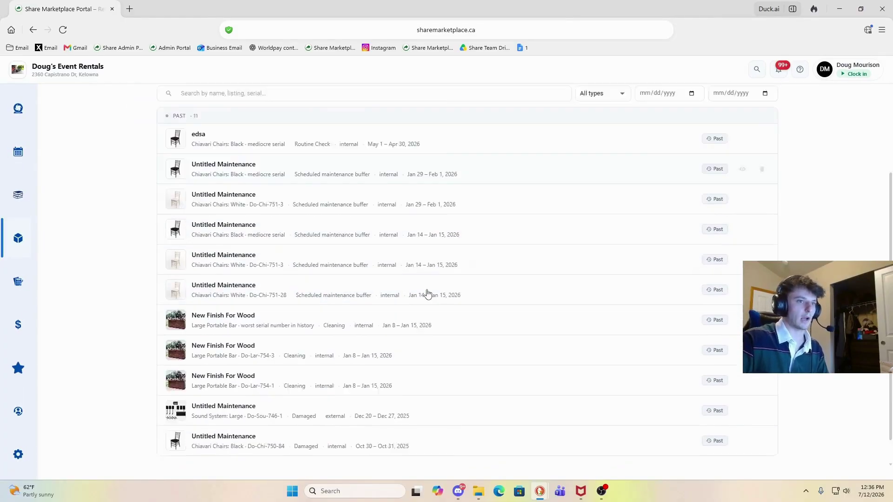
Open the manage inventory list, look through its listings and return to the inventory overview
scroll(427, 279, up, 3)
click(185, 118)
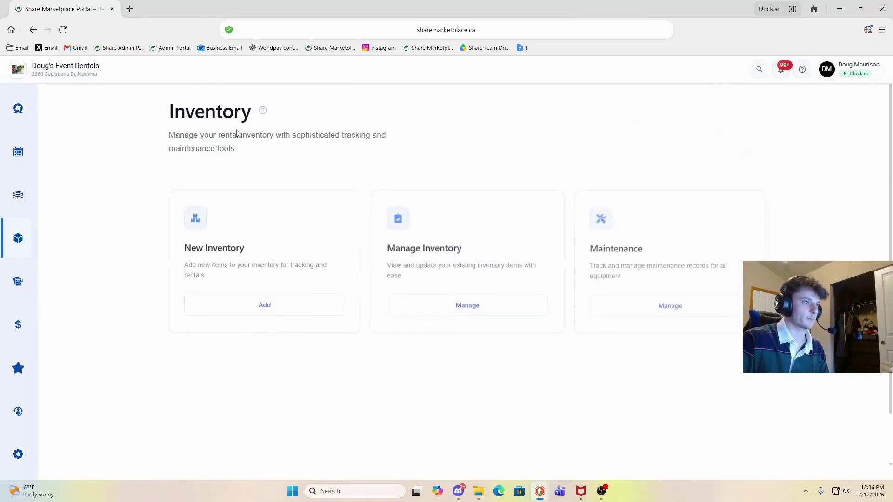
click(460, 306)
scroll(430, 288, down, 8)
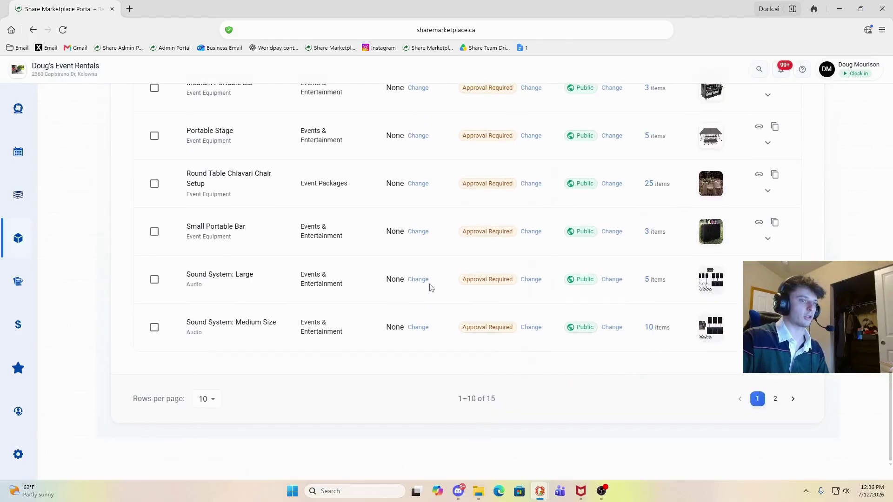
scroll(426, 287, up, 7)
scroll(421, 286, up, 3)
click(170, 110)
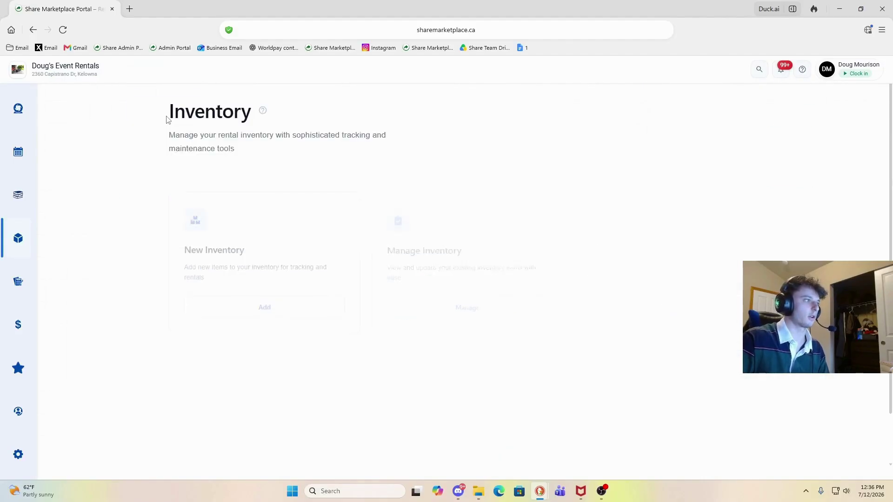
Open the new inventory page and show the editable category, subcategory, price and quantity cells in the first spreadsheet row
click(231, 307)
scroll(227, 310, down, 4)
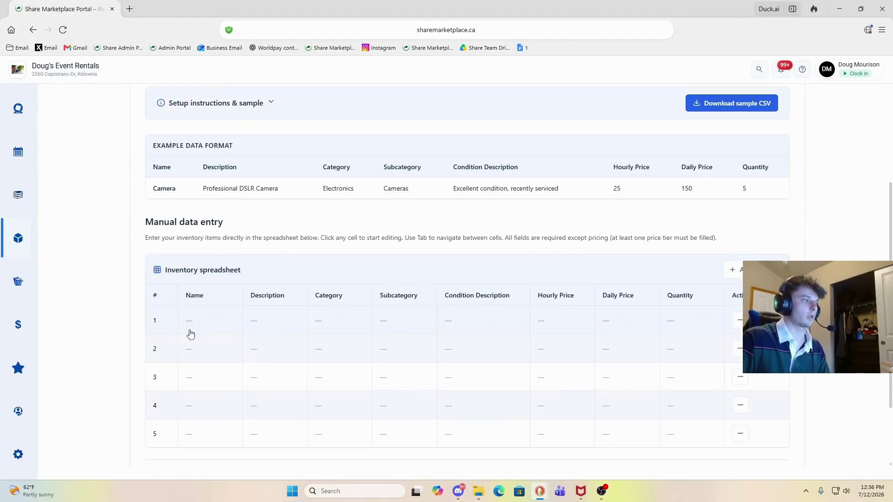
click(335, 322)
click(442, 327)
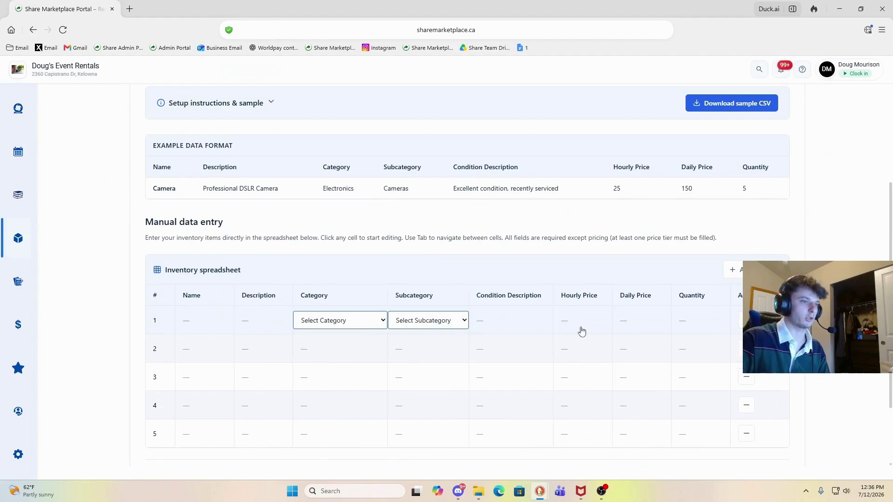
click(582, 329)
click(643, 327)
click(690, 325)
Show the CSV upload option for inventory and return to the manual entry spreadsheet to look it over
scroll(626, 340, up, 3)
click(205, 205)
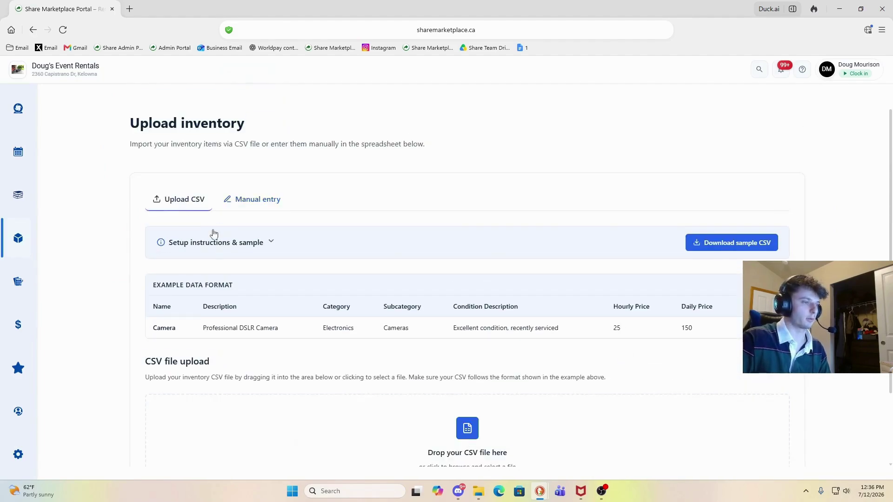
scroll(368, 265, down, 2)
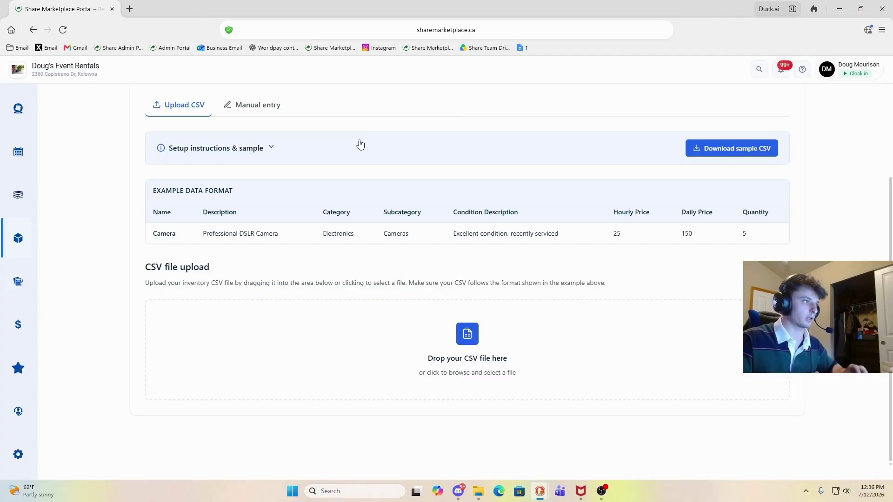
click(248, 115)
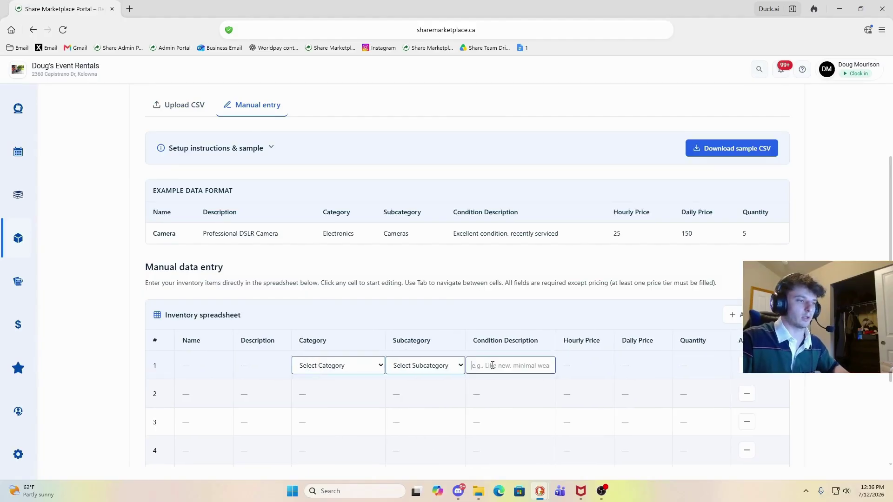
scroll(368, 334, down, 2)
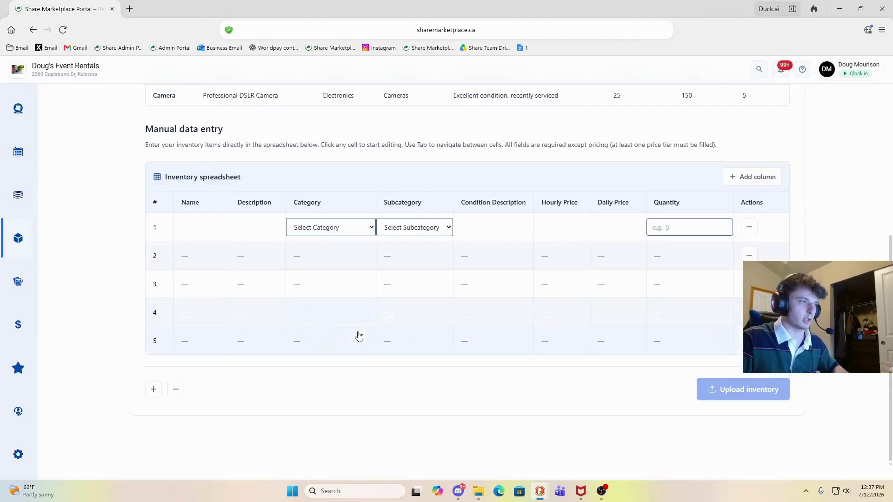
scroll(279, 302, up, 5)
Open the store policies under contracts and view the deposit, general terms, late fee, refund, reservation and cancellation policies
click(25, 281)
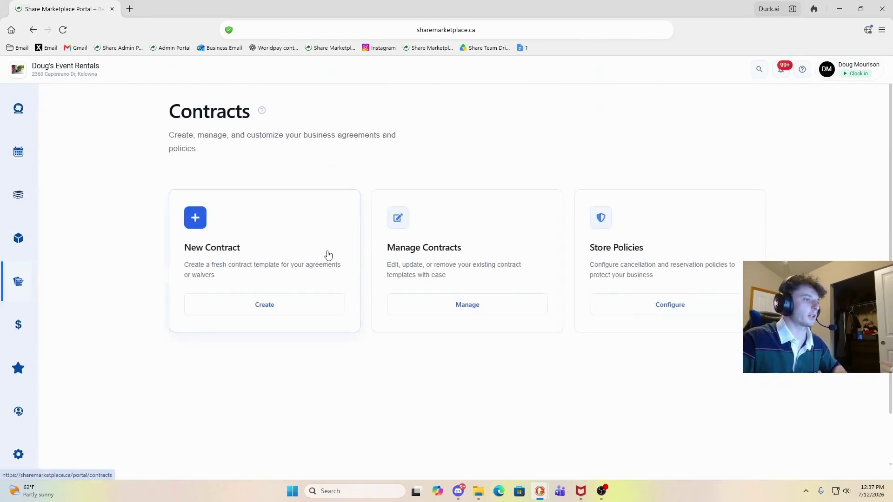
click(626, 312)
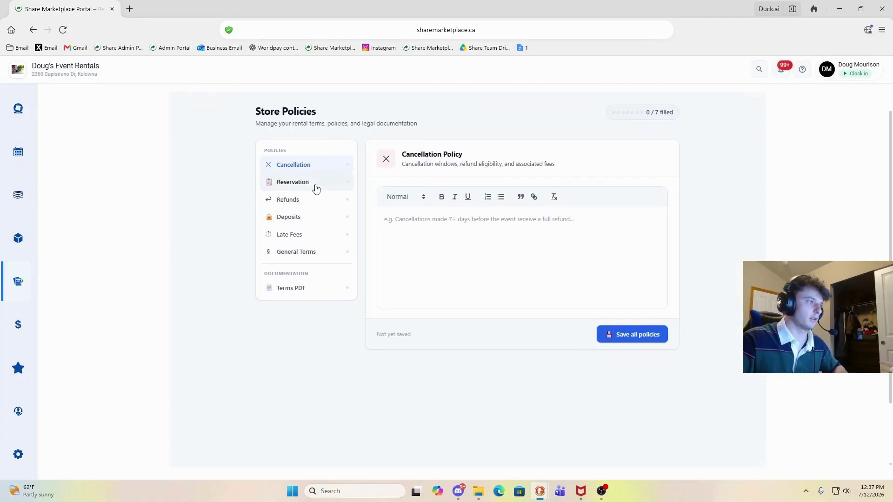
click(302, 217)
click(300, 251)
click(299, 235)
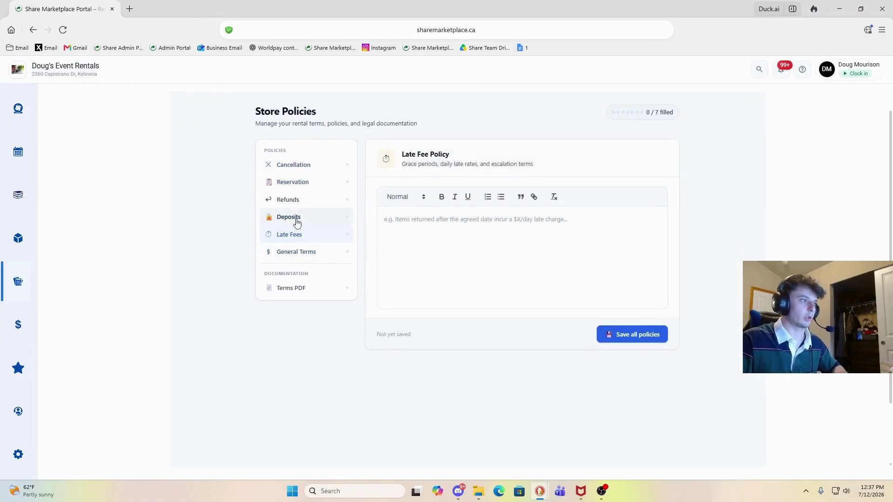
click(287, 199)
click(293, 182)
click(293, 165)
Revisit the store policy sections, including Terms PDF, and return to the contracts overview
click(296, 185)
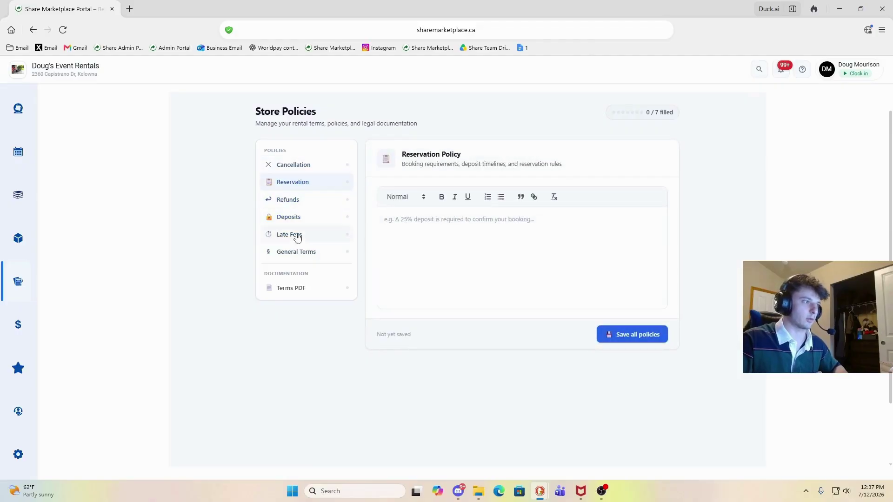
click(295, 234)
click(297, 288)
click(302, 252)
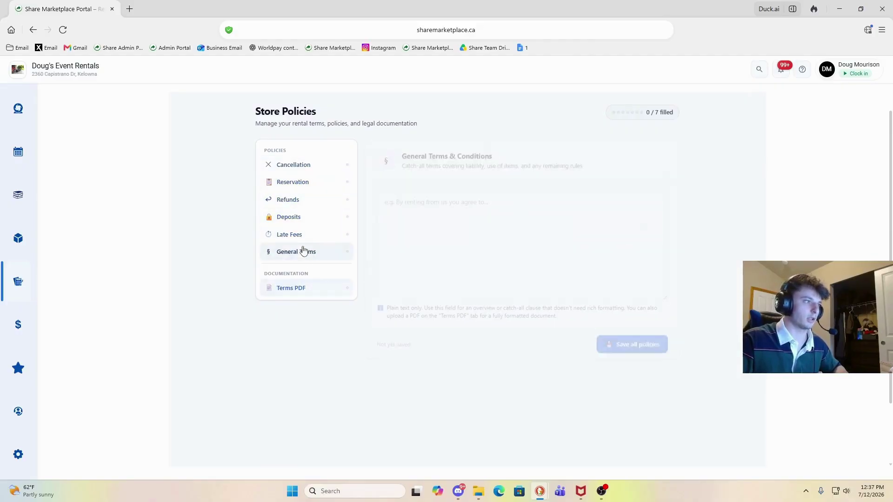
click(300, 234)
click(303, 217)
scroll(309, 213, up, 1)
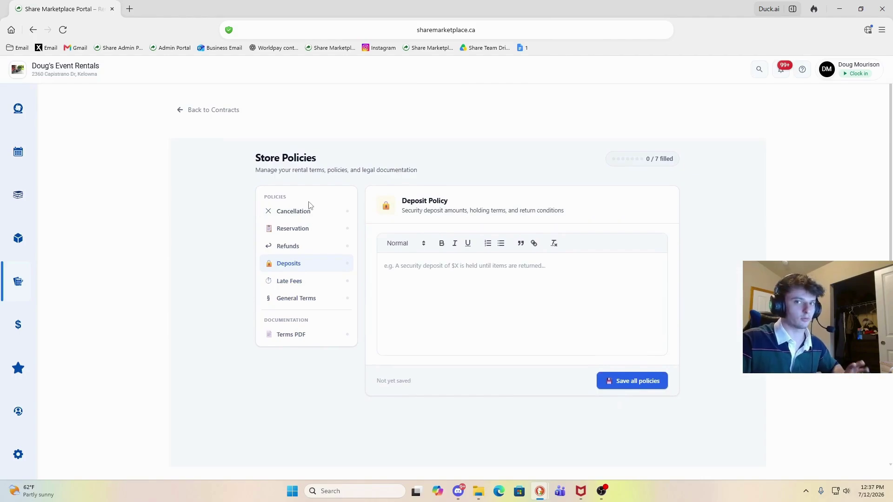
click(292, 216)
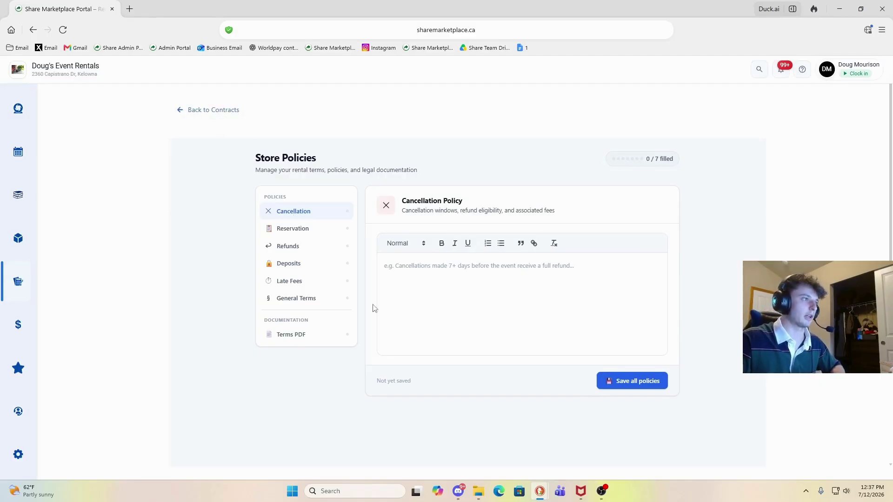
click(205, 110)
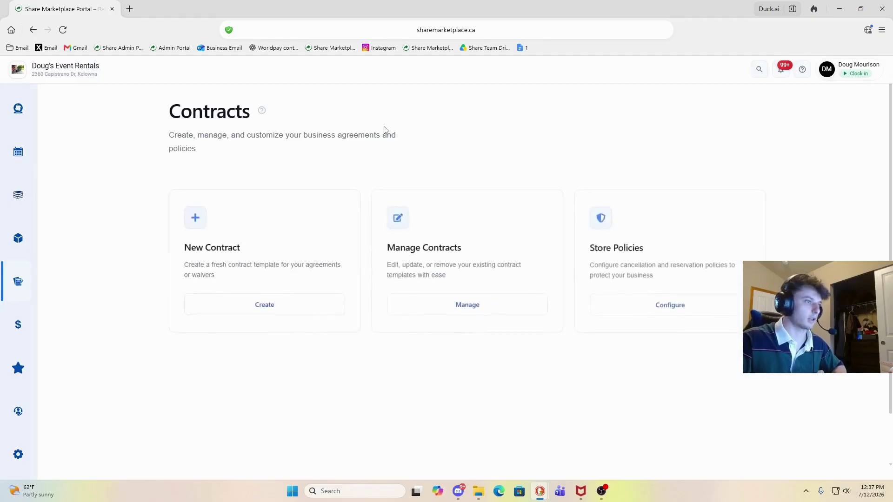
Start a completely new contract from scratch and check the optional template selection
click(308, 306)
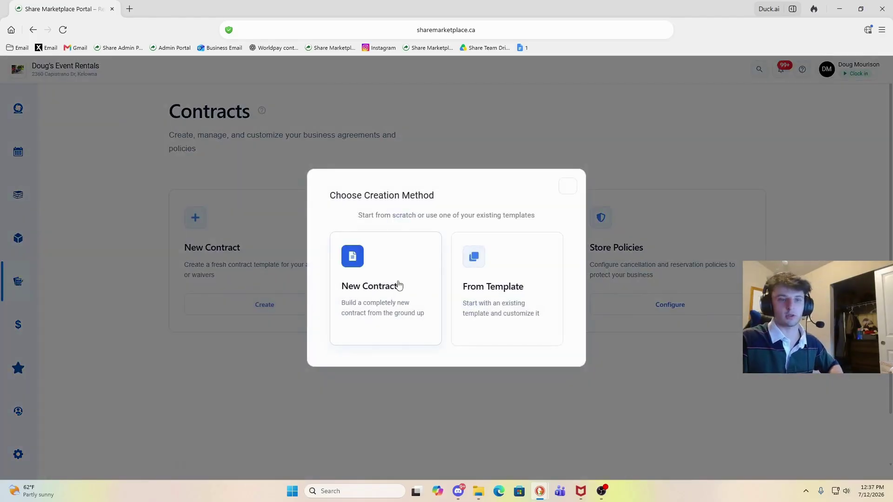
click(365, 286)
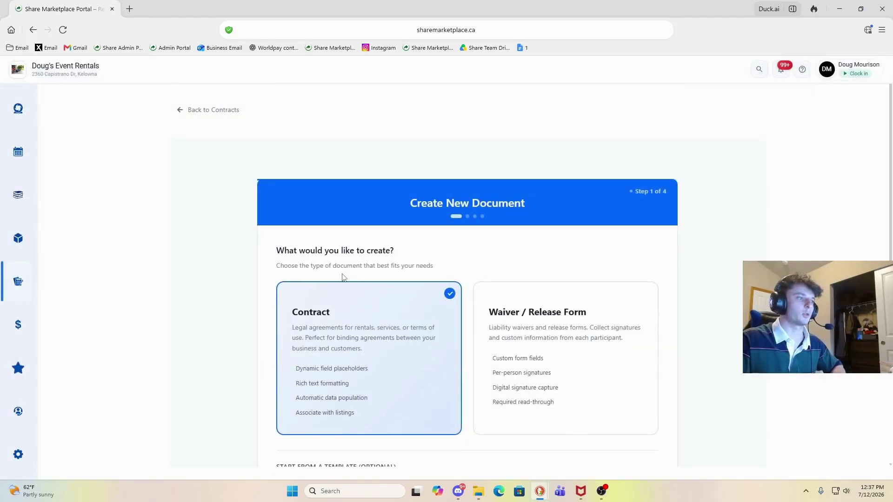
scroll(228, 386, down, 2)
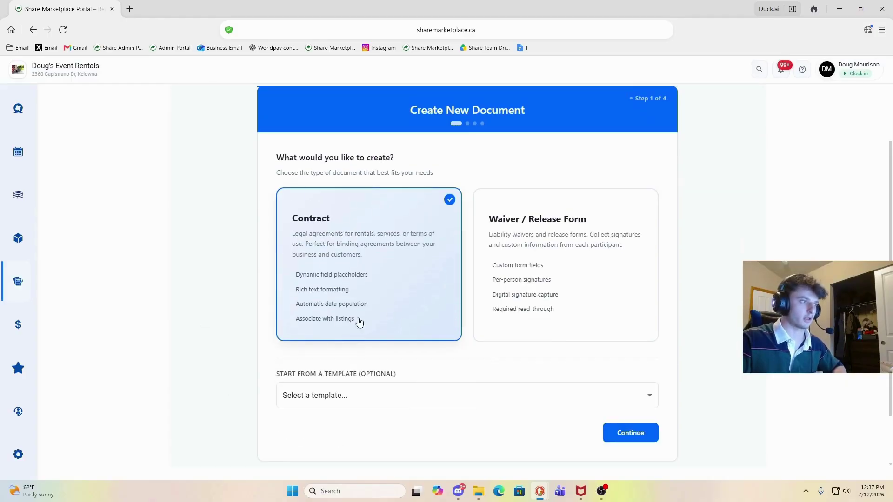
click(361, 396)
click(362, 257)
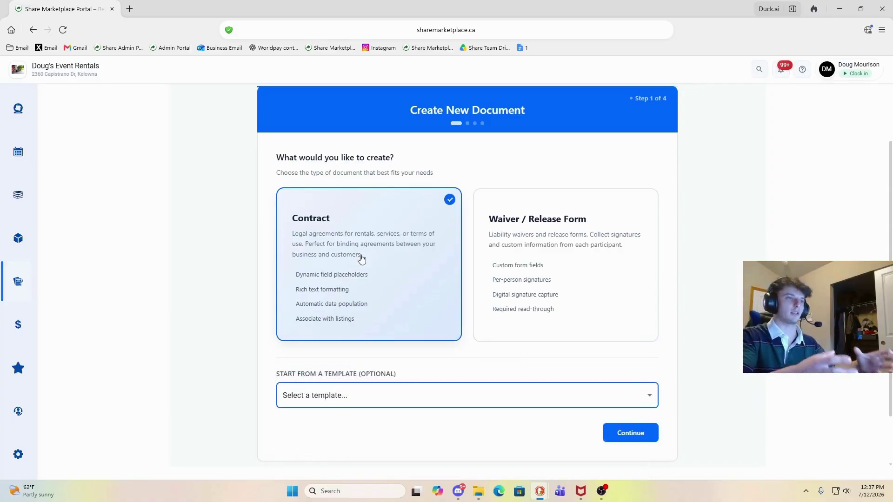
Compare the Waiver / Release Form and Contract document types and continue with Contract
click(547, 253)
click(403, 284)
click(498, 285)
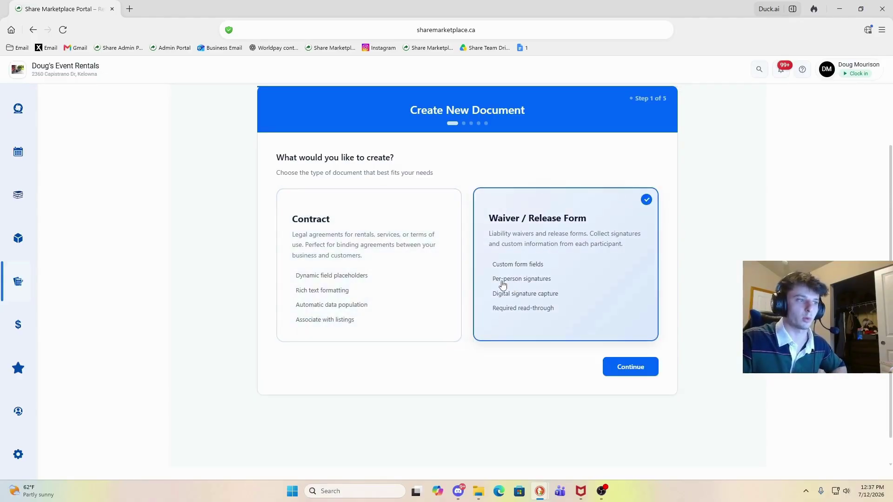
click(359, 289)
click(521, 281)
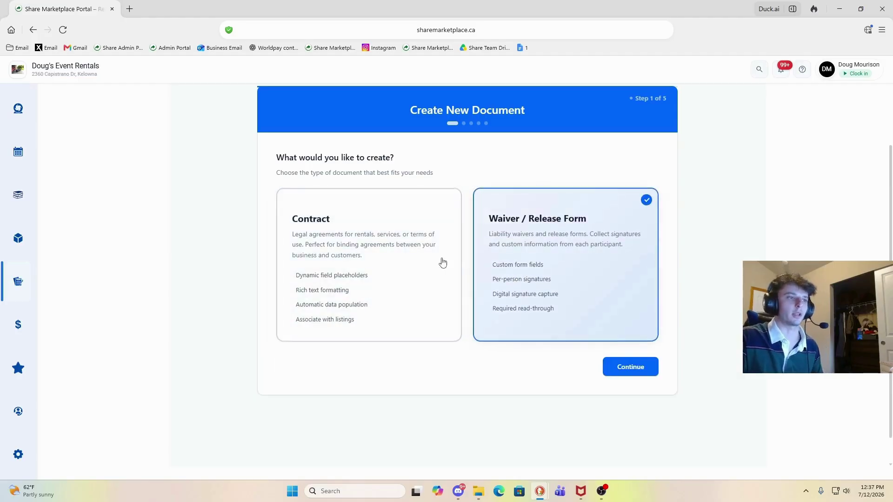
click(357, 272)
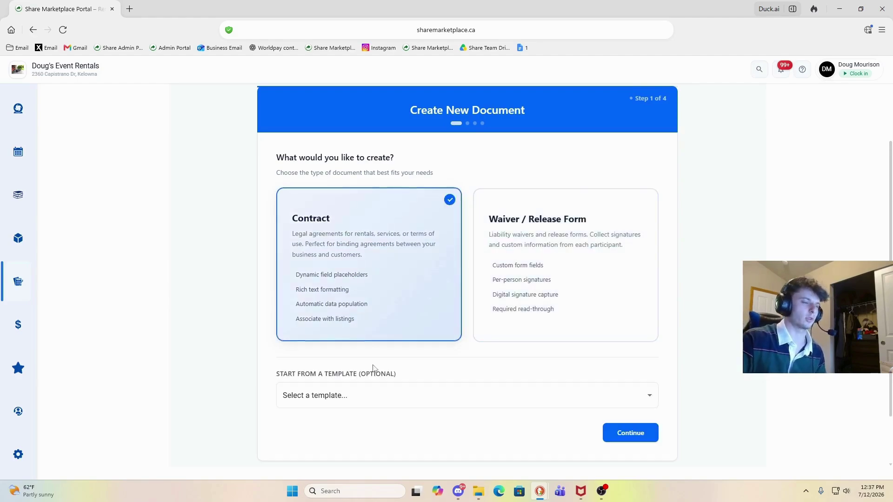
click(614, 435)
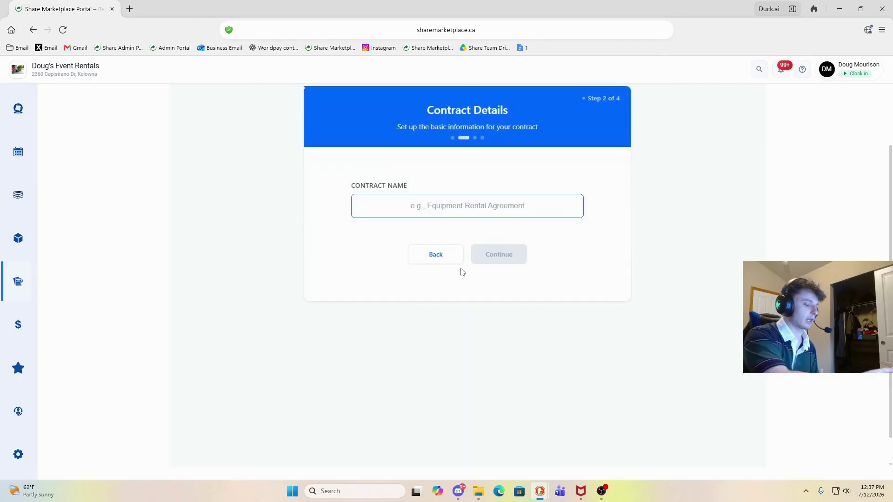
Name the contract 34567 and enter 4425gghjsrfgartfgadf as its body text
text(34567)
click(507, 256)
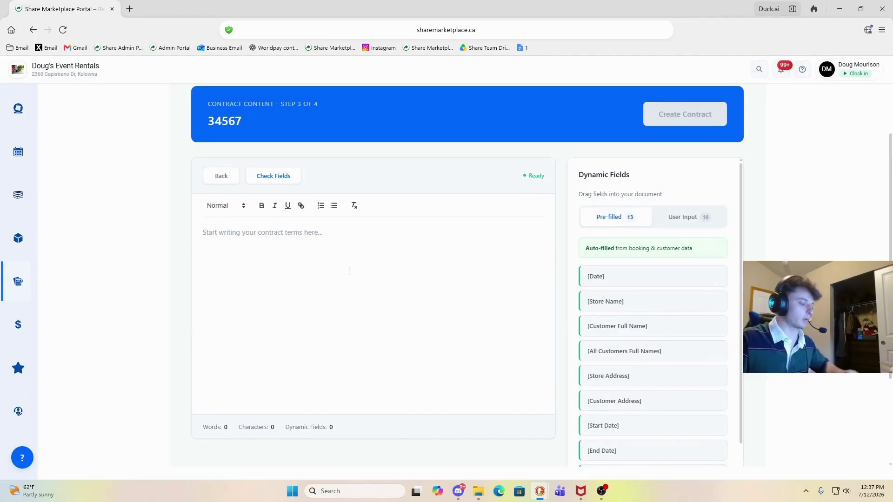
text(4425gghjsrfgartfgadf)
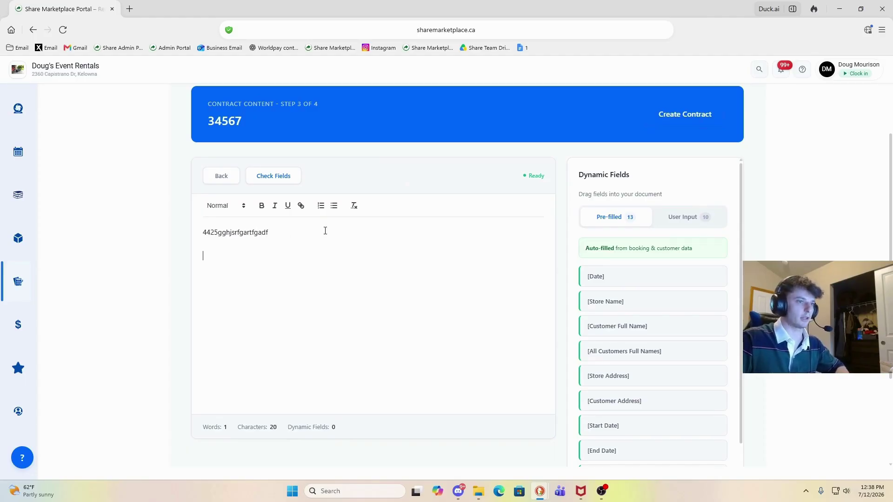
Insert the pre-filled fields [Date], [Store Name] and [Customer Full Name] below the contract's body text
scroll(612, 399, down, 2)
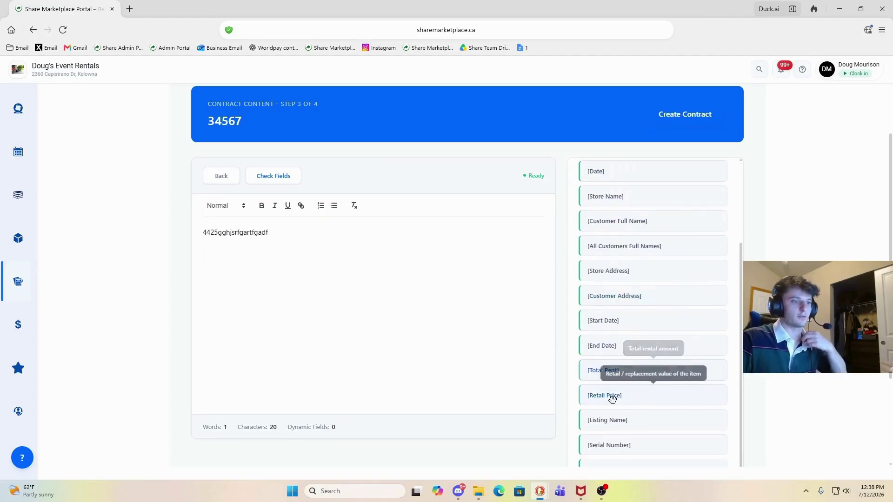
scroll(612, 398, up, 3)
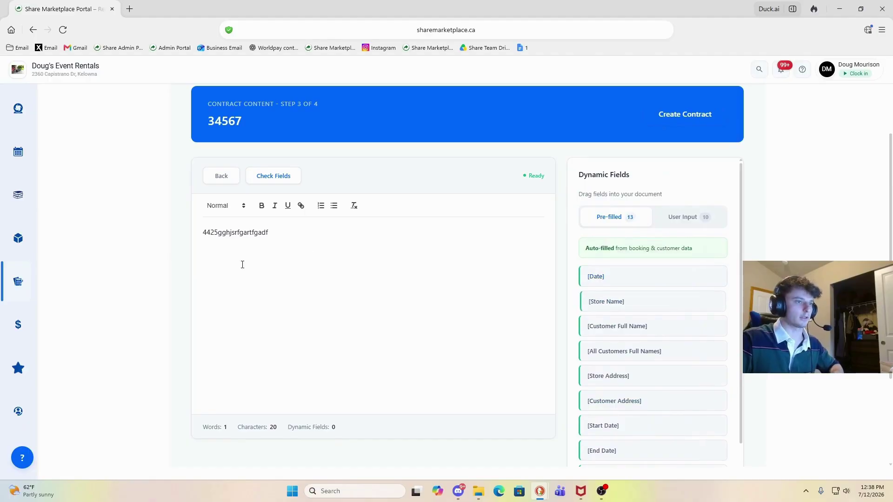
drag(651, 281, 298, 278)
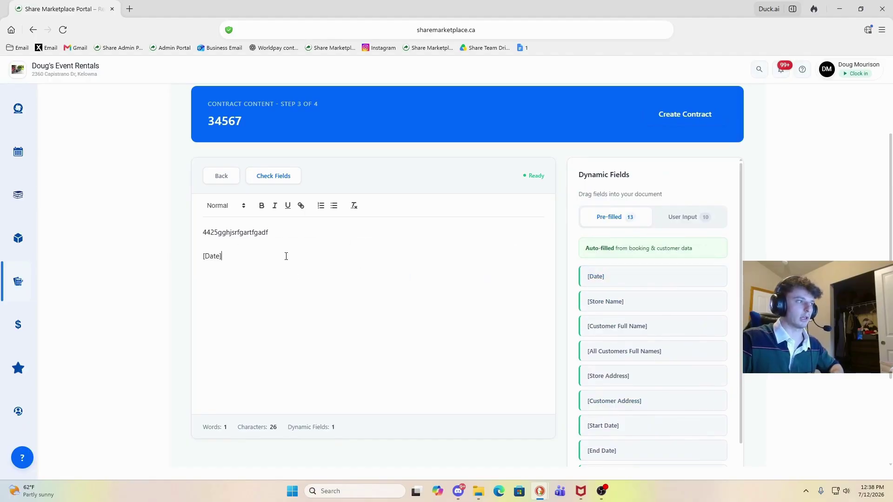
drag(600, 302, 335, 261)
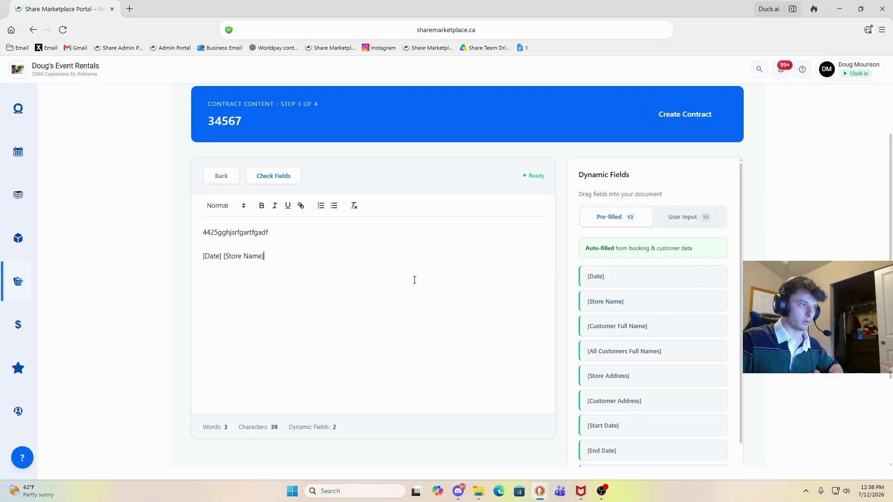
drag(612, 328, 373, 260)
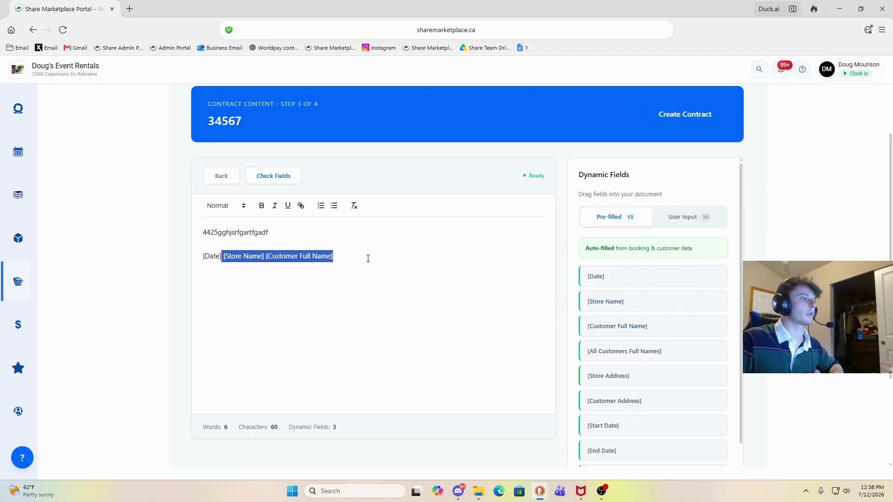
Highlight the inserted dynamic fields in the contract text to point them out
click(368, 256)
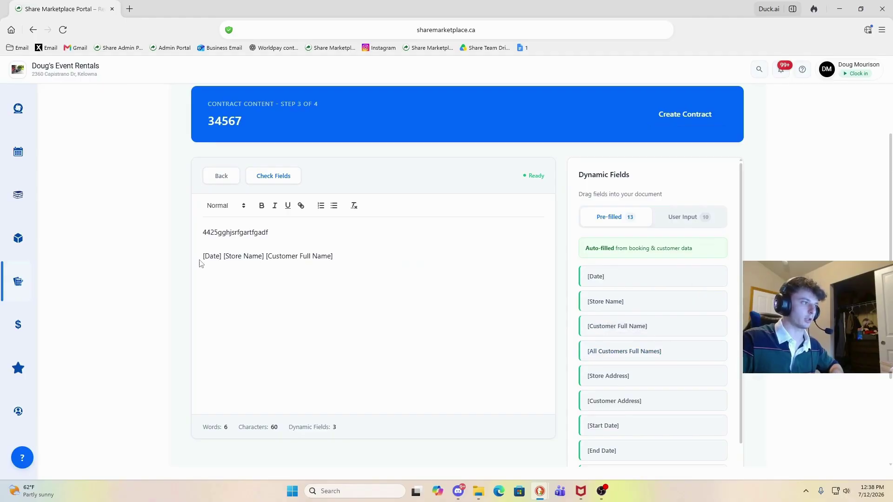
drag(342, 256, 187, 262)
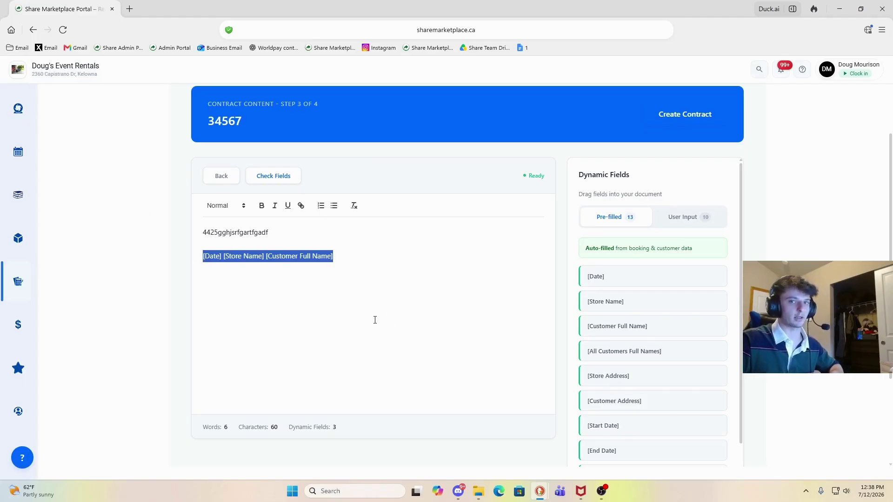
double_click(226, 258)
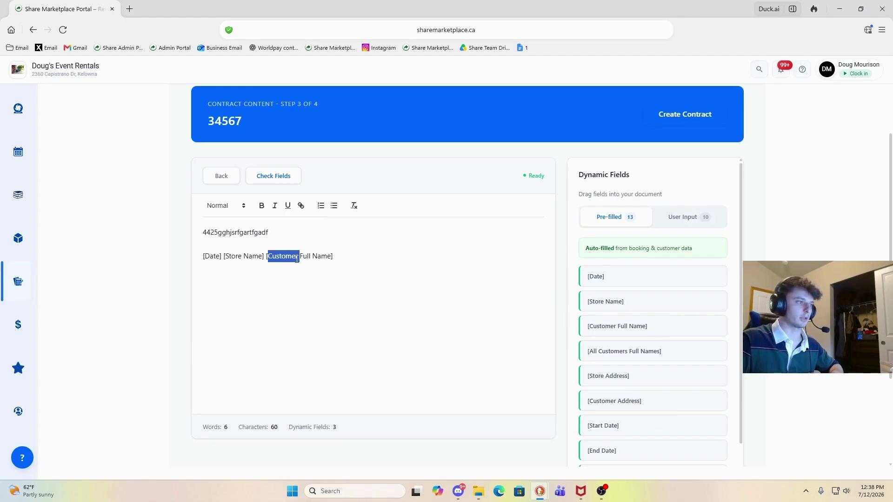
Insert the user-input fields [User Input - Date of Birth] and [User Input - Drivers License] below the contract's pre-filled fields
triple_click(311, 257)
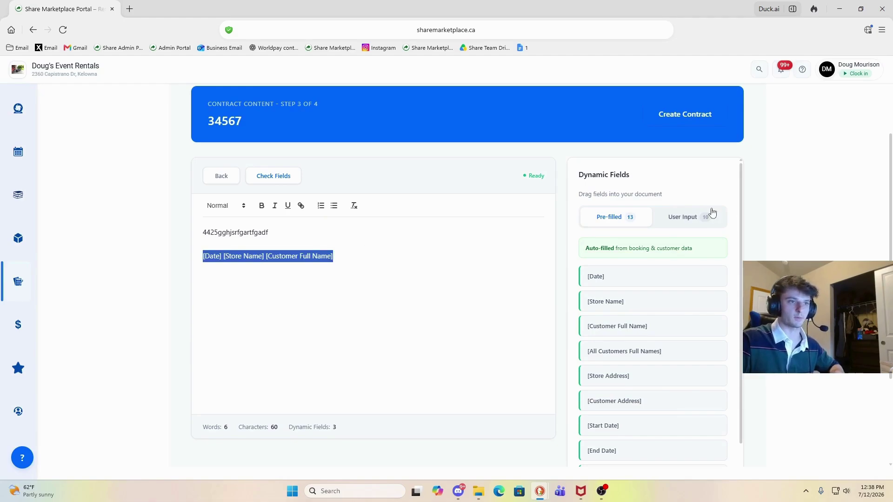
click(709, 214)
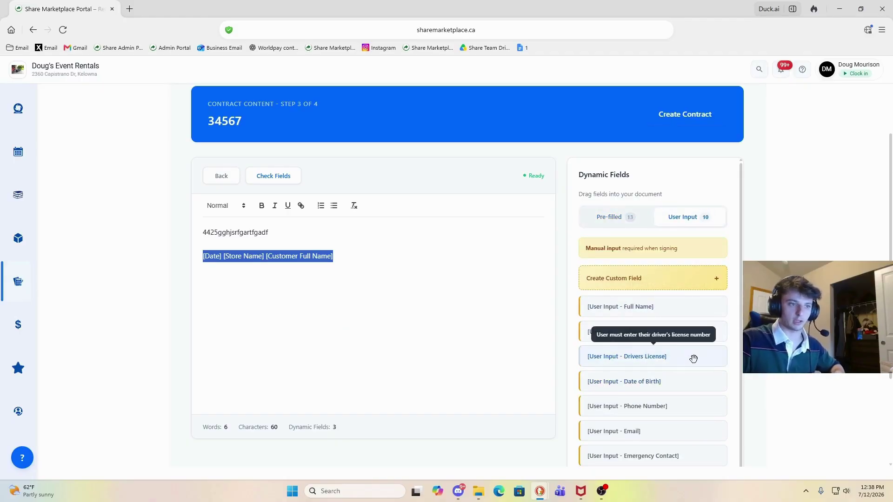
drag(696, 359, 514, 303)
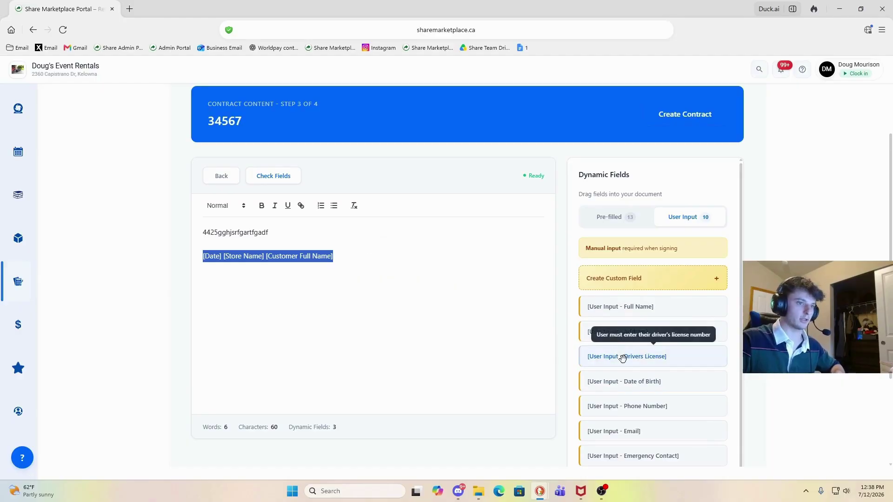
click(334, 265)
drag(604, 378, 241, 268)
click(326, 273)
click(548, 343)
drag(651, 356, 377, 322)
click(220, 268)
Create contract 34567 and assign the Spandex Chairs- Navy and Spandex Chairs- Blue listings to it
scroll(693, 195, up, 2)
click(702, 207)
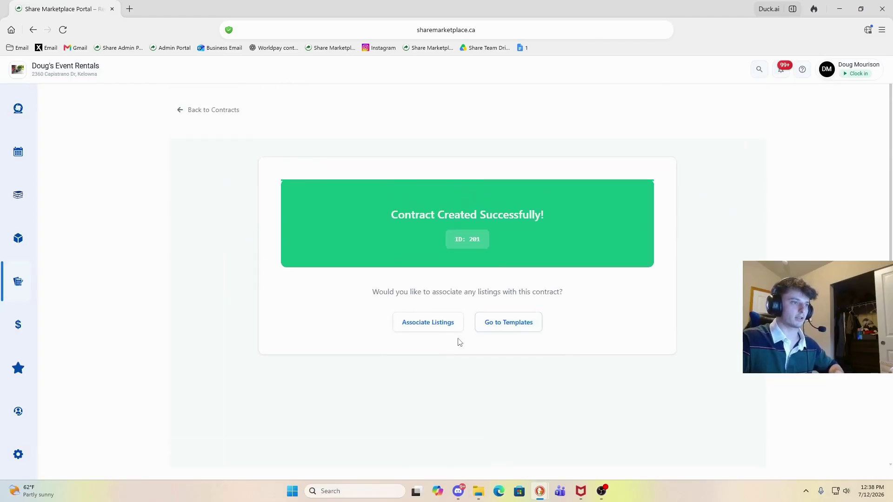
click(420, 323)
scroll(435, 313, down, 3)
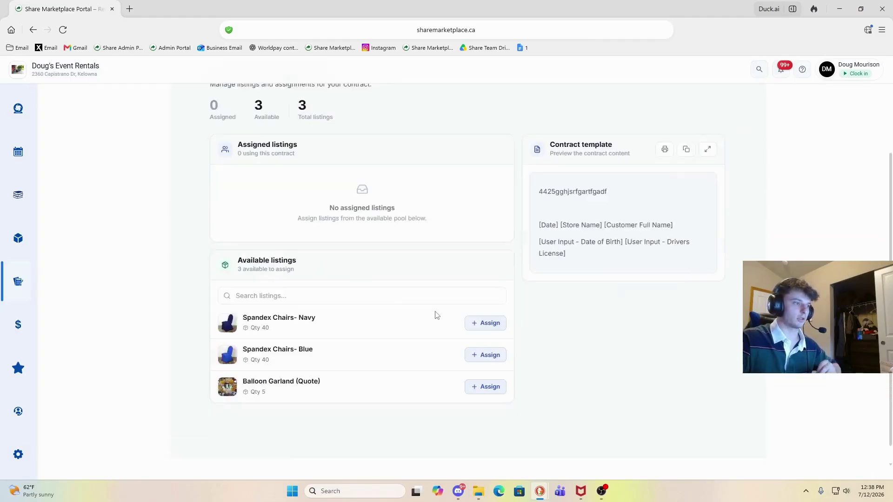
click(482, 303)
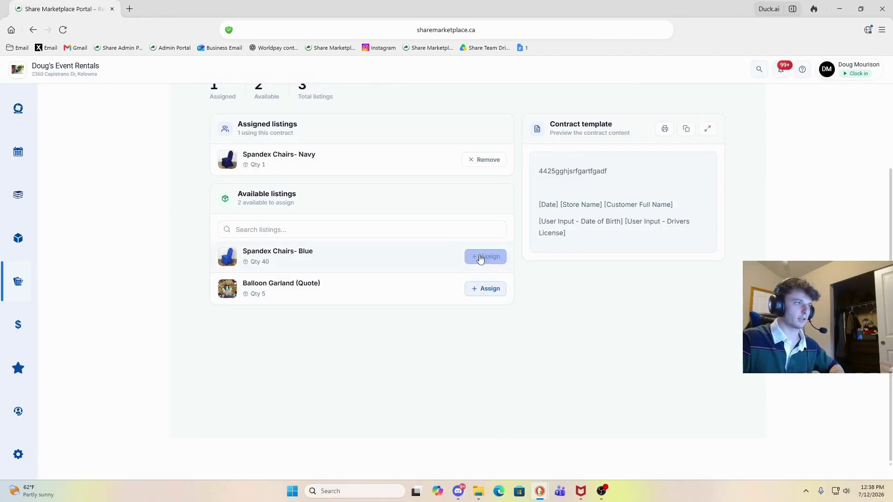
click(482, 257)
click(485, 288)
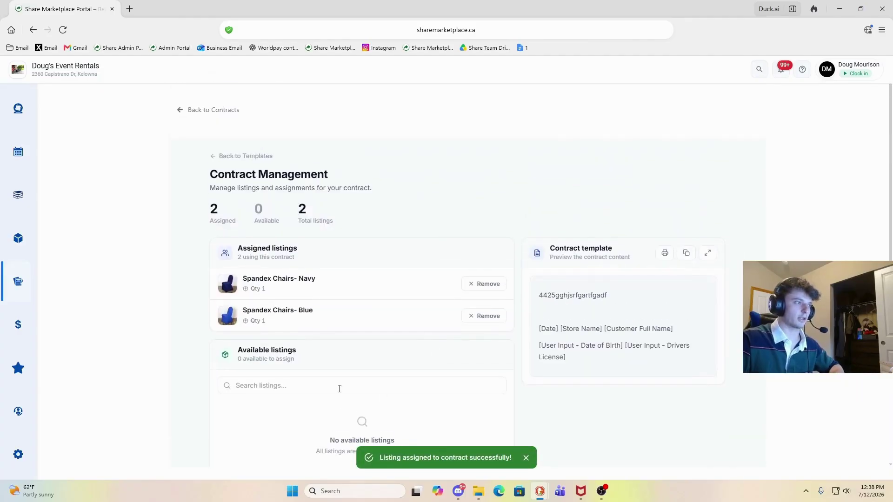
drag(216, 284, 367, 337)
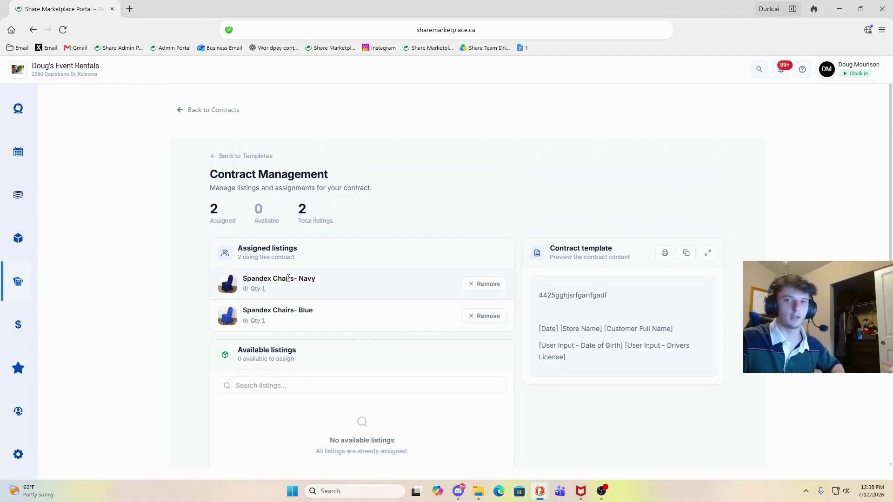
Examine the Stripe and Square account connections under payment processing, and return to the payments overview
mouse_move(2, 318)
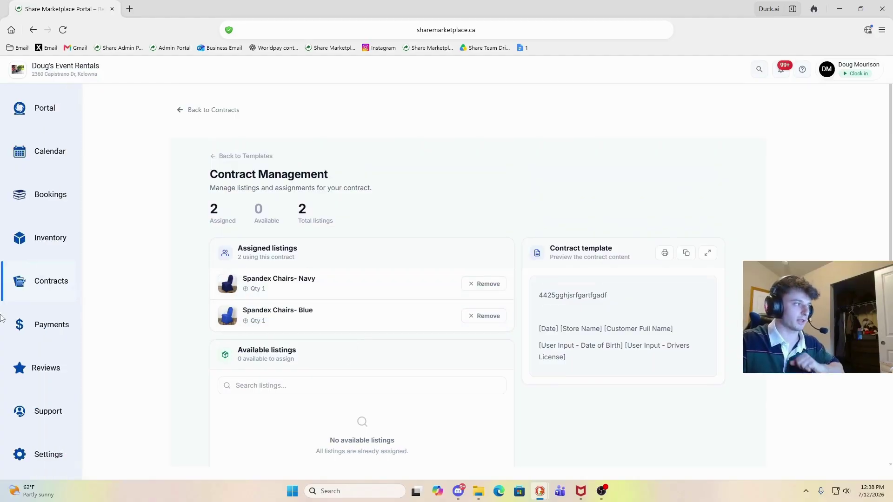
click(50, 325)
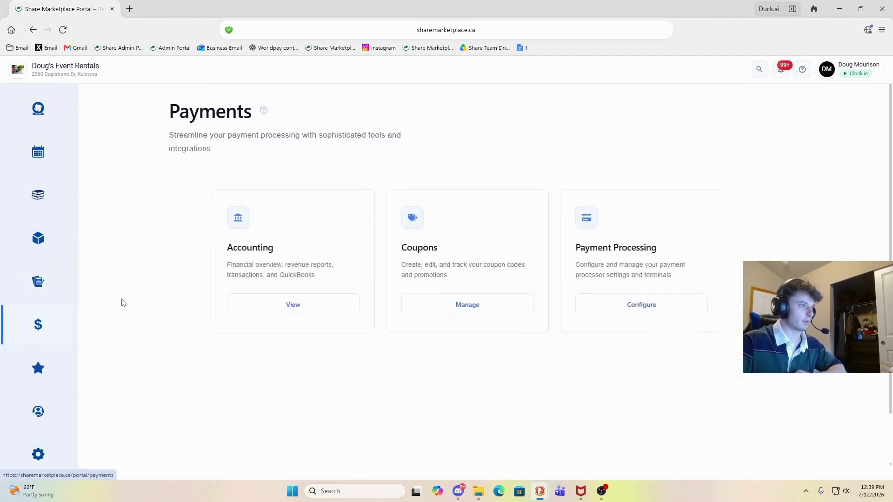
click(626, 308)
scroll(256, 286, down, 3)
scroll(204, 281, up, 2)
scroll(209, 275, up, 1)
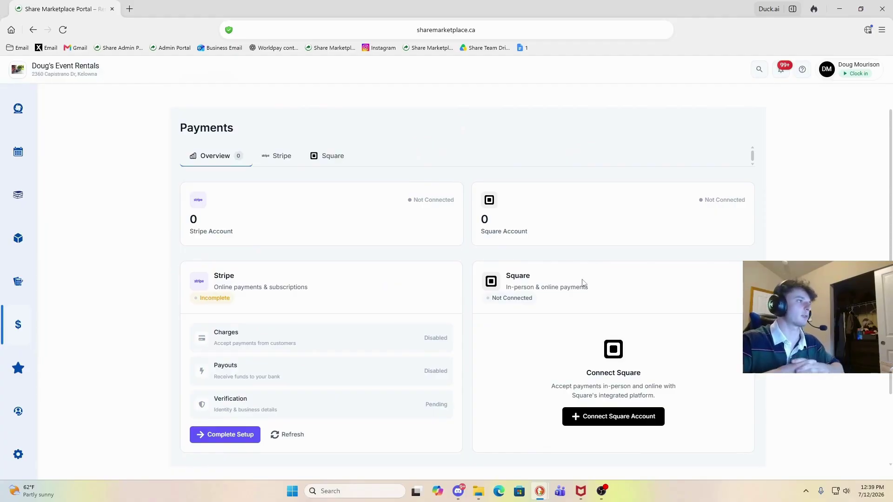
scroll(520, 260, up, 2)
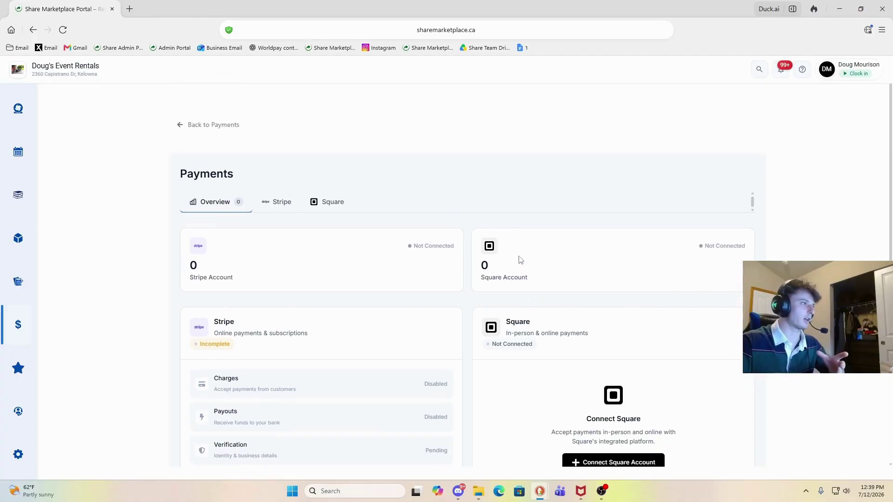
click(187, 138)
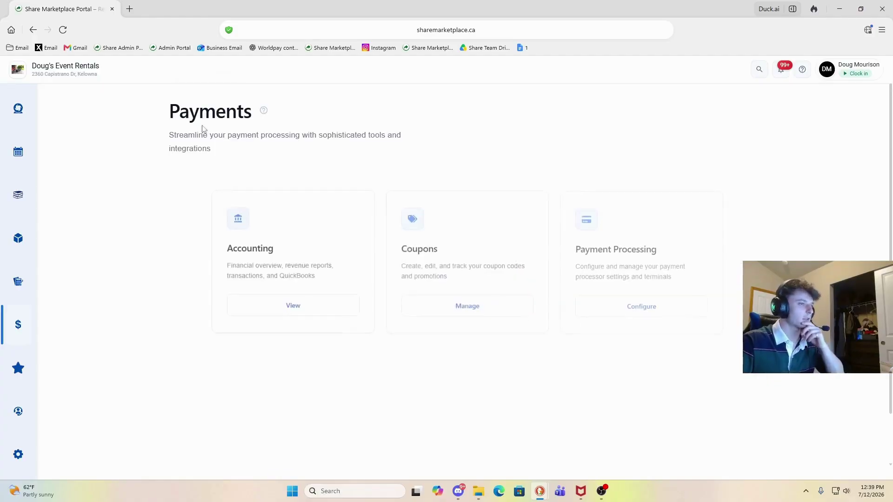
Examine the SDASD coupon's redemptions, customer savings, usage limit and top customers, and return to the coupon overview
click(493, 303)
scroll(423, 314, down, 3)
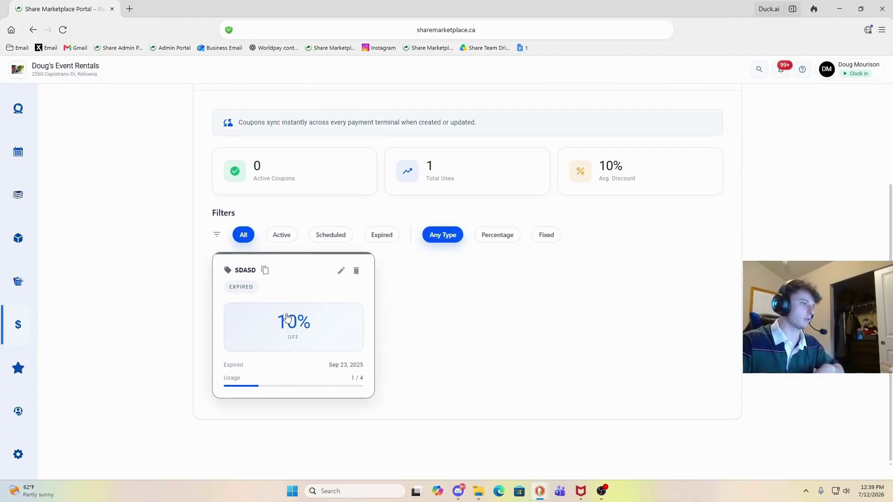
click(291, 287)
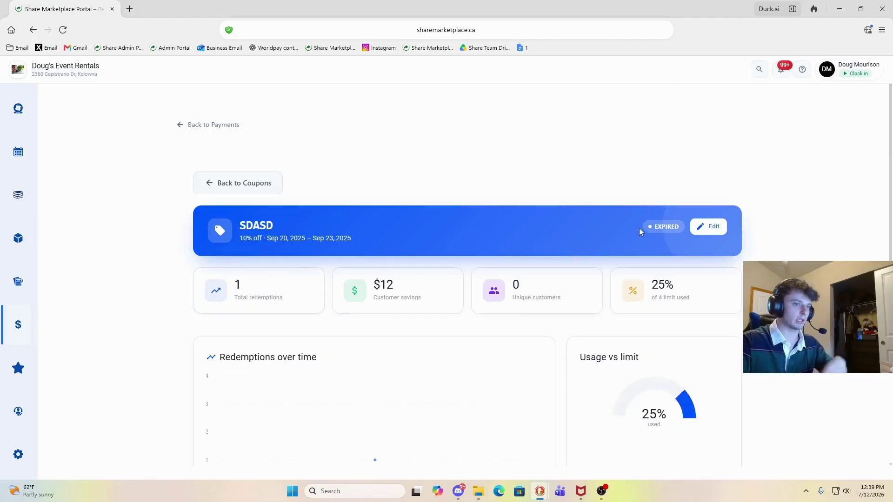
scroll(639, 228, down, 4)
scroll(540, 241, up, 3)
scroll(524, 261, down, 3)
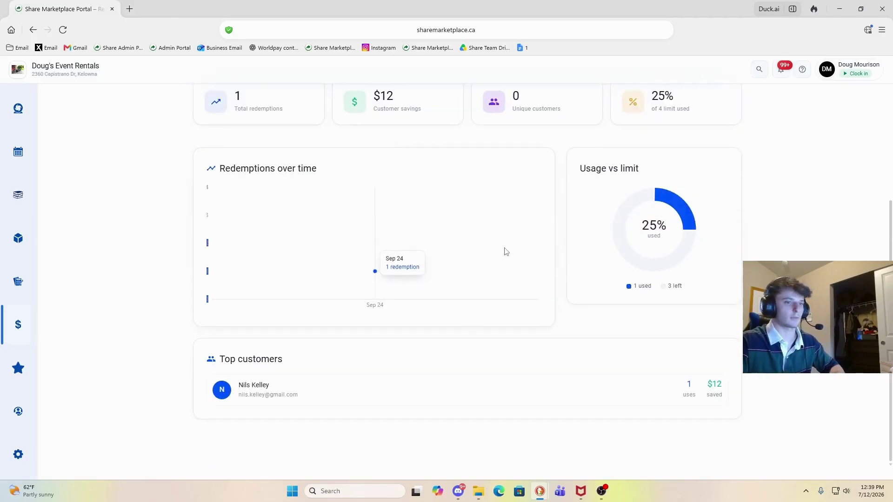
scroll(516, 251, up, 3)
scroll(524, 251, down, 3)
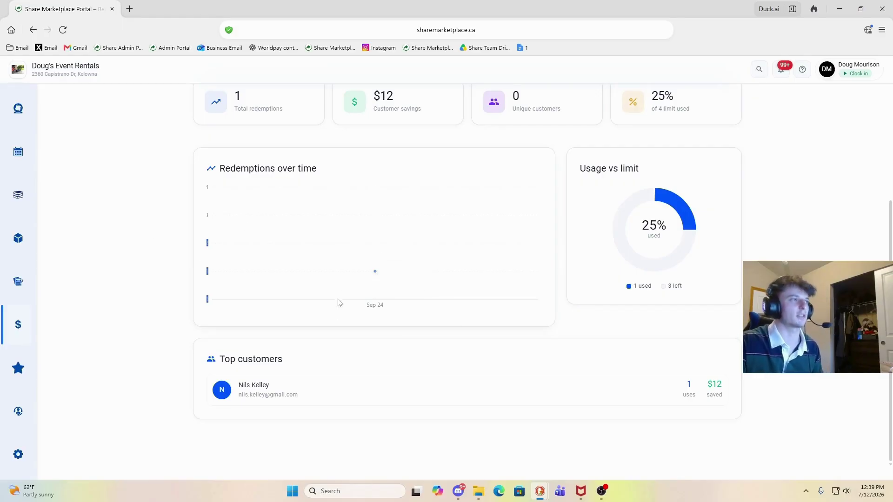
scroll(339, 305, up, 4)
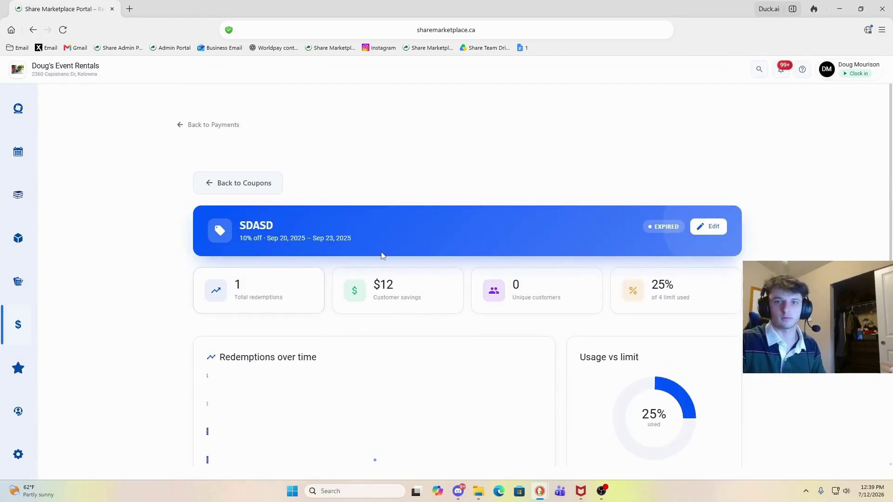
click(241, 190)
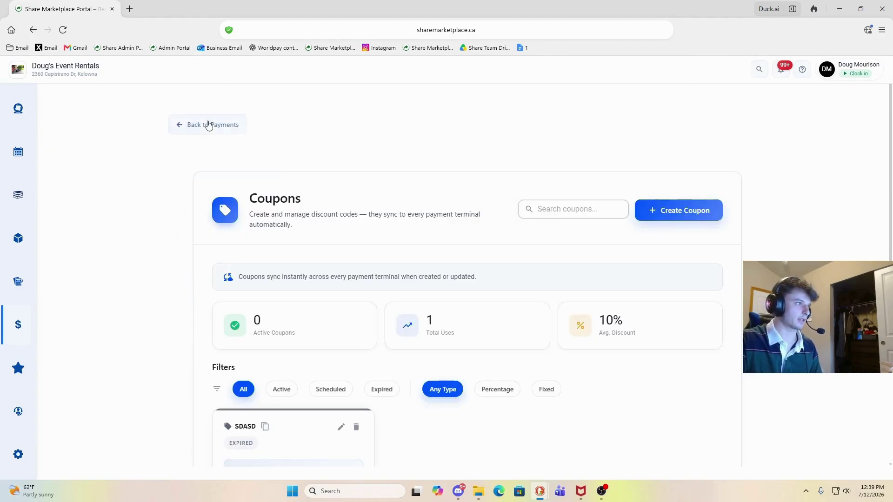
click(208, 125)
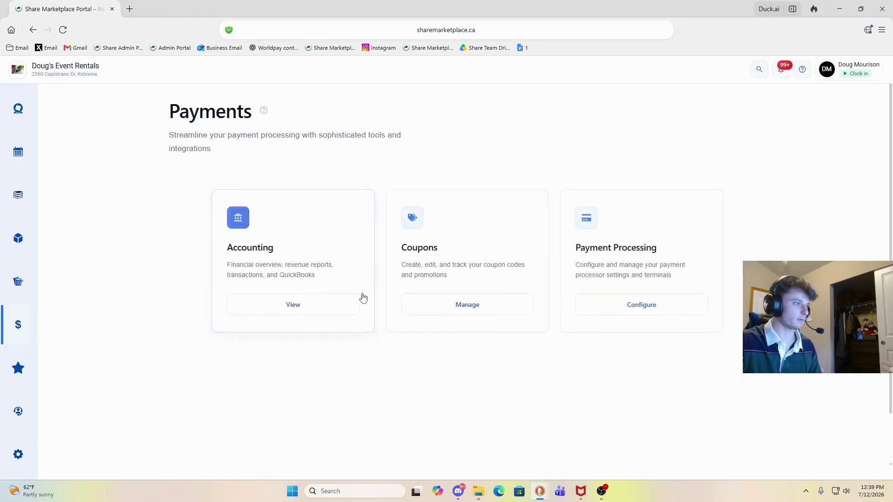
click(490, 309)
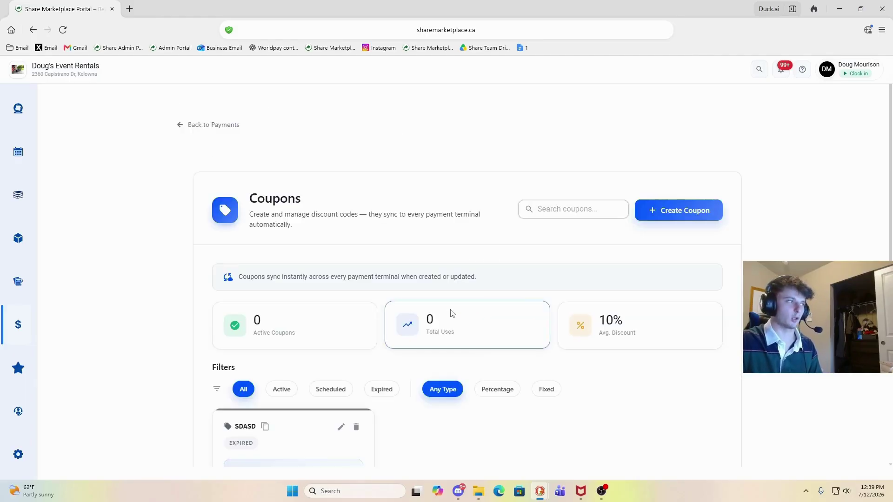
Look through the portal's customer overview, including its email credits, contact search and customer list
click(21, 108)
click(764, 105)
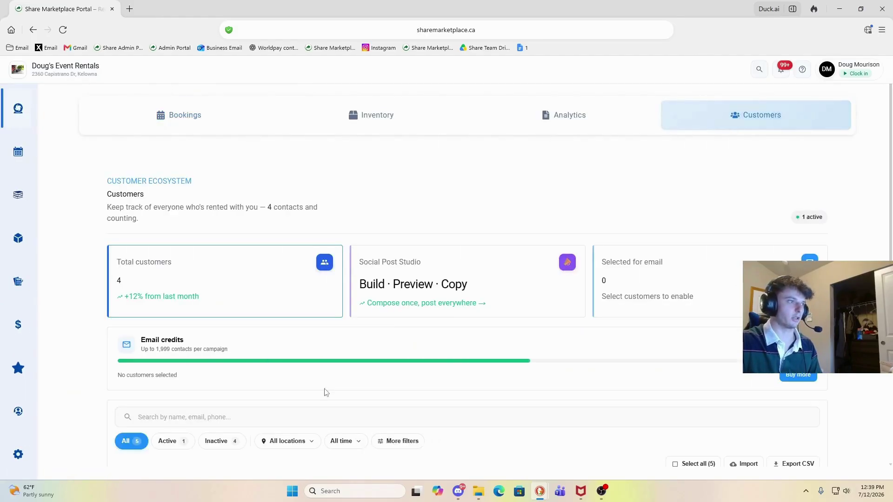
scroll(534, 175, down, 5)
scroll(688, 184, up, 5)
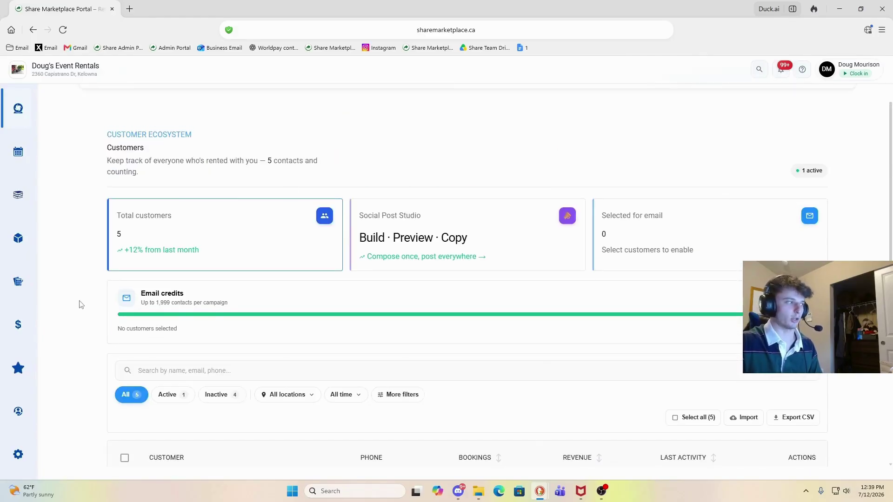
click(446, 371)
right_click(280, 167)
click(479, 142)
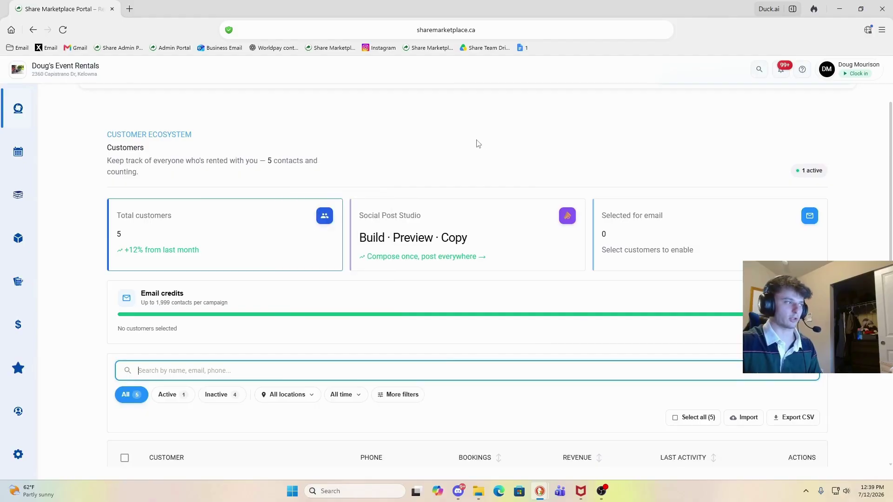
Review the accounting overview's revenue figures and charts, followed by the expenses and invoices
click(18, 324)
click(283, 311)
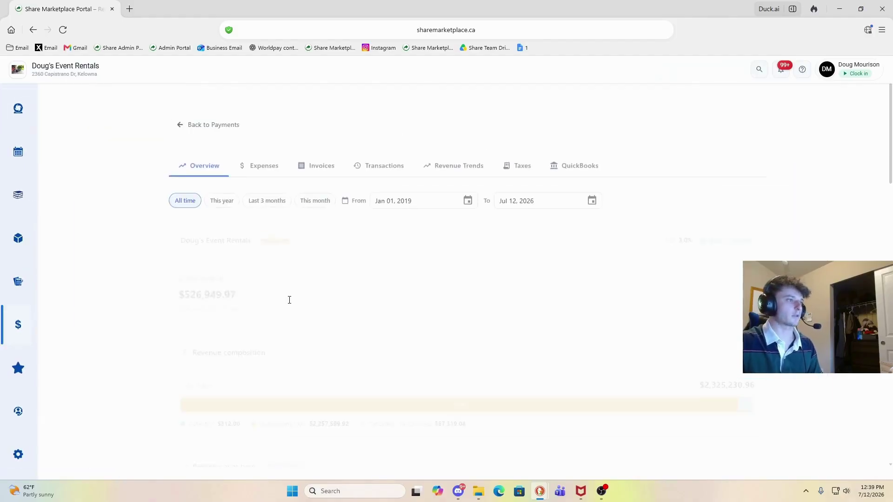
scroll(449, 293, down, 2)
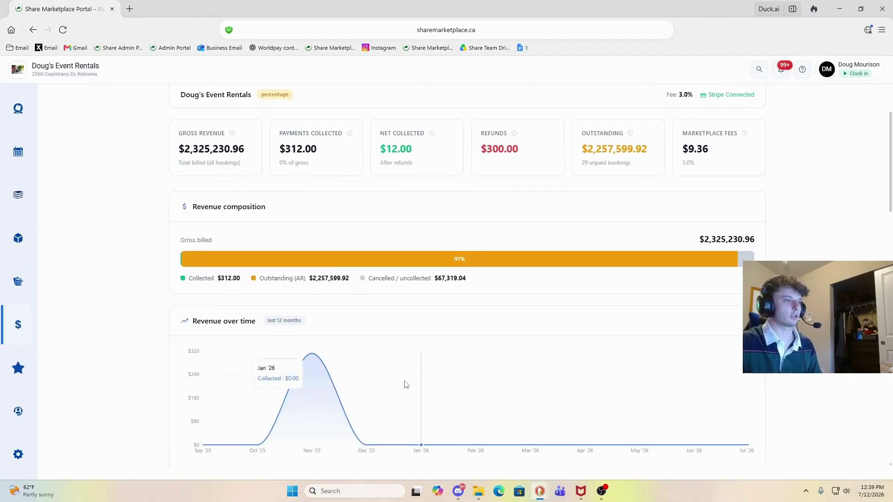
scroll(372, 339, up, 3)
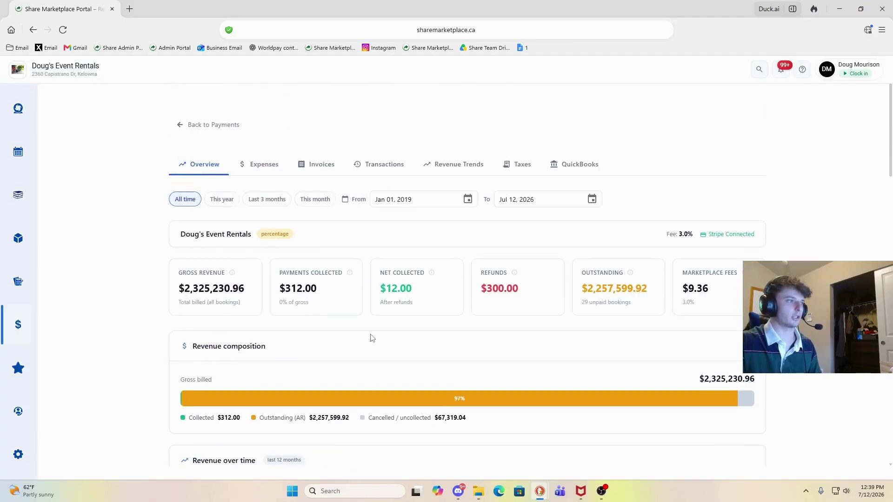
click(259, 169)
click(309, 166)
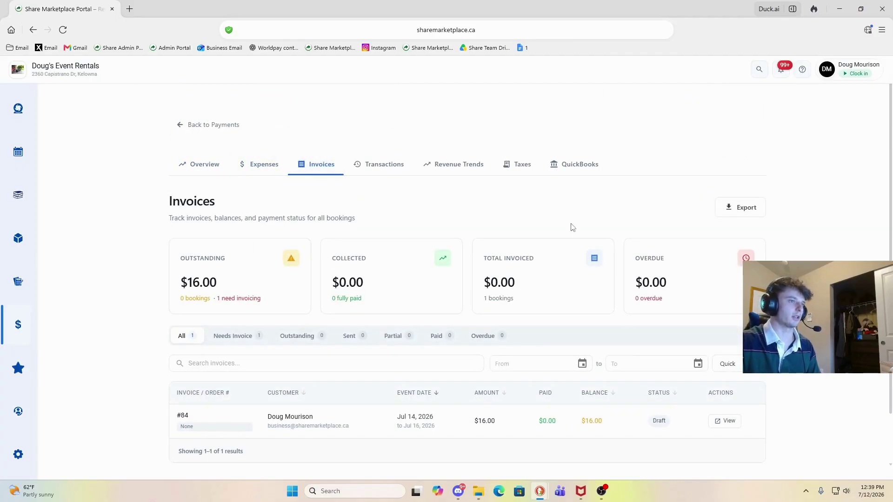
Review the QuickBooks Online integration features and requirements, open its connection sign-in, and return to the portal
click(587, 168)
scroll(543, 379, down, 4)
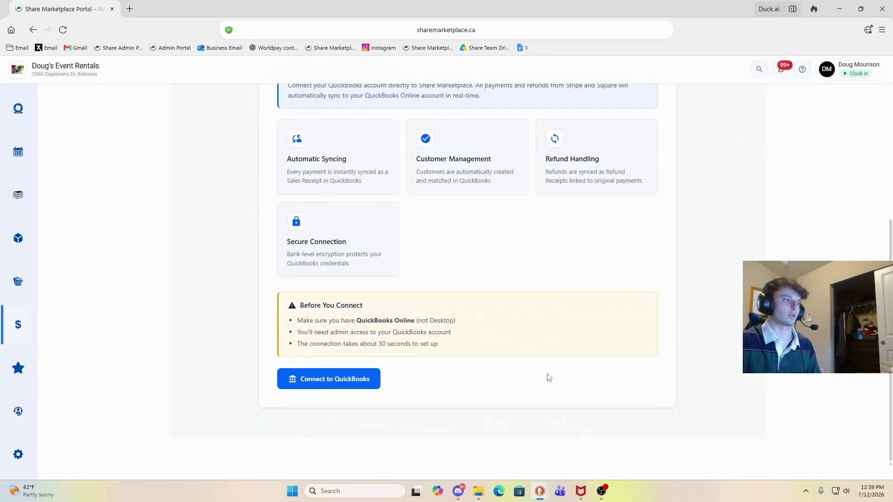
scroll(548, 376, up, 4)
scroll(548, 376, down, 5)
scroll(545, 381, up, 3)
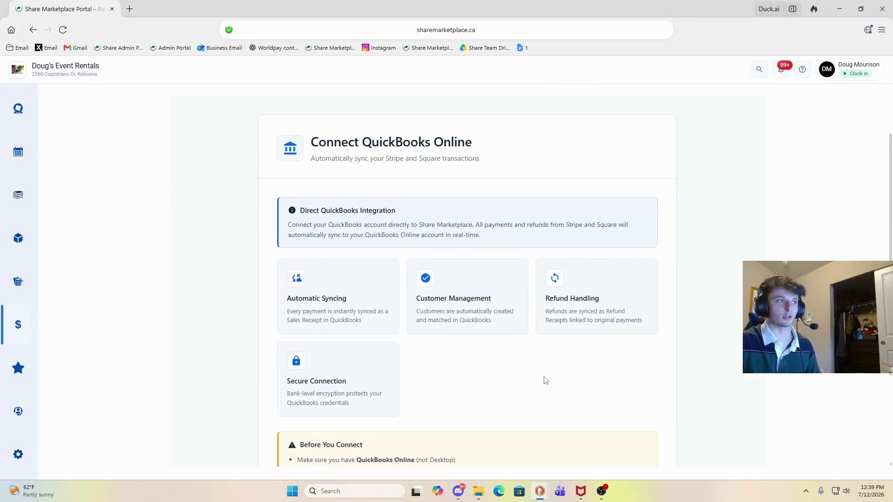
scroll(524, 373, up, 1)
scroll(524, 373, down, 4)
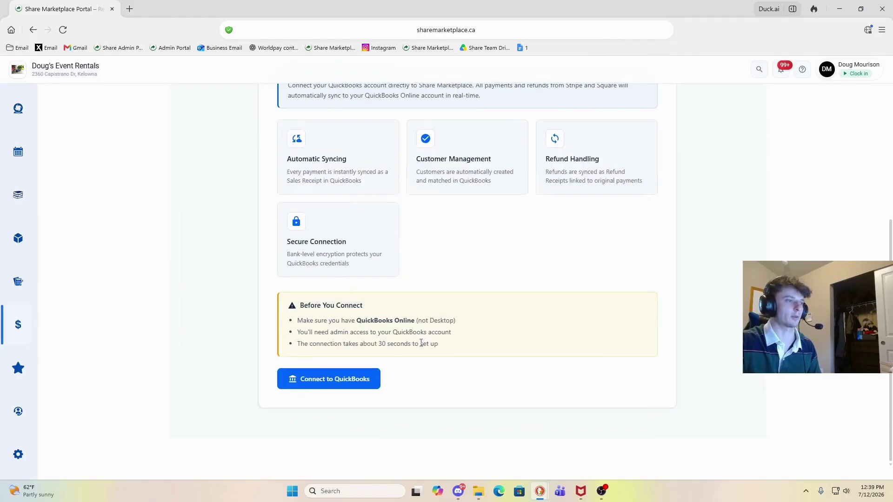
click(312, 379)
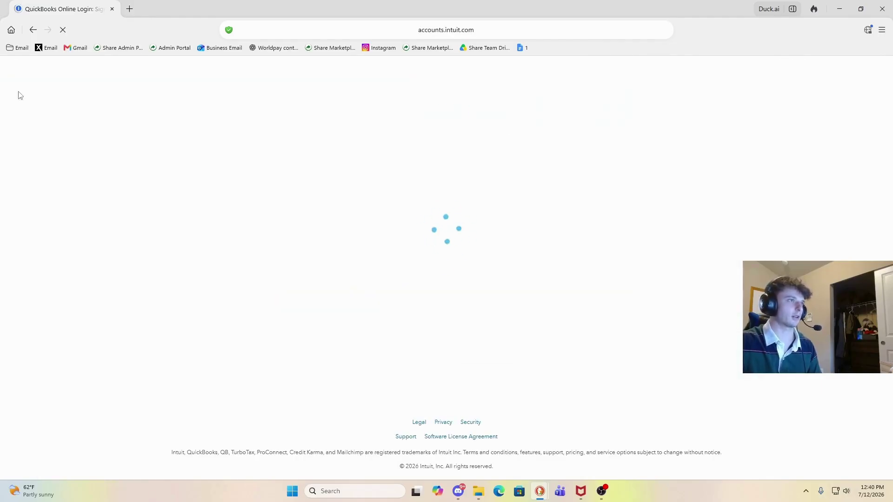
click(33, 30)
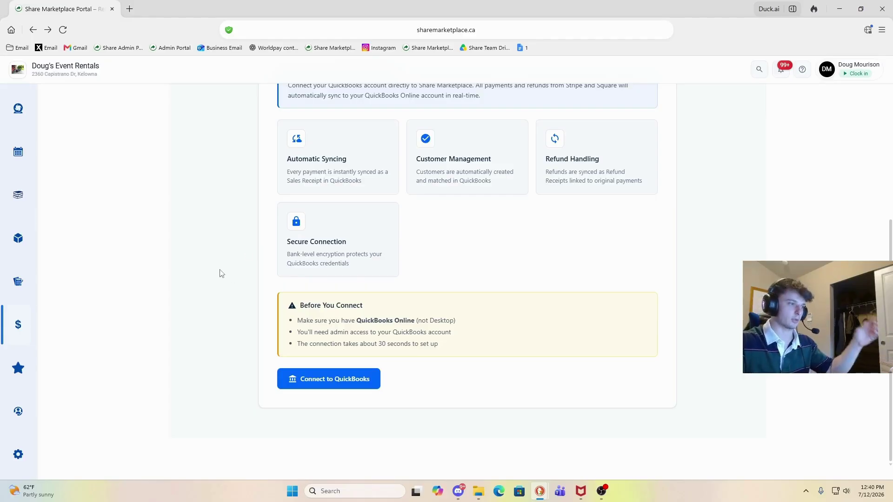
Open the store's customer reviews and highlight the review text "I really liked it all"
mouse_move(12, 369)
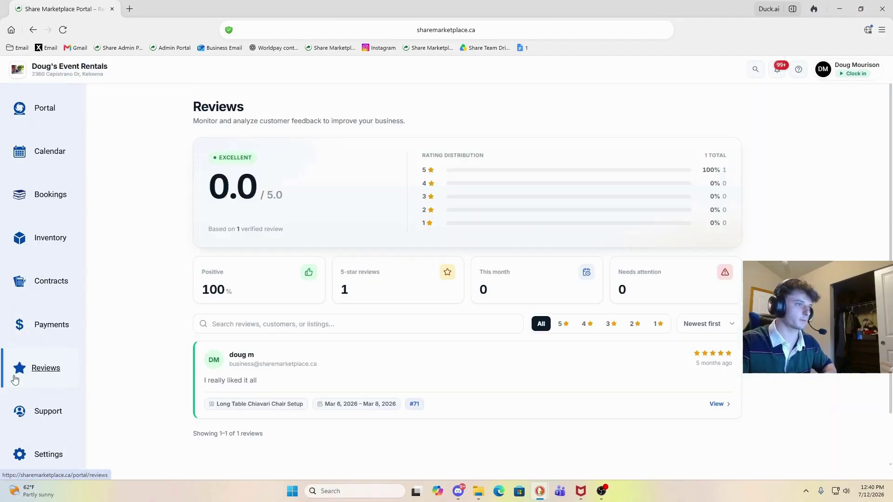
drag(260, 380, 156, 389)
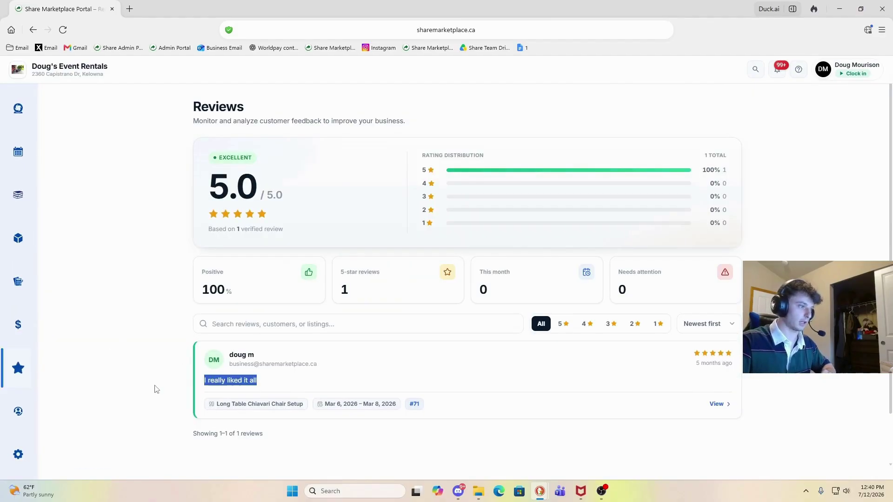
Open the Long Table Chiavari Chair Setup review's details, return to the reviews list, and filter it by star rating, ending on 5 stars
click(194, 382)
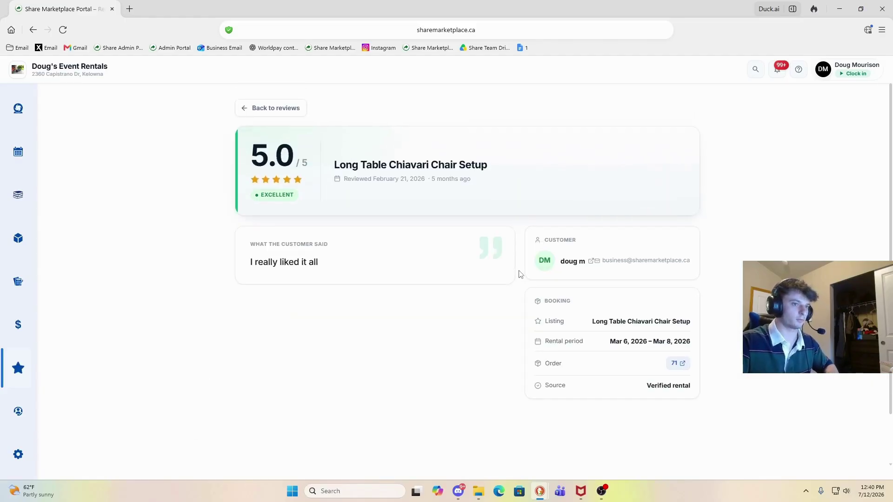
click(287, 114)
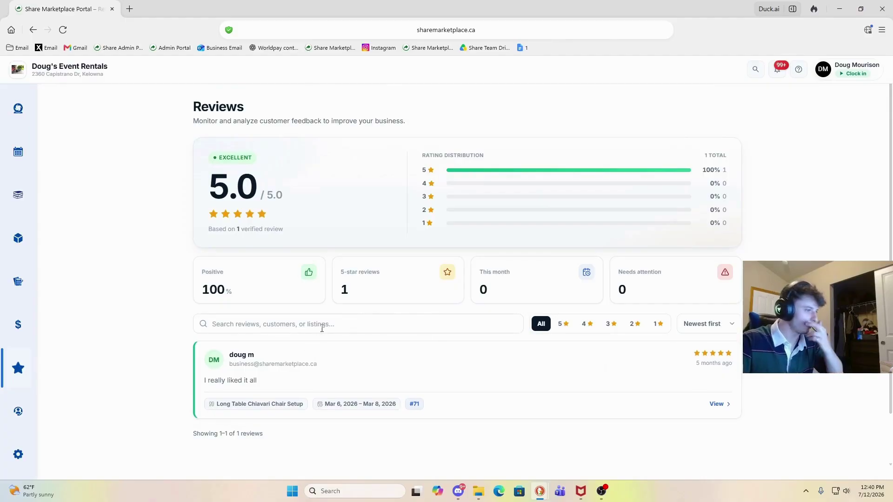
click(562, 324)
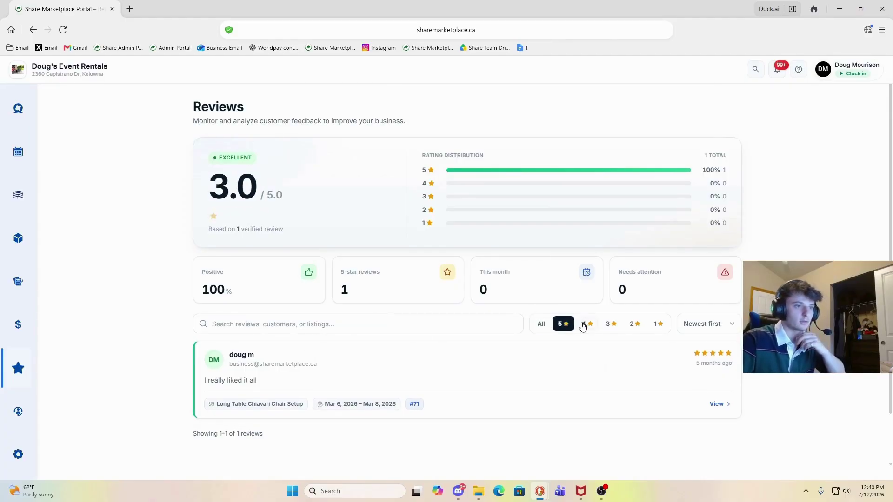
key(Right)
key(Right)
key(Right)
key(Right)
click(563, 325)
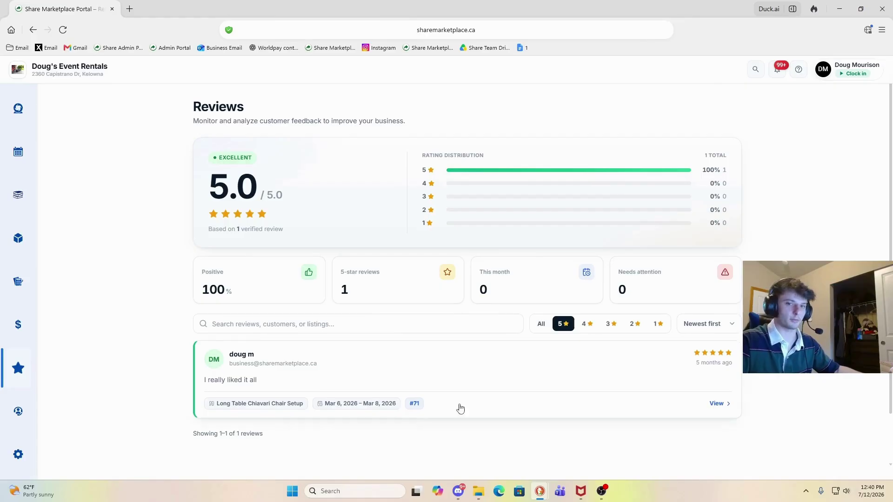
Look through the portal's support help center, including its contact options, walkthroughs and help topic cards
click(22, 420)
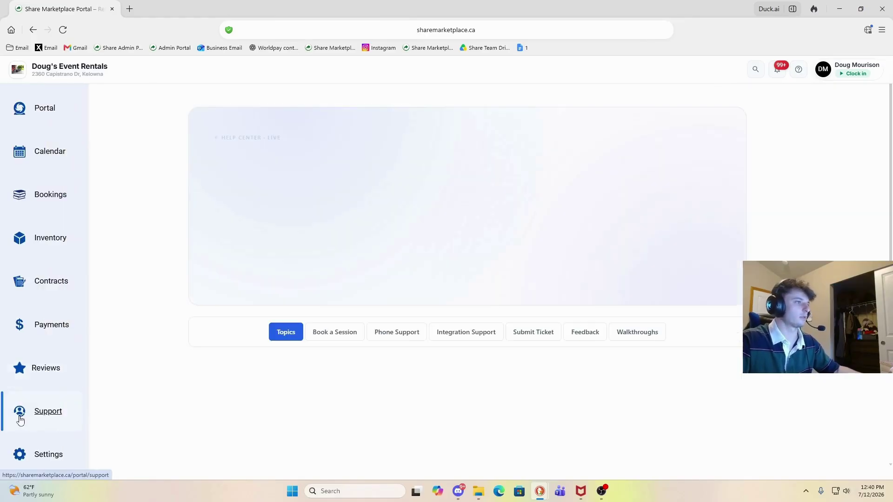
scroll(370, 241, down, 2)
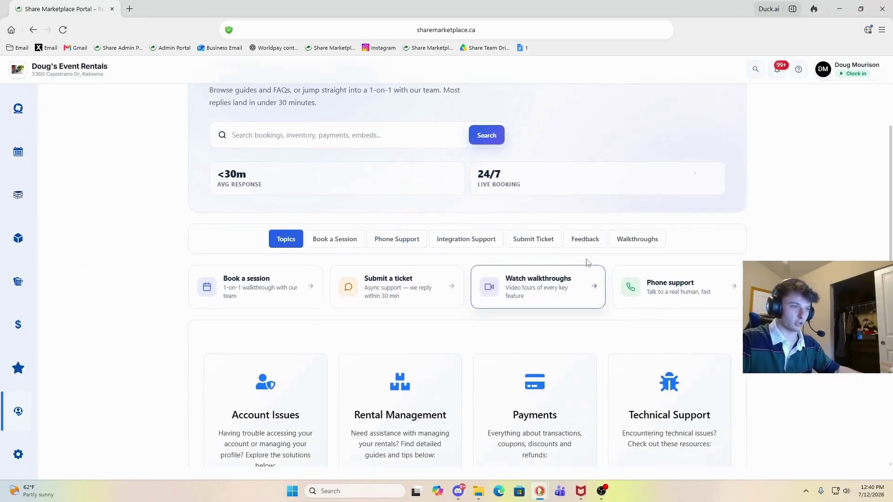
scroll(279, 256, down, 1)
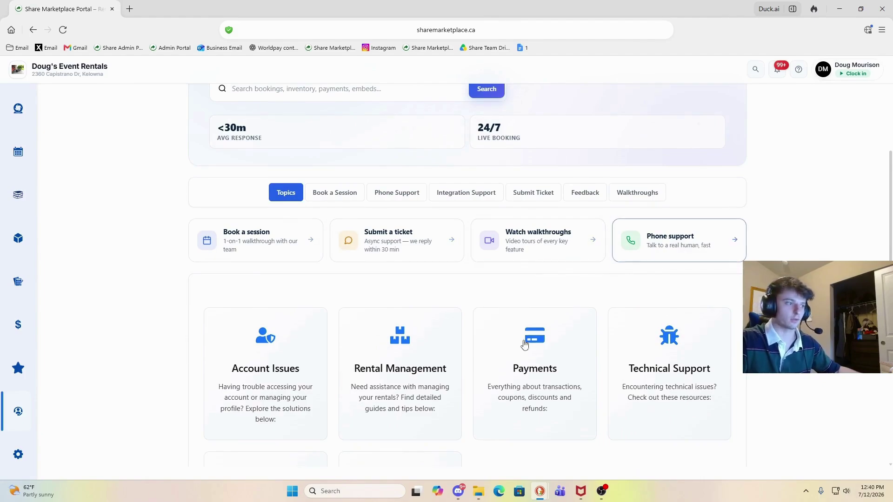
scroll(70, 303, down, 3)
scroll(60, 311, up, 5)
scroll(60, 310, up, 1)
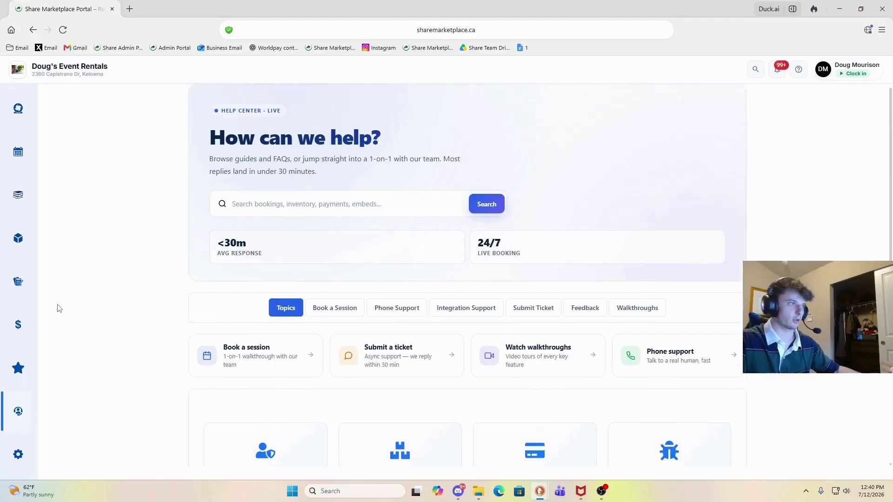
mouse_move(33, 372)
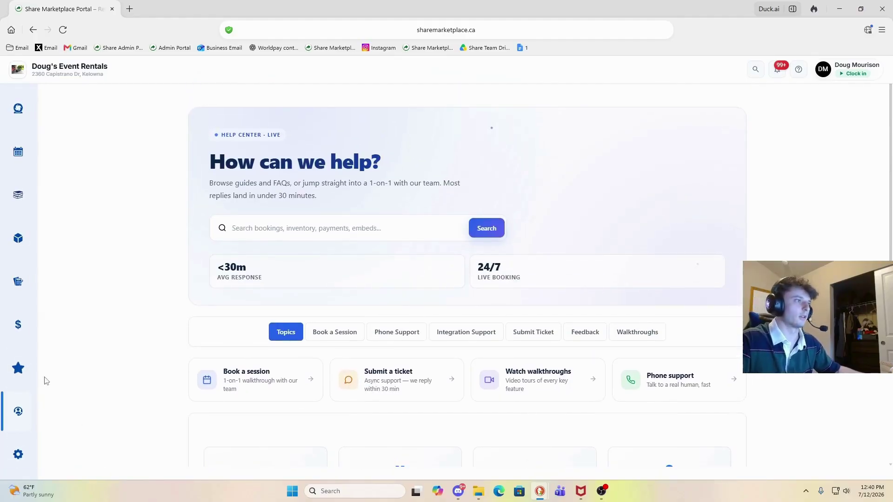
scroll(328, 196, down, 6)
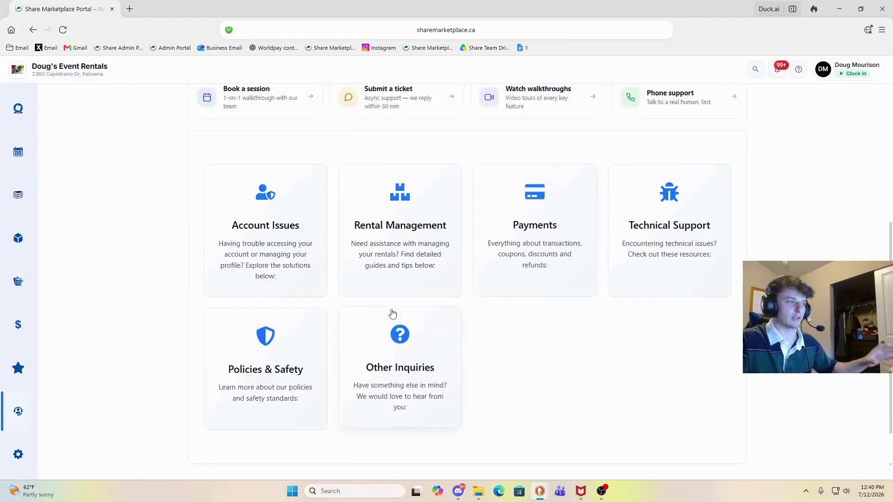
scroll(389, 313, up, 4)
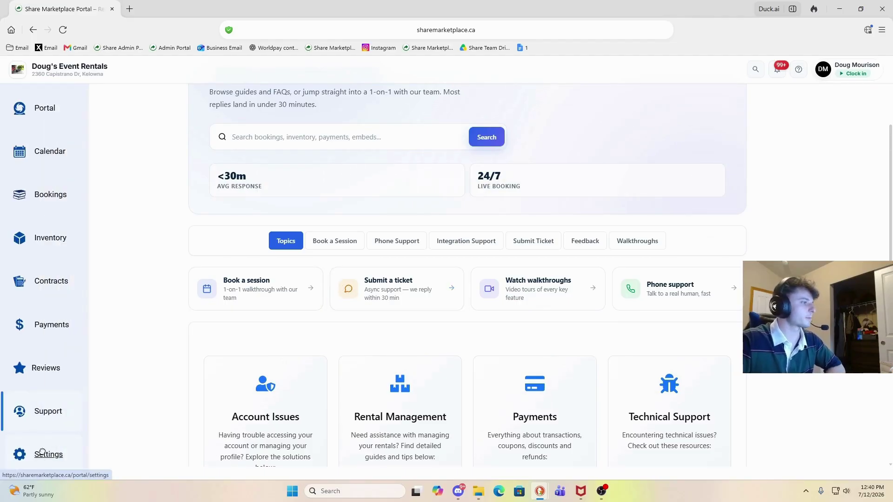
Open the store settings, look over the available categories, and view the booking status colors for the calendar
click(44, 454)
scroll(228, 337, down, 2)
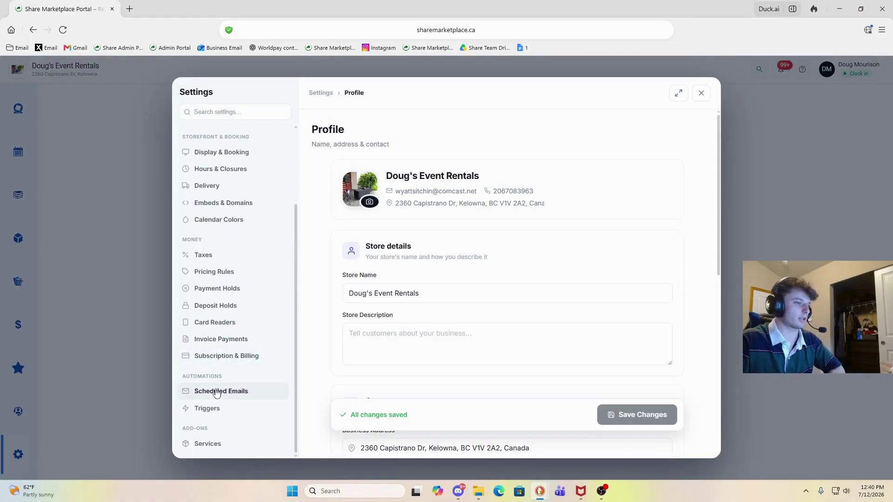
scroll(208, 391, up, 2)
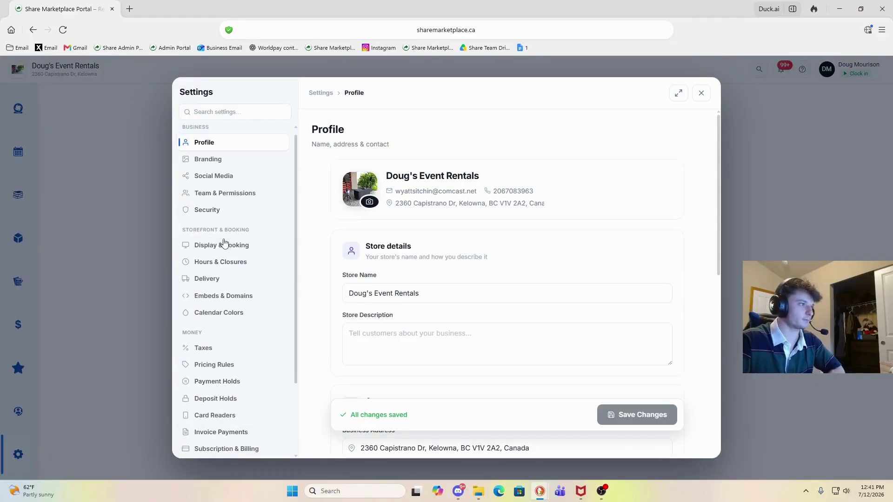
click(206, 321)
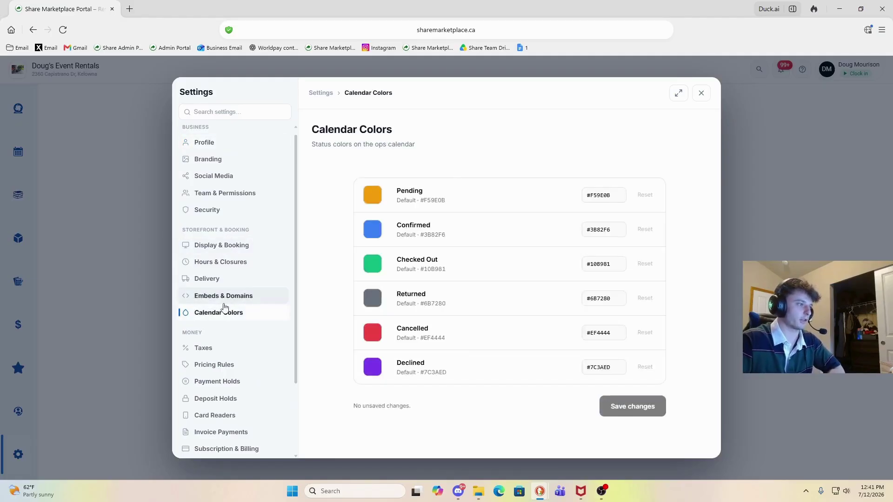
In the Display & Booking settings, switch Allow Overselling on and off again, and enable Flexible Pickup & Drop-off and the Date Picker
click(228, 245)
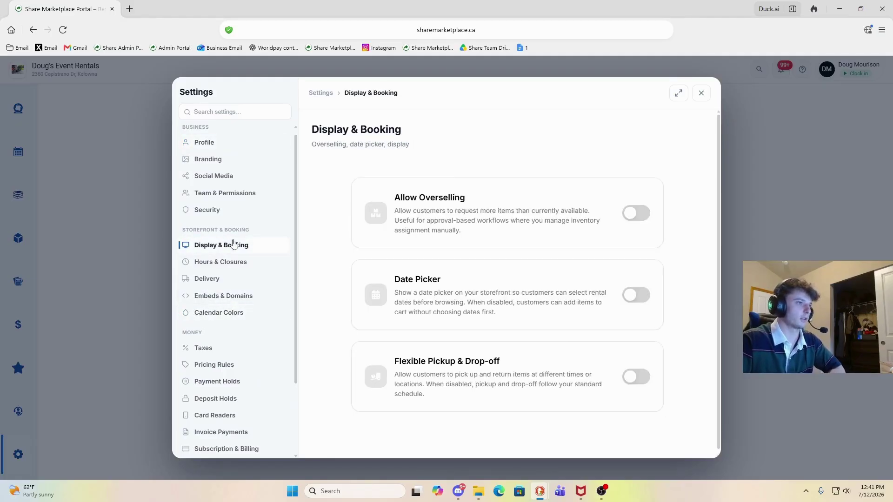
click(641, 209)
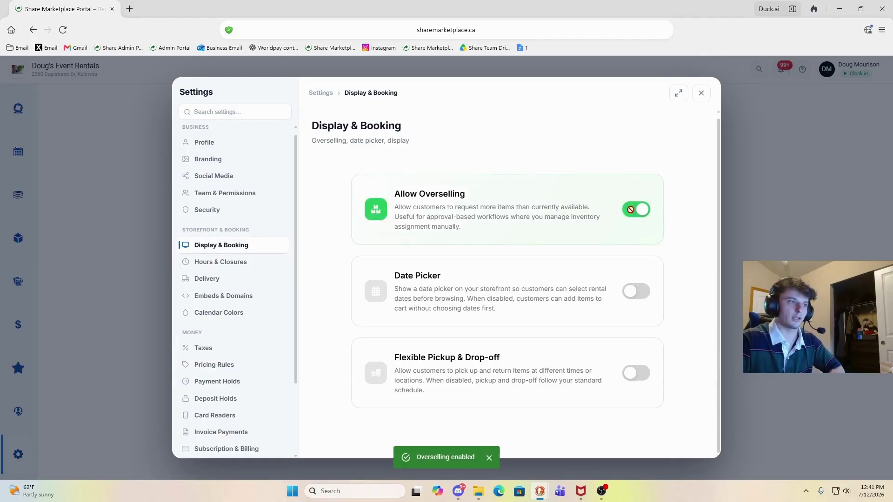
click(638, 209)
click(639, 371)
click(636, 292)
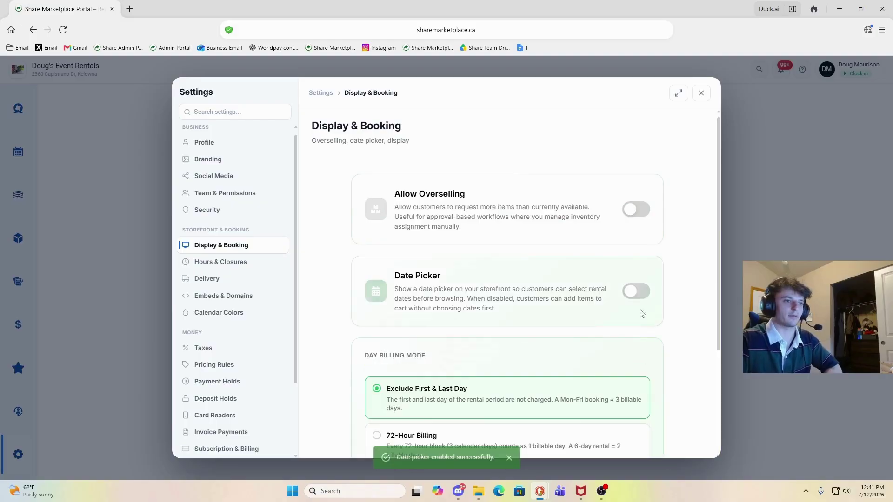
Examine the day billing modes, and disable the Date Picker and Flexible Pickup & Drop-off
scroll(618, 336, down, 3)
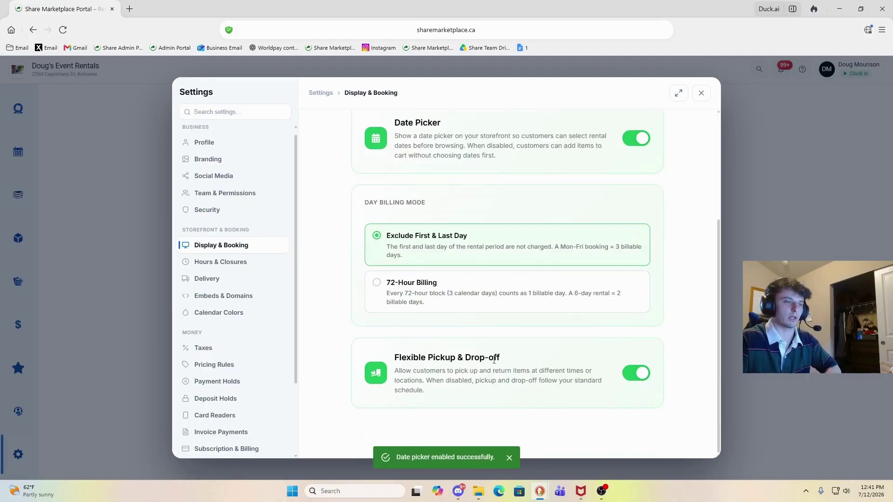
scroll(529, 233, up, 3)
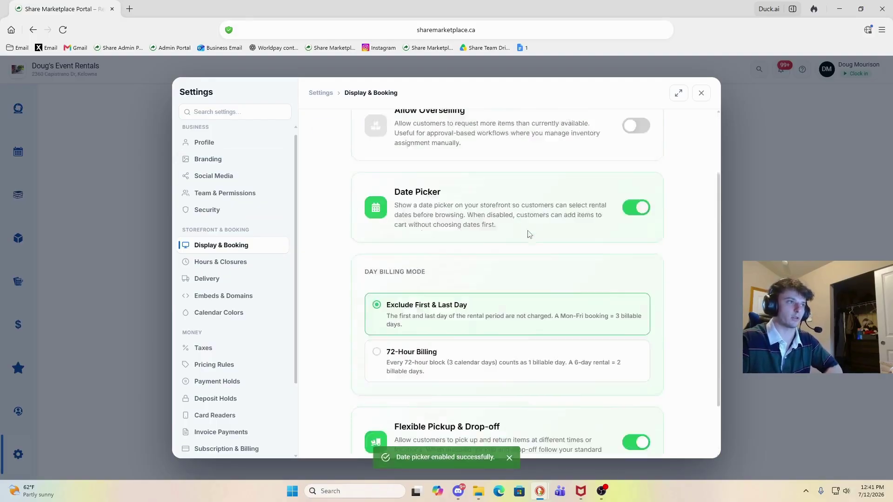
click(629, 292)
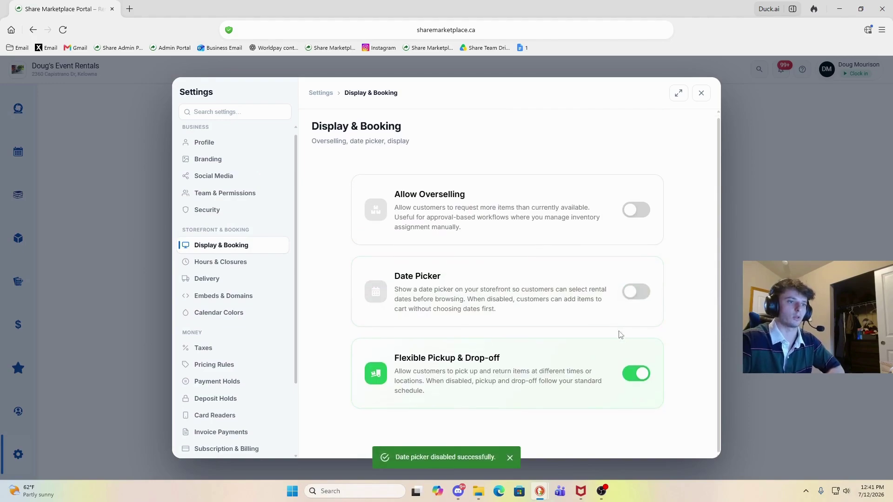
click(636, 372)
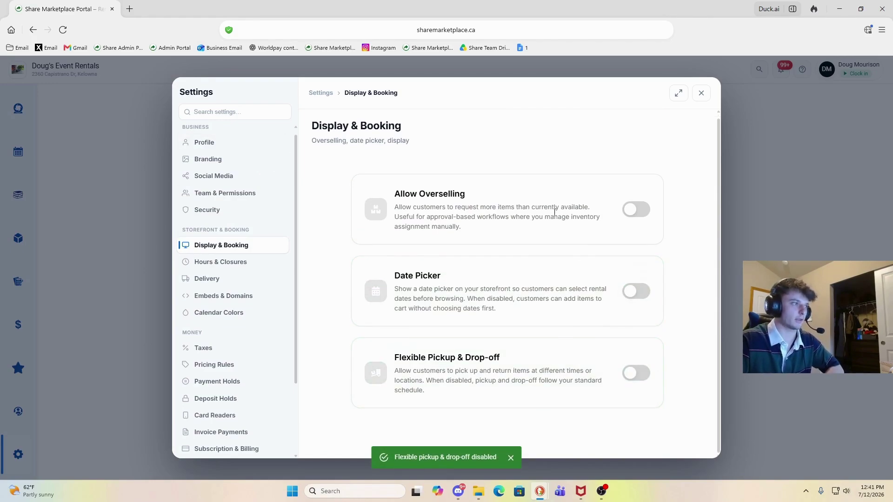
View the Social Media settings with the website and social account link fields
click(212, 175)
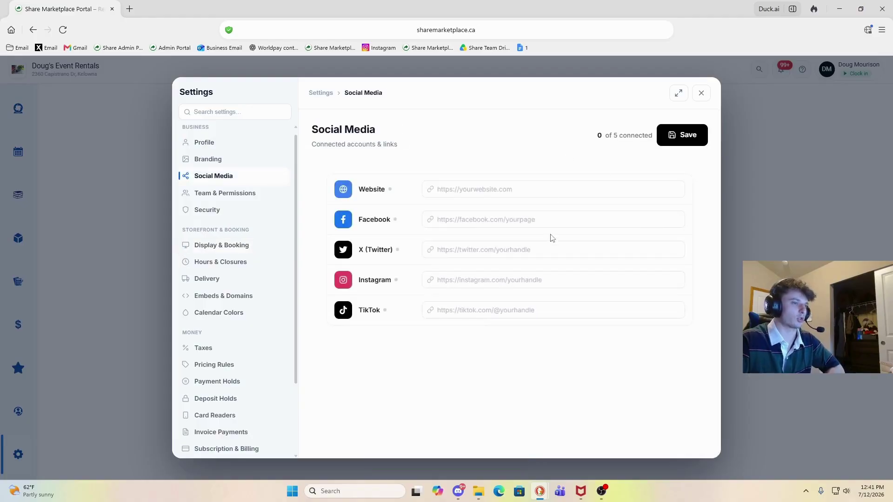
scroll(283, 285, down, 3)
scroll(232, 169, up, 4)
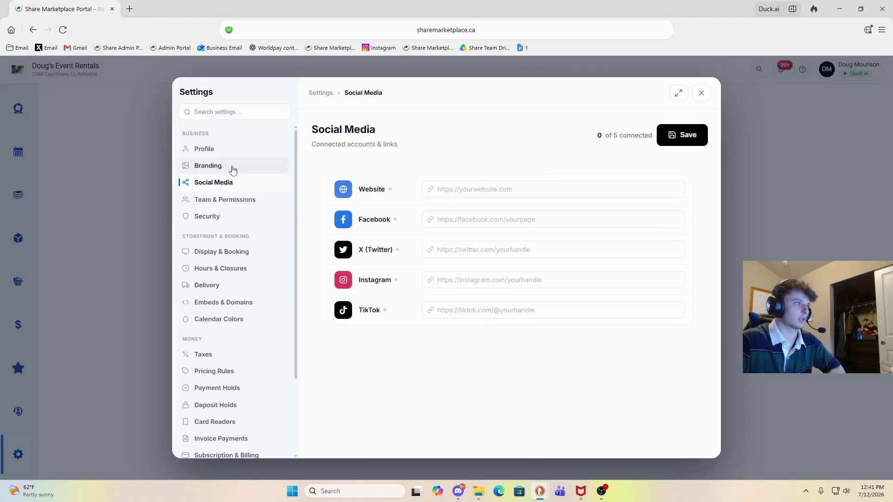
Open the admin team member for editing in Team & Permissions and review the configurable permissions
click(225, 203)
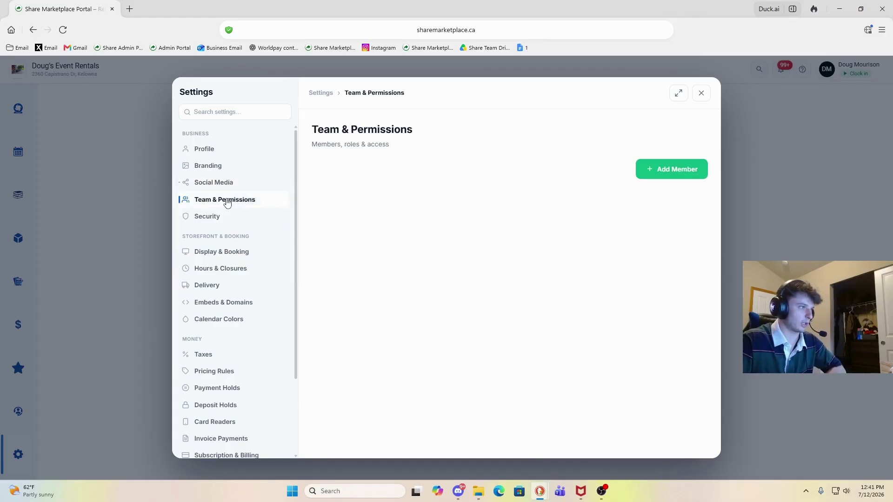
scroll(224, 209, down, 2)
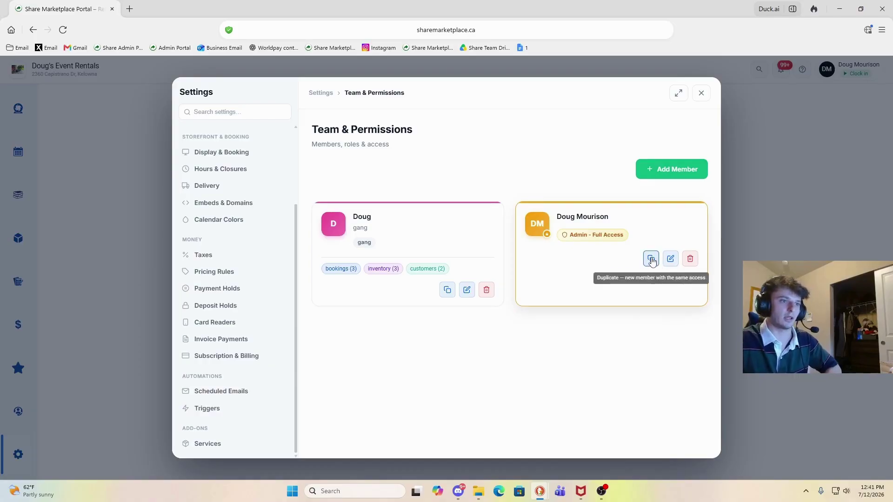
click(670, 259)
click(472, 222)
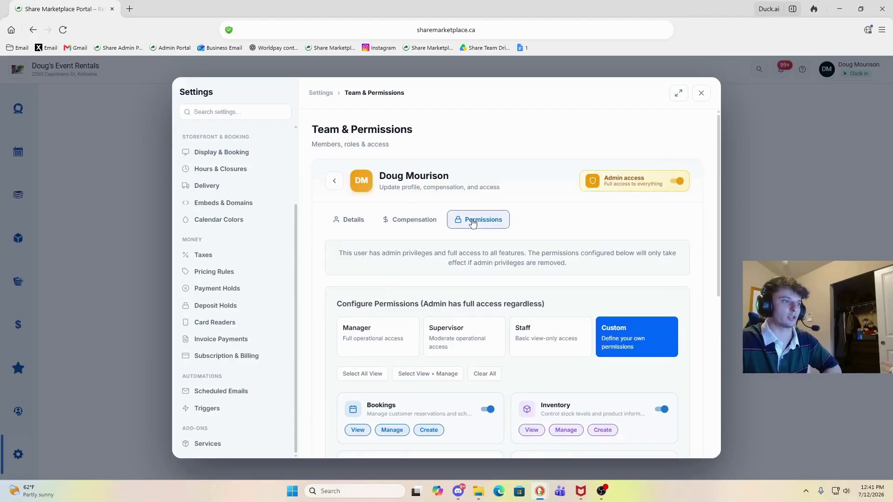
scroll(564, 279, down, 6)
scroll(564, 278, up, 5)
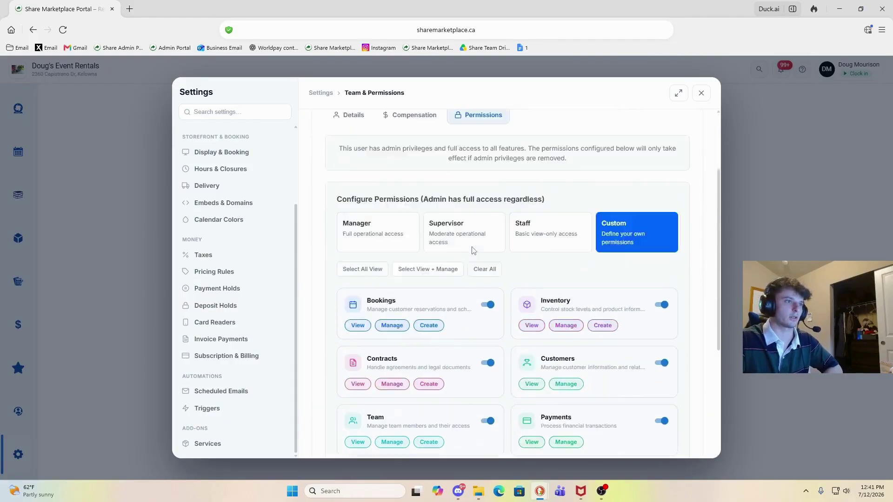
scroll(557, 292, down, 2)
Compare the Staff, Supervisor, Manager and Custom permission presets for the admin member, ending on Supervisor
click(549, 197)
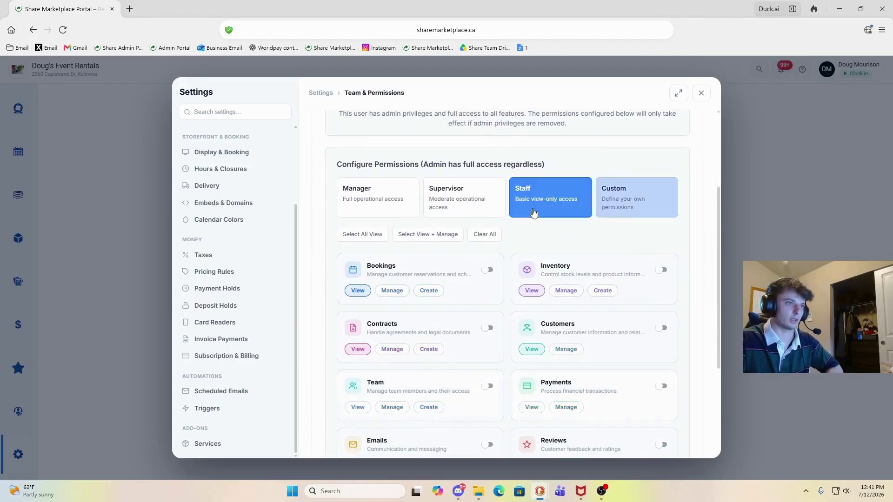
click(461, 197)
click(362, 197)
click(484, 198)
click(558, 199)
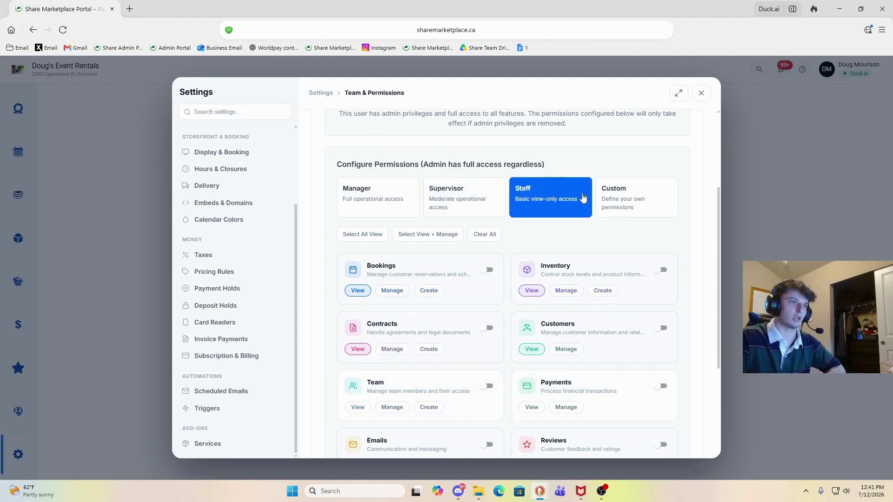
click(624, 198)
click(549, 197)
click(460, 198)
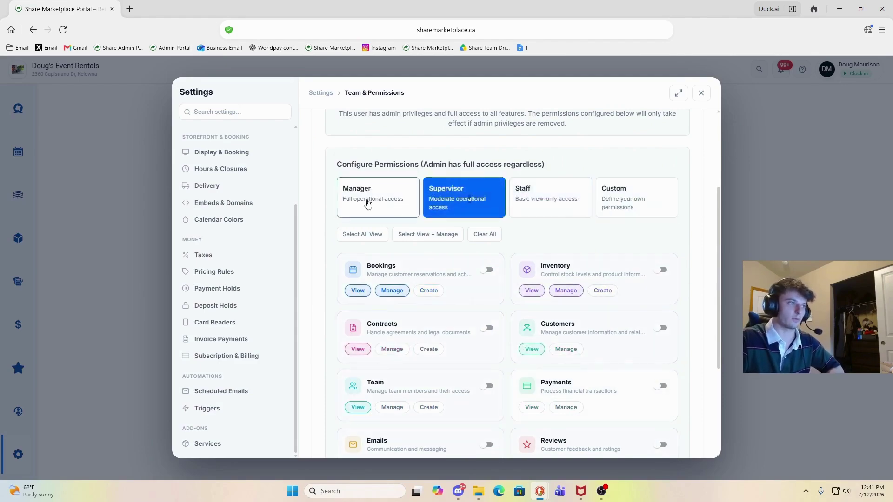
click(363, 197)
drag(344, 187, 433, 208)
drag(377, 182, 559, 171)
click(559, 171)
click(434, 198)
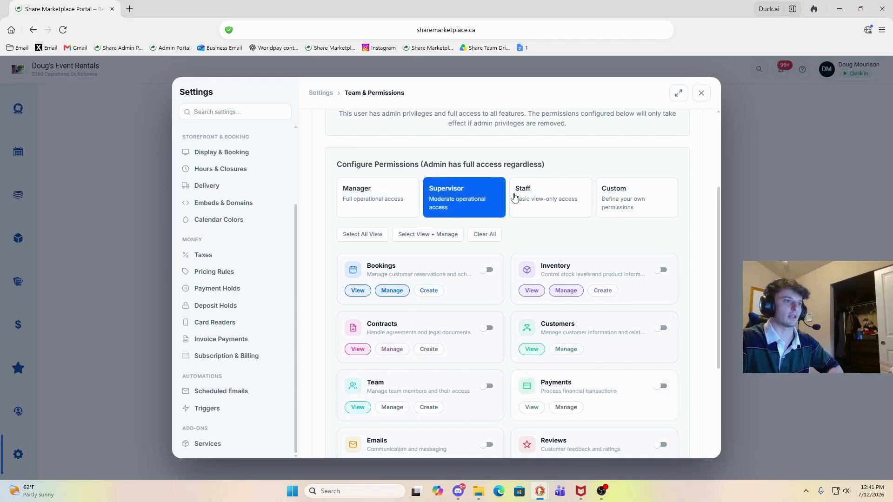
Try the Staff preset, clear all permissions, apply the Manager preset, and close the settings without saving
scroll(535, 233, down, 4)
scroll(553, 223, up, 5)
click(549, 255)
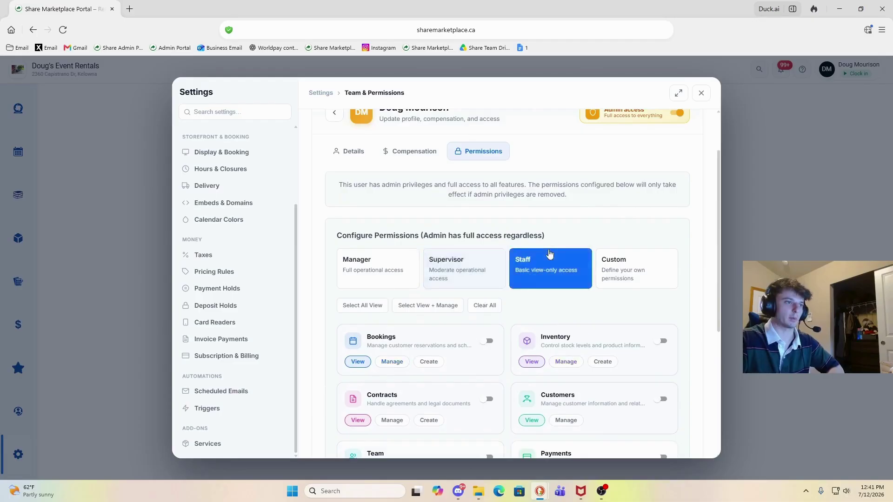
scroll(539, 246, down, 5)
scroll(630, 222, up, 5)
scroll(558, 252, down, 1)
click(479, 285)
scroll(479, 284, up, 2)
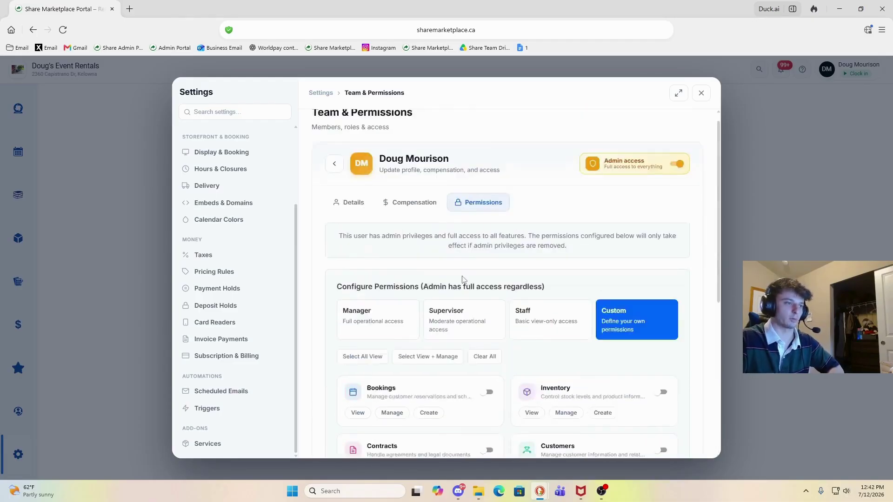
click(372, 337)
scroll(688, 128, down, 5)
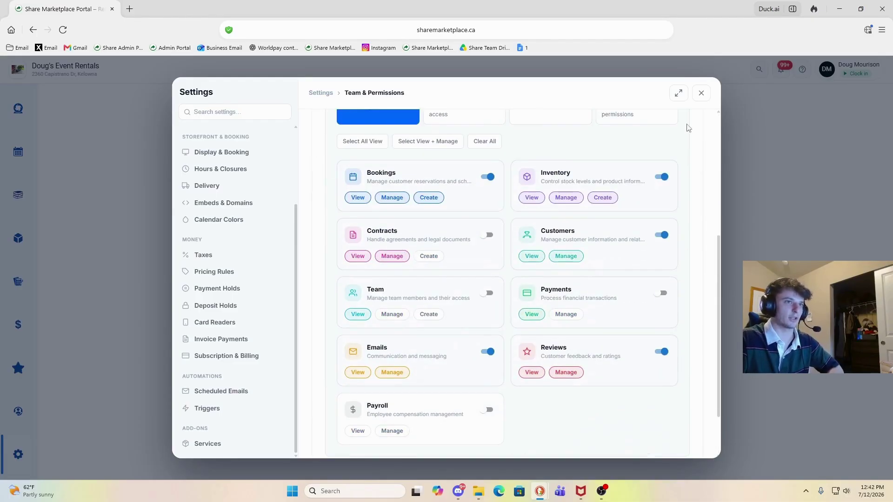
click(704, 95)
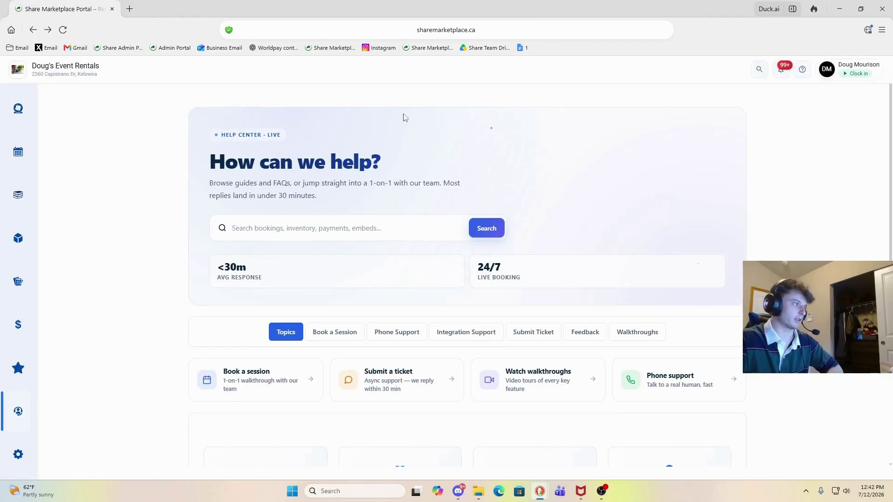
Return to the main portal page showing the bookings overview
mouse_move(10, 331)
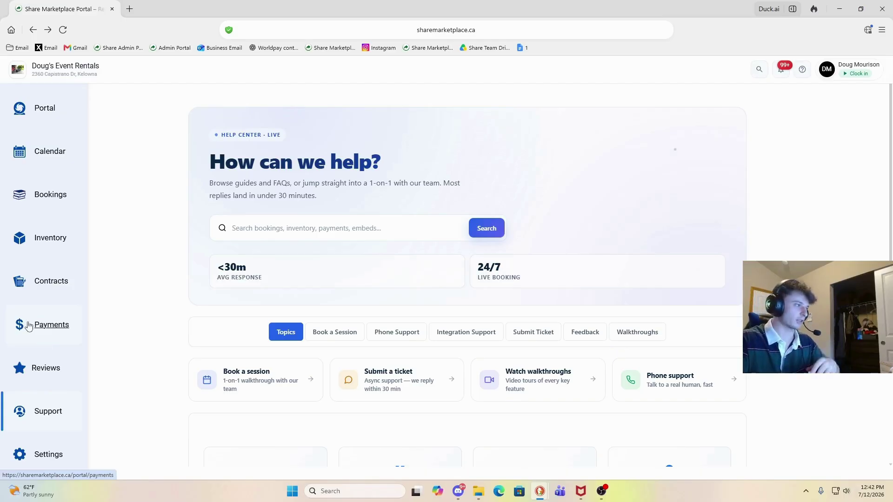
mouse_move(25, 314)
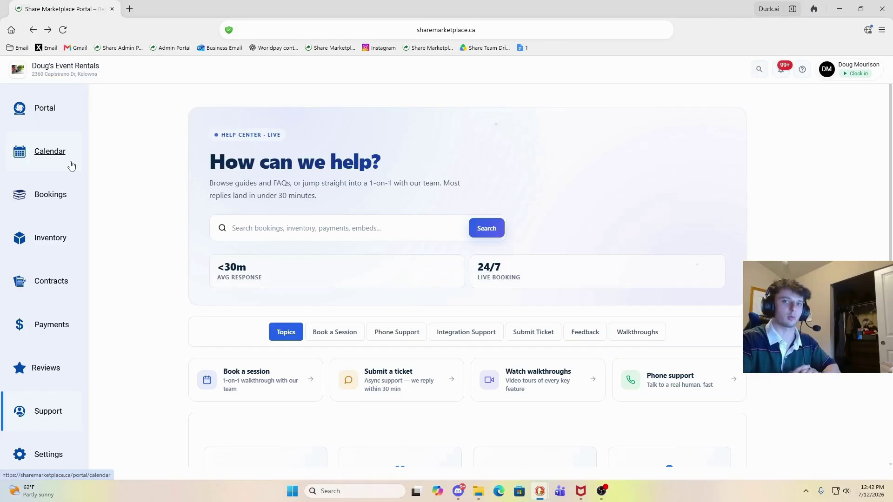
click(67, 120)
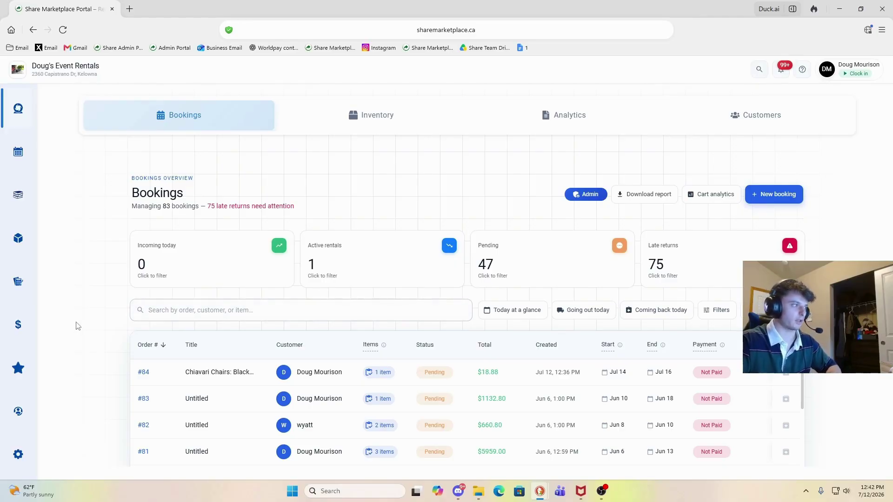
mouse_move(33, 297)
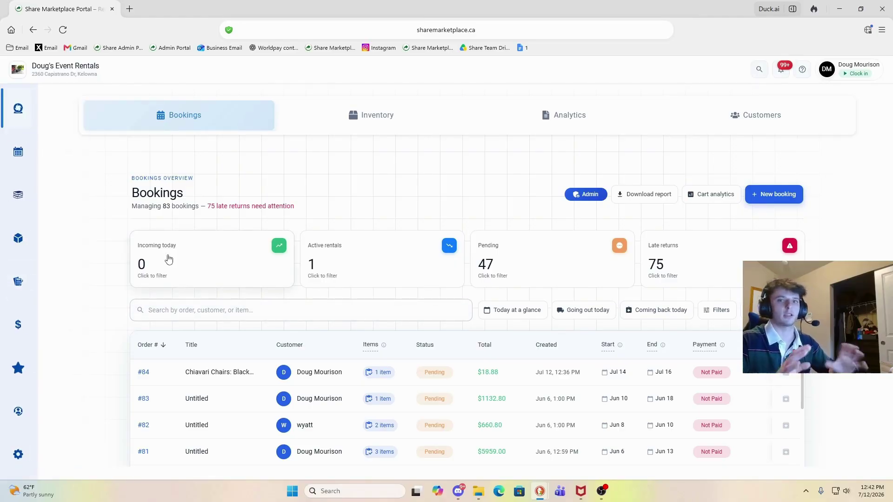